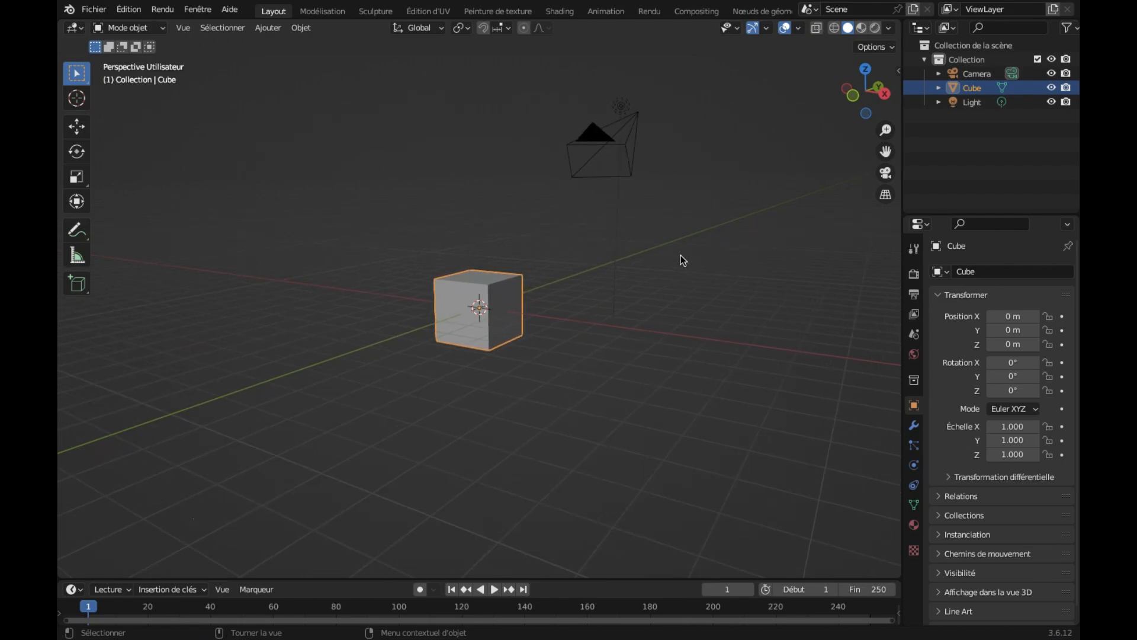
Delete the default cube from the scene.
{"action": "middle_click_drag", "start_coordinate": [681, 263], "coordinate": [550, 284]}
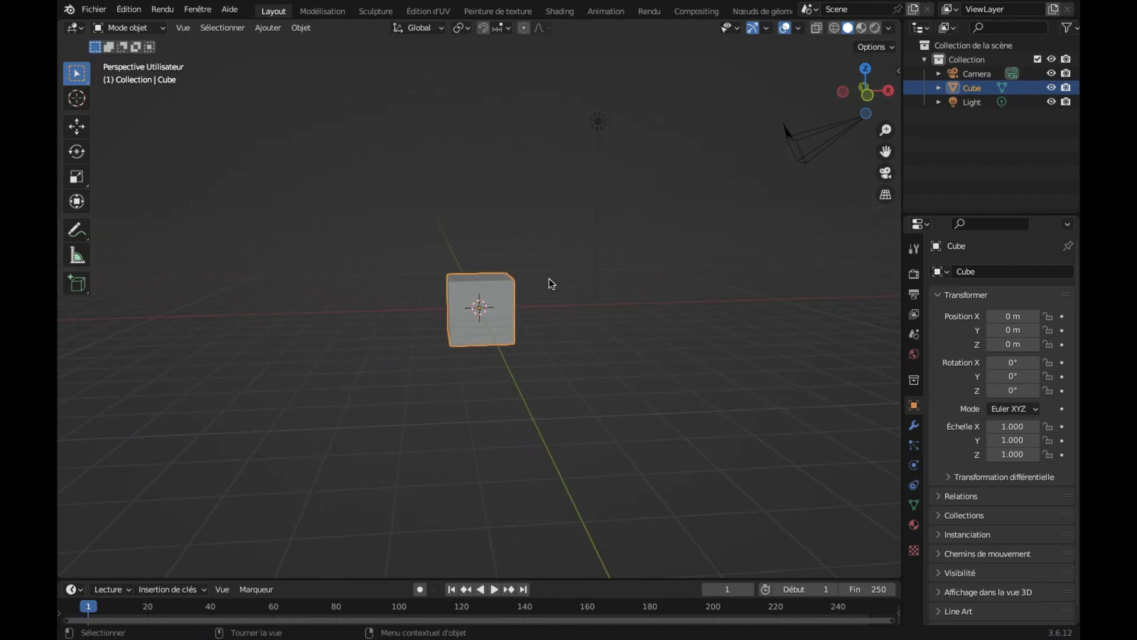
{"action": "key", "text": "x"}
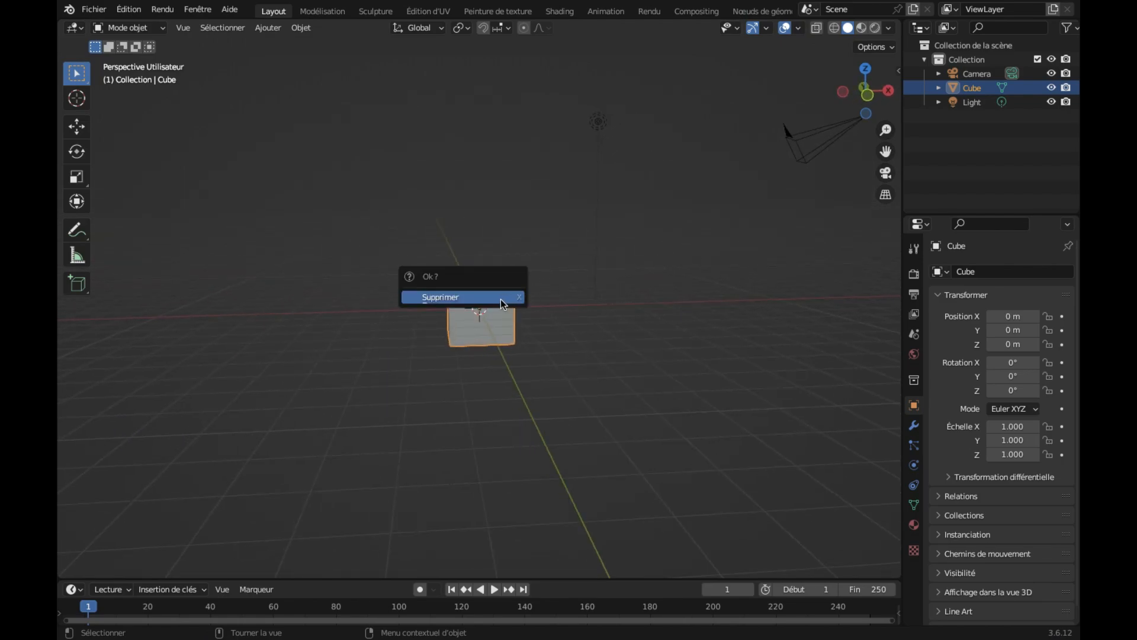
{"action": "left_click", "coordinate": [501, 303]}
Add a UV sphere mesh at the scene's origin.
{"action": "middle_click_drag", "start_coordinate": [478, 295], "coordinate": [456, 279]}
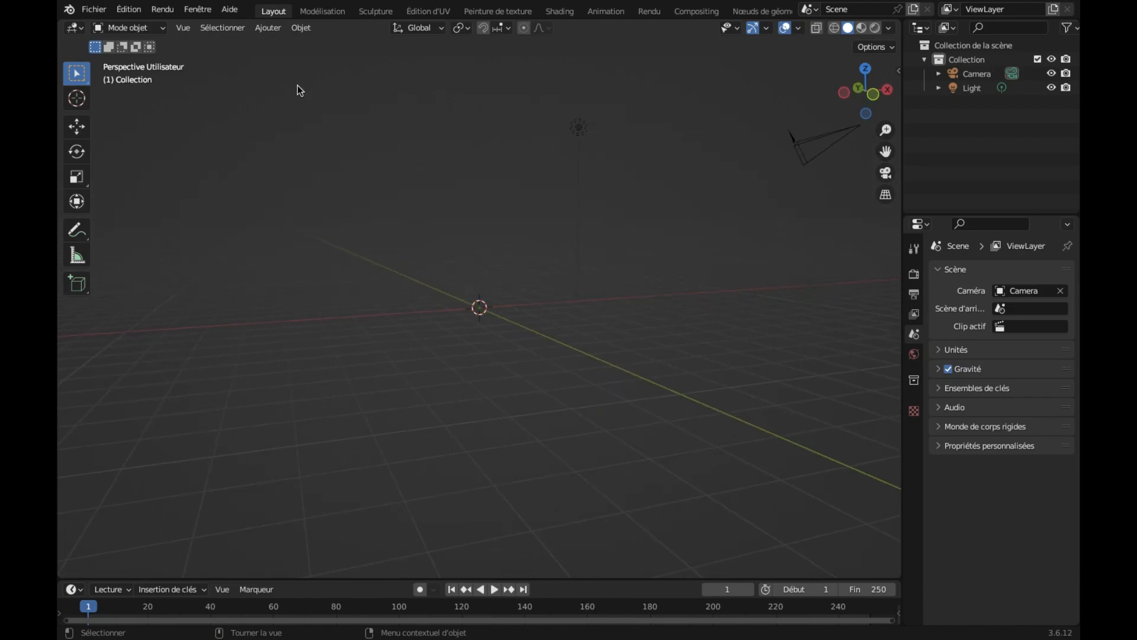
{"action": "left_click", "coordinate": [276, 35]}
{"action": "mouse_move", "coordinate": [355, 44]}
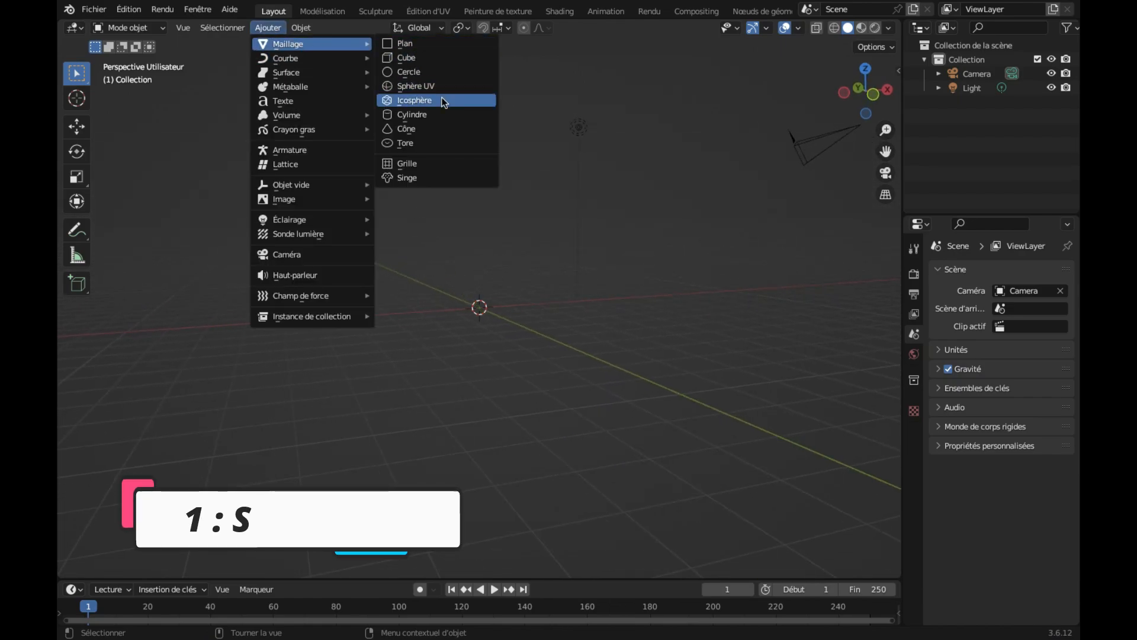
{"action": "left_click", "coordinate": [433, 89]}
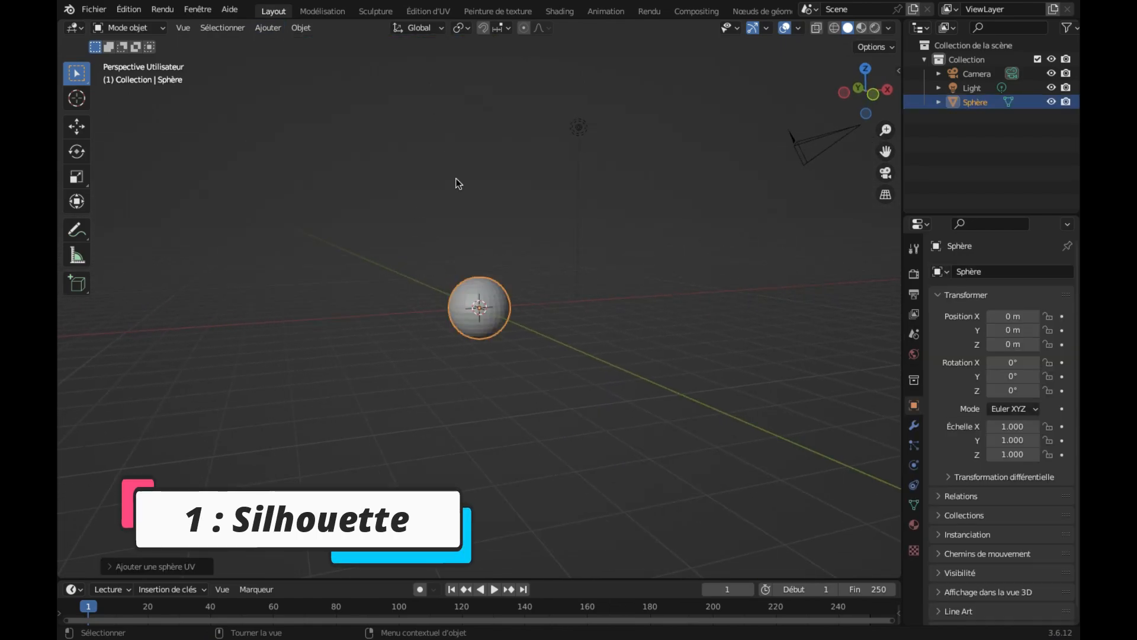
Switch to the Sculpture workspace with the sphere ready for sculpting.
{"action": "scroll", "coordinate": [495, 342], "scroll_direction": "up", "scroll_amount": 5}
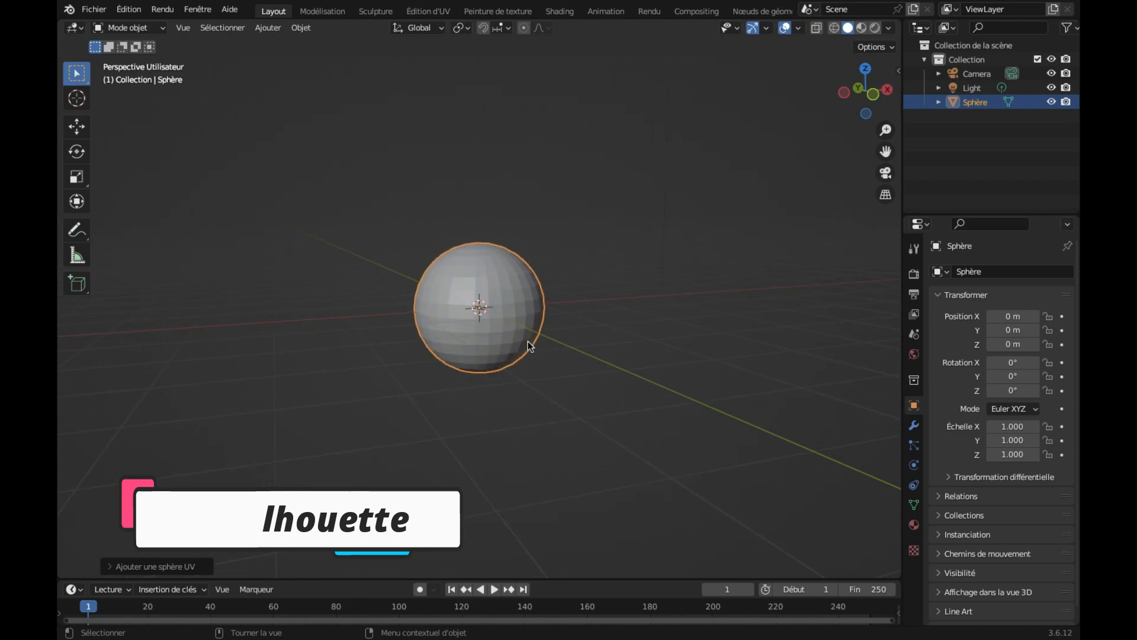
{"action": "middle_click_drag", "start_coordinate": [527, 341], "coordinate": [529, 346]}
{"action": "scroll", "coordinate": [528, 346], "scroll_direction": "down", "scroll_amount": 2}
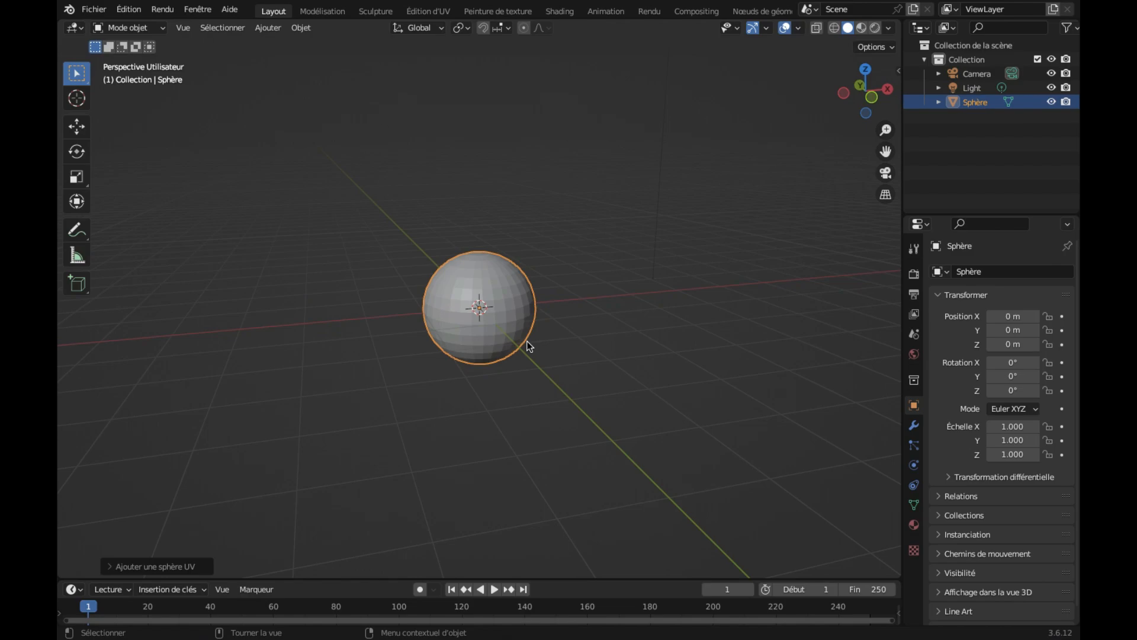
{"action": "left_click", "coordinate": [376, 11]}
{"action": "middle_click_drag", "start_coordinate": [498, 266], "coordinate": [496, 274]}
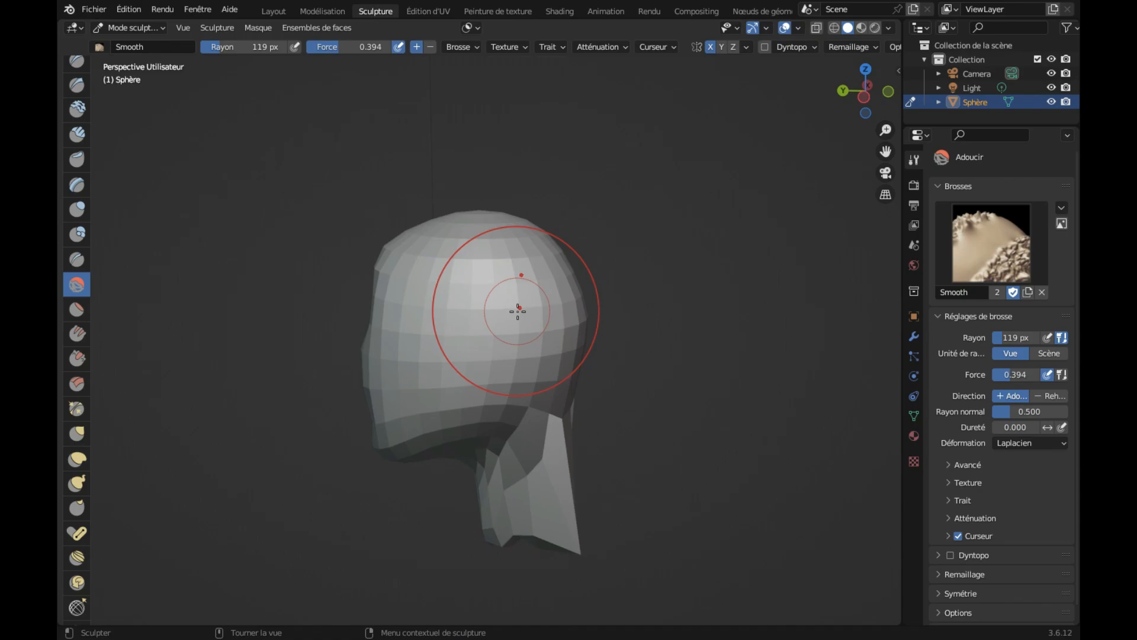
Smooth the back of the head and the neck with the Adoucir brush, working around the model.
{"action": "middle_click_drag", "start_coordinate": [518, 311], "coordinate": [541, 330]}
{"action": "left_click", "coordinate": [518, 310]}
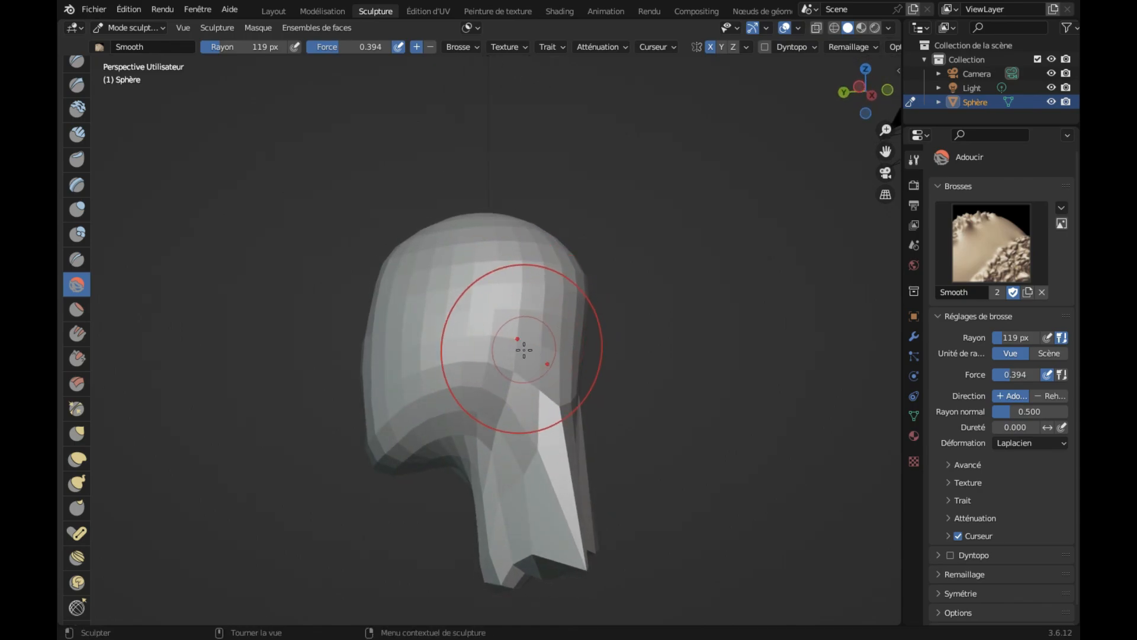
{"action": "mouse_move", "coordinate": [472, 376]}
{"action": "middle_mouse_down"}
{"action": "mouse_move", "coordinate": [475, 418]}
{"action": "mouse_move", "coordinate": [528, 394]}
{"action": "mouse_move", "coordinate": [520, 381]}
{"action": "middle_mouse_up"}
{"action": "mouse_move", "coordinate": [538, 436]}
{"action": "middle_mouse_down"}
{"action": "mouse_move", "coordinate": [563, 459]}
{"action": "mouse_move", "coordinate": [545, 515]}
{"action": "mouse_move", "coordinate": [536, 503]}
{"action": "mouse_move", "coordinate": [533, 514]}
{"action": "middle_mouse_up"}
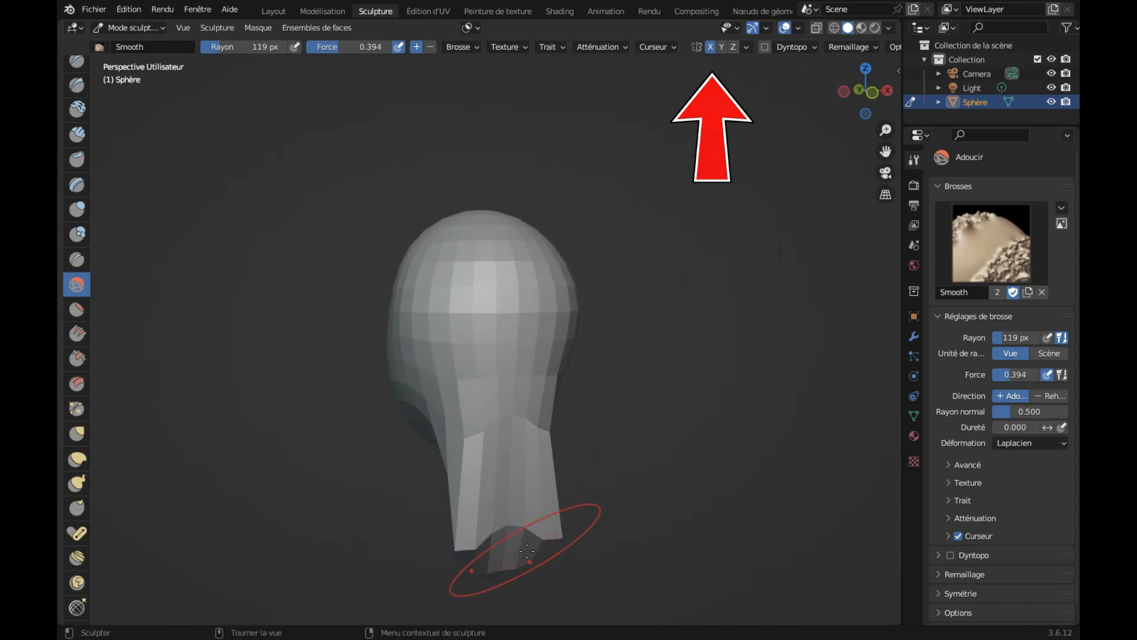
{"action": "middle_click_drag", "start_coordinate": [533, 563], "coordinate": [560, 537]}
{"action": "left_click", "coordinate": [464, 527]}
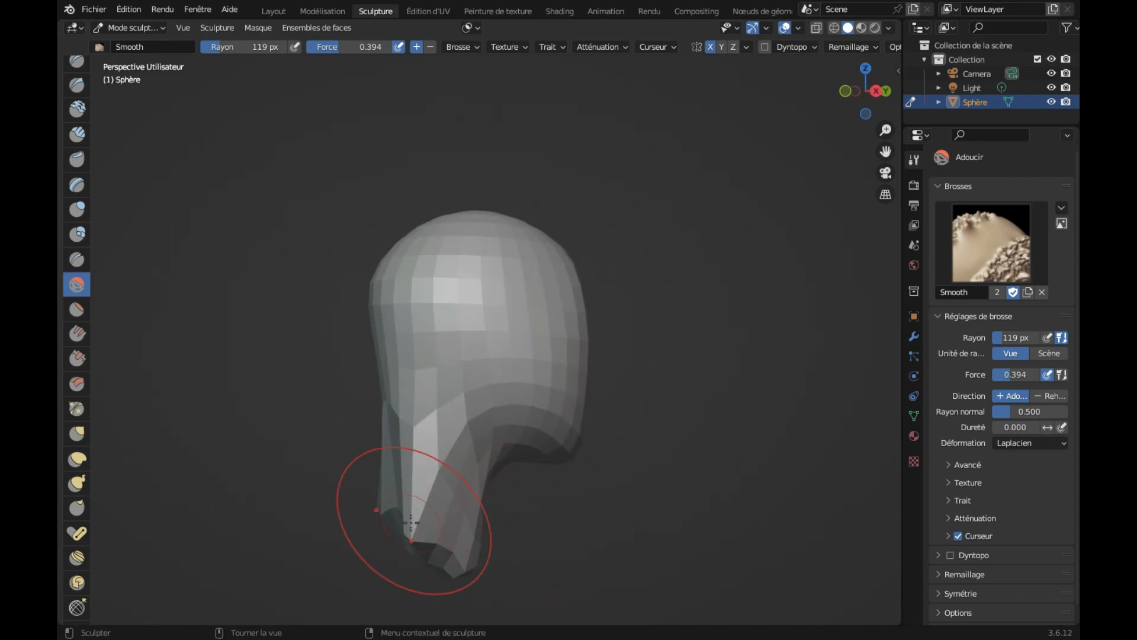
{"action": "left_click", "coordinate": [414, 521]}
{"action": "left_click", "coordinate": [460, 532]}
{"action": "middle_click_drag", "start_coordinate": [463, 535], "coordinate": [445, 525]}
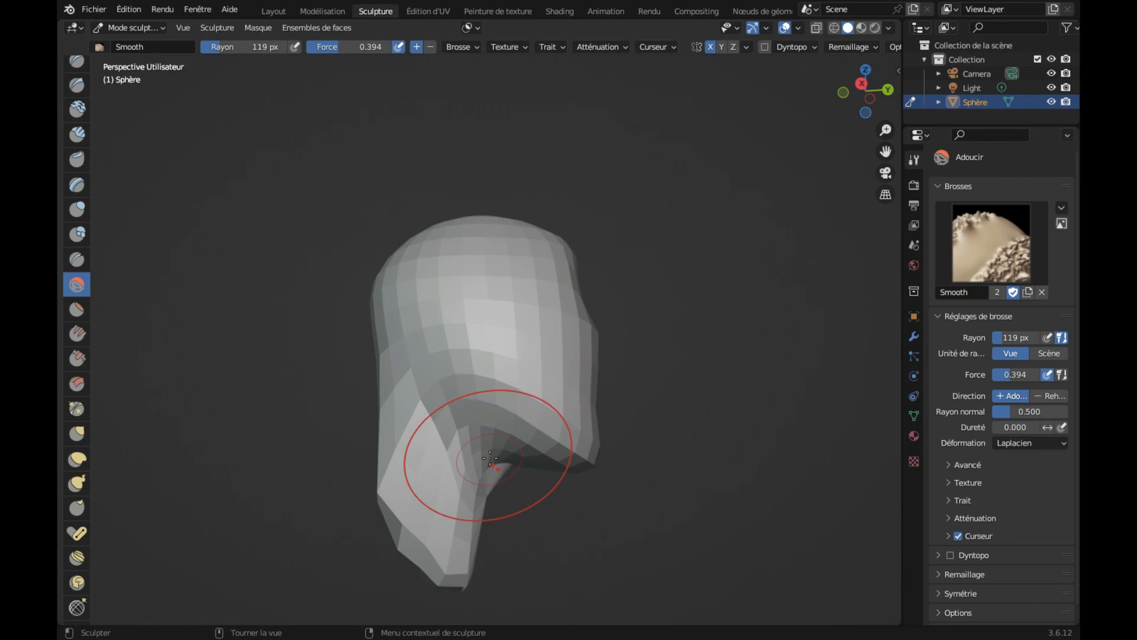
{"action": "middle_click_drag", "start_coordinate": [499, 418], "coordinate": [564, 435]}
{"action": "middle_click_drag", "start_coordinate": [627, 518], "coordinate": [627, 518]}
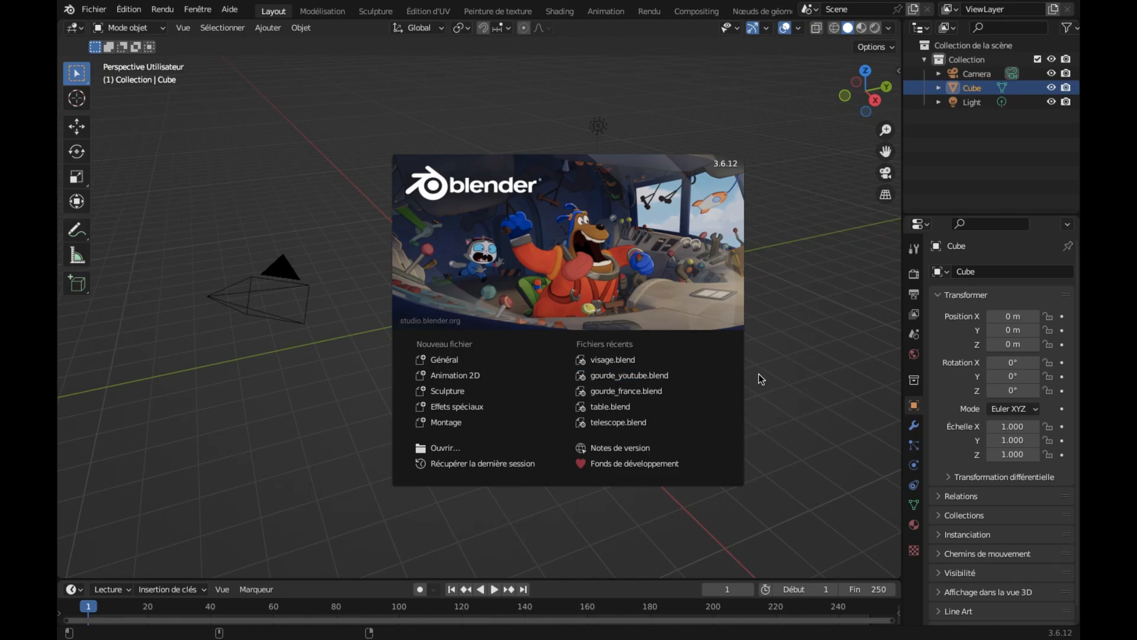
Dismiss the splash screen of the new file and delete the default cube.
{"action": "left_click", "coordinate": [794, 237]}
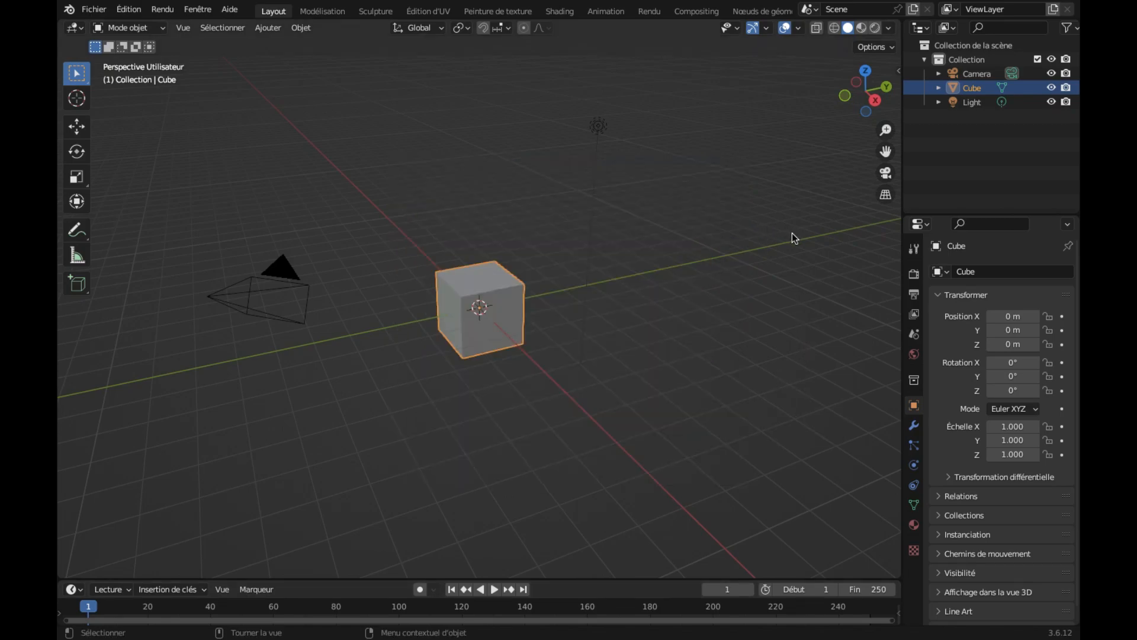
{"action": "scroll", "coordinate": [686, 254], "scroll_direction": "left", "scroll_amount": 10}
{"action": "scroll", "coordinate": [685, 254], "scroll_direction": "up", "scroll_amount": 3}
{"action": "scroll", "coordinate": [683, 259], "scroll_direction": "up", "scroll_amount": 2}
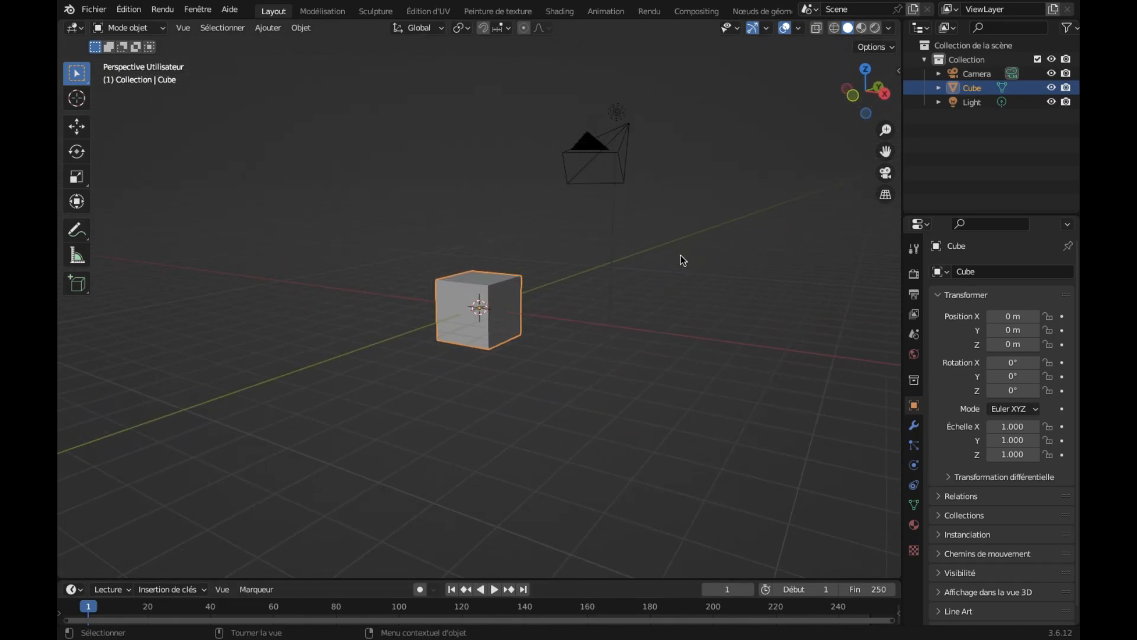
{"action": "scroll", "coordinate": [684, 261], "scroll_direction": "left", "scroll_amount": 10}
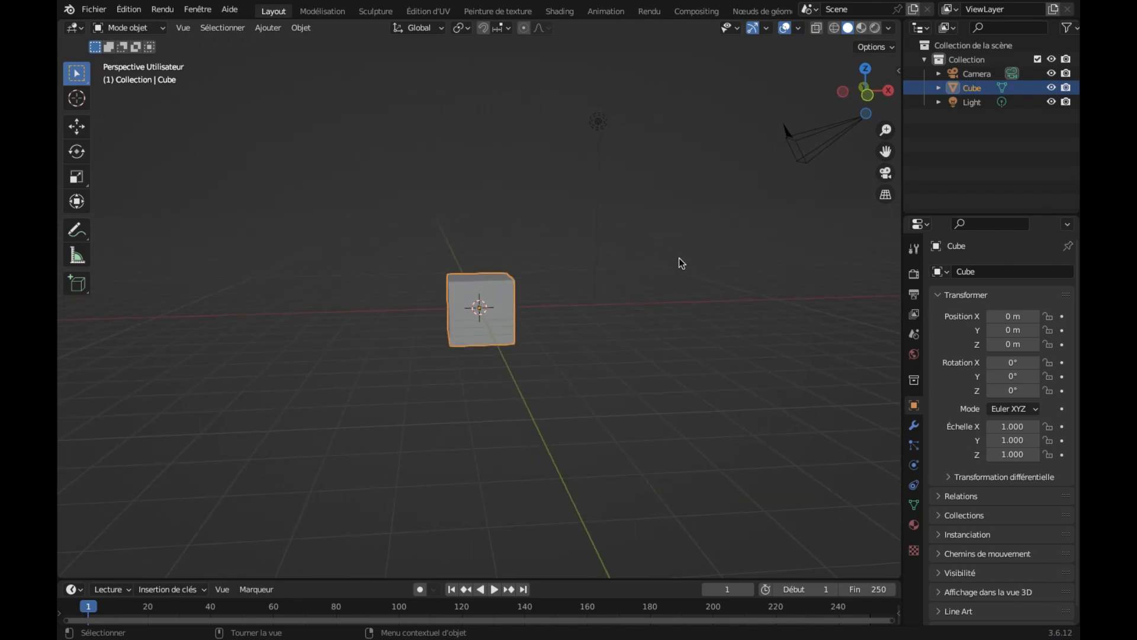
{"action": "key", "text": "x"}
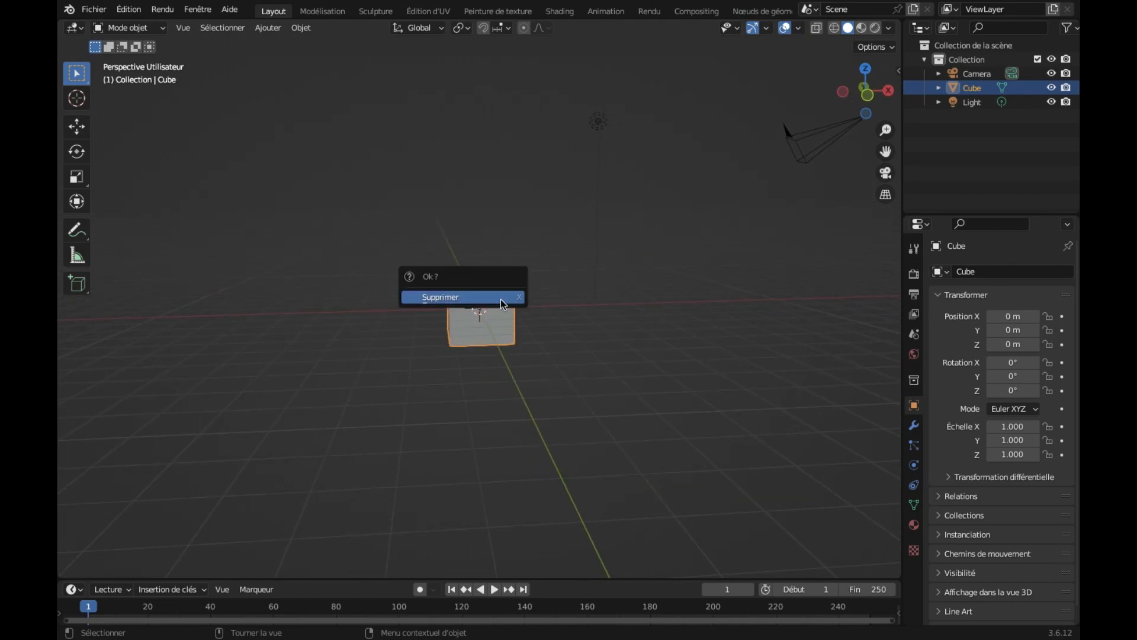
{"action": "left_click", "coordinate": [503, 304]}
Add a UV sphere mesh as the base for the sculpt.
{"action": "scroll", "coordinate": [459, 286], "scroll_direction": "left", "scroll_amount": 6}
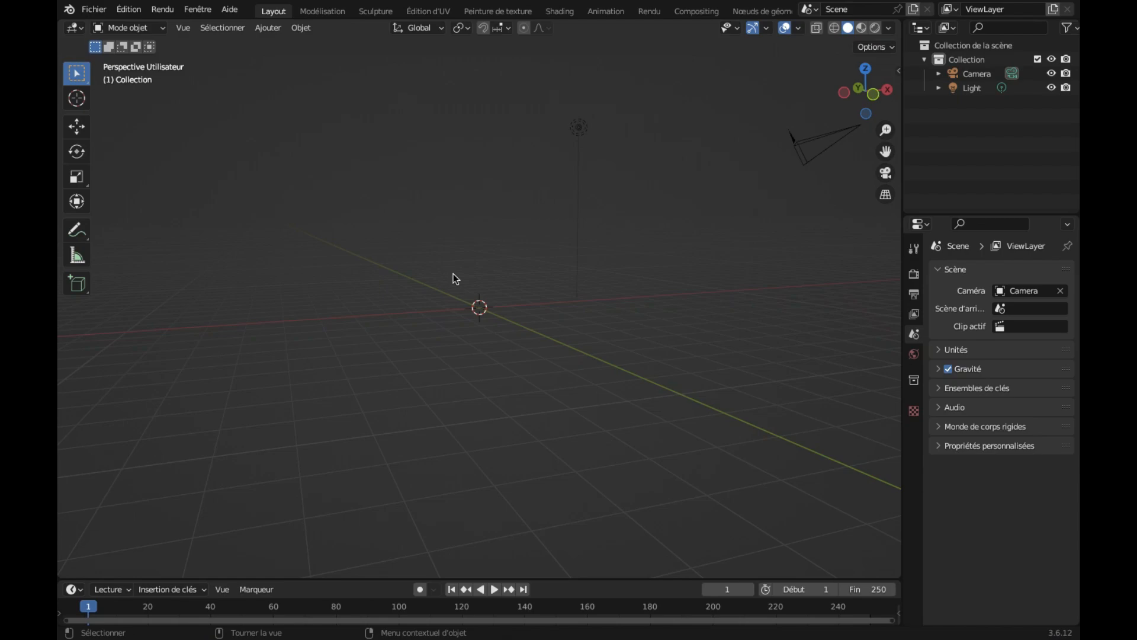
{"action": "left_click", "coordinate": [268, 27]}
{"action": "mouse_move", "coordinate": [303, 44]}
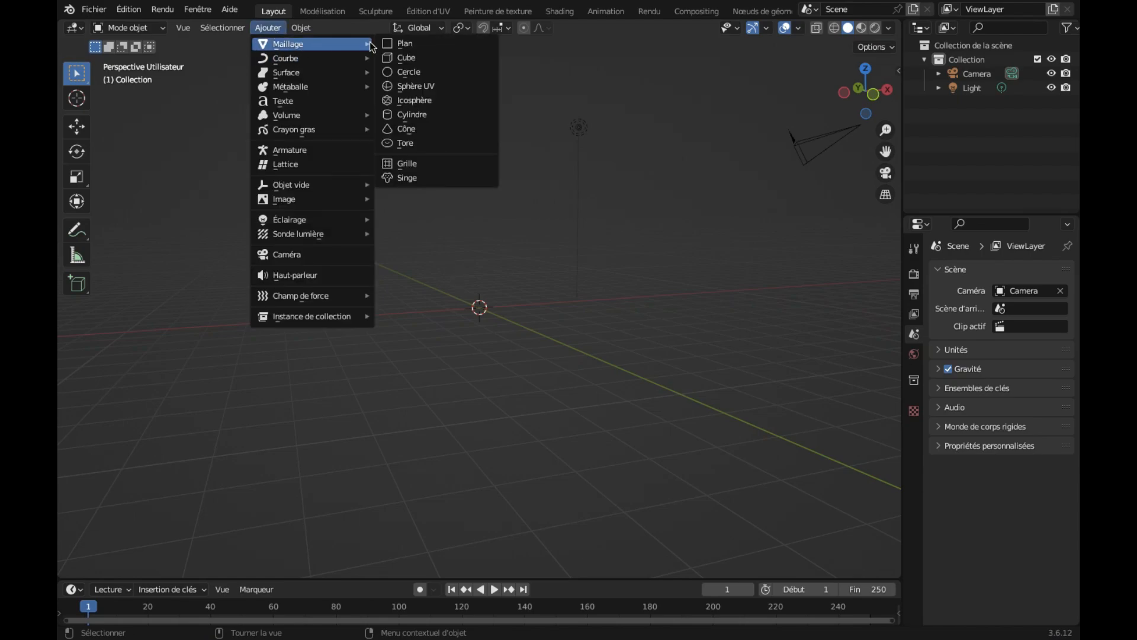
{"action": "left_click", "coordinate": [433, 91]}
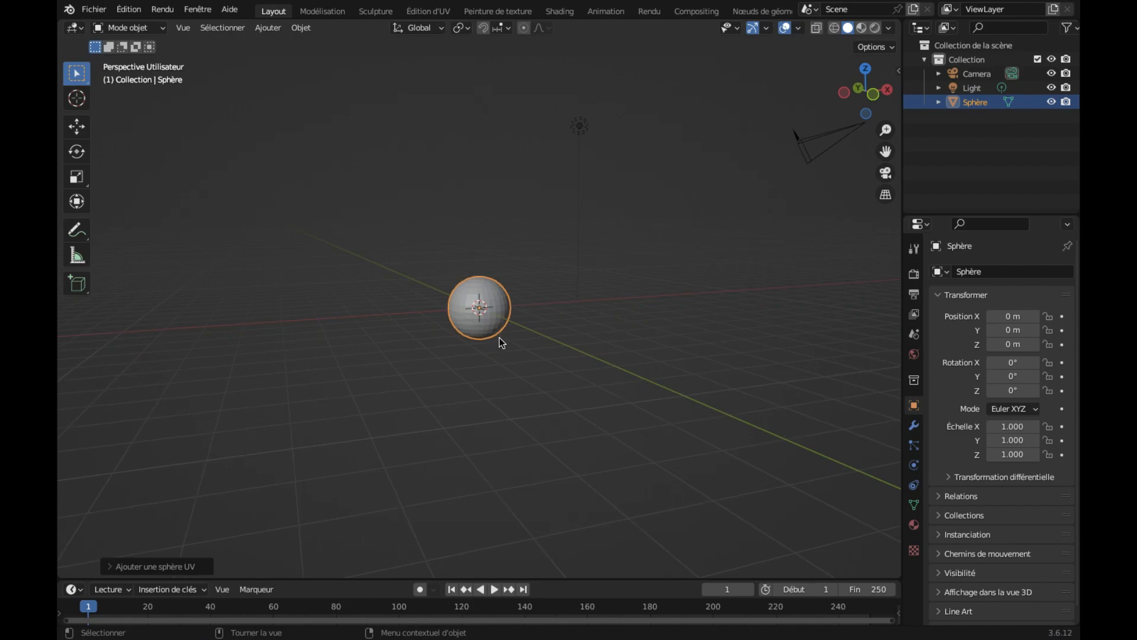
Switch to the Sculpture workspace to sculpt the new sphere.
{"action": "scroll", "coordinate": [506, 343], "scroll_direction": "up", "scroll_amount": 2}
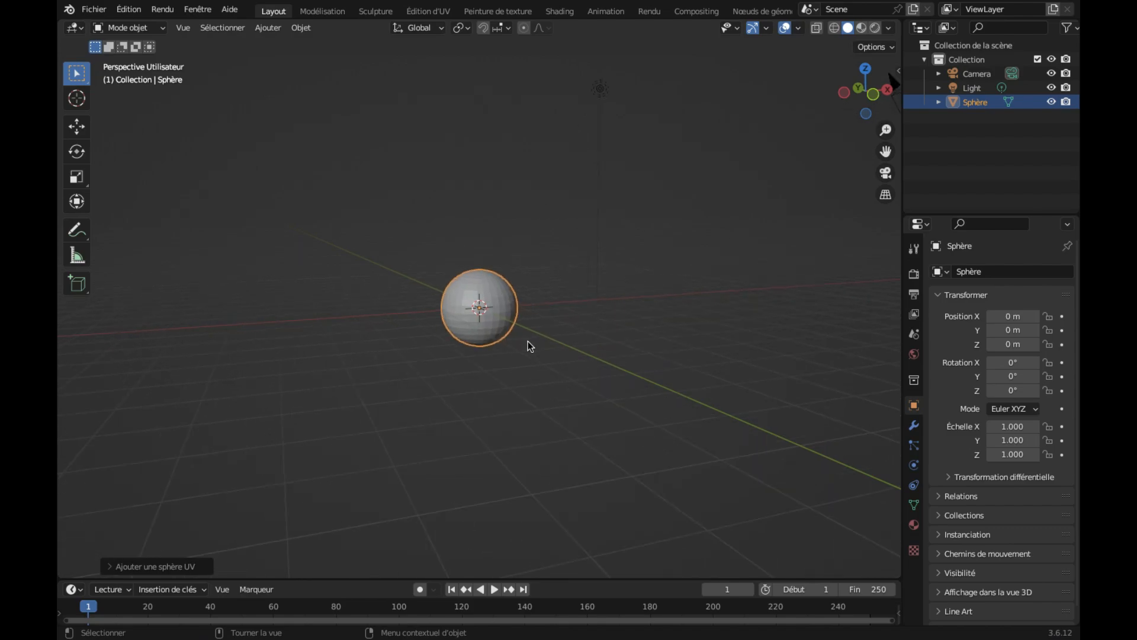
{"action": "scroll", "coordinate": [529, 346], "scroll_direction": "up", "scroll_amount": 5}
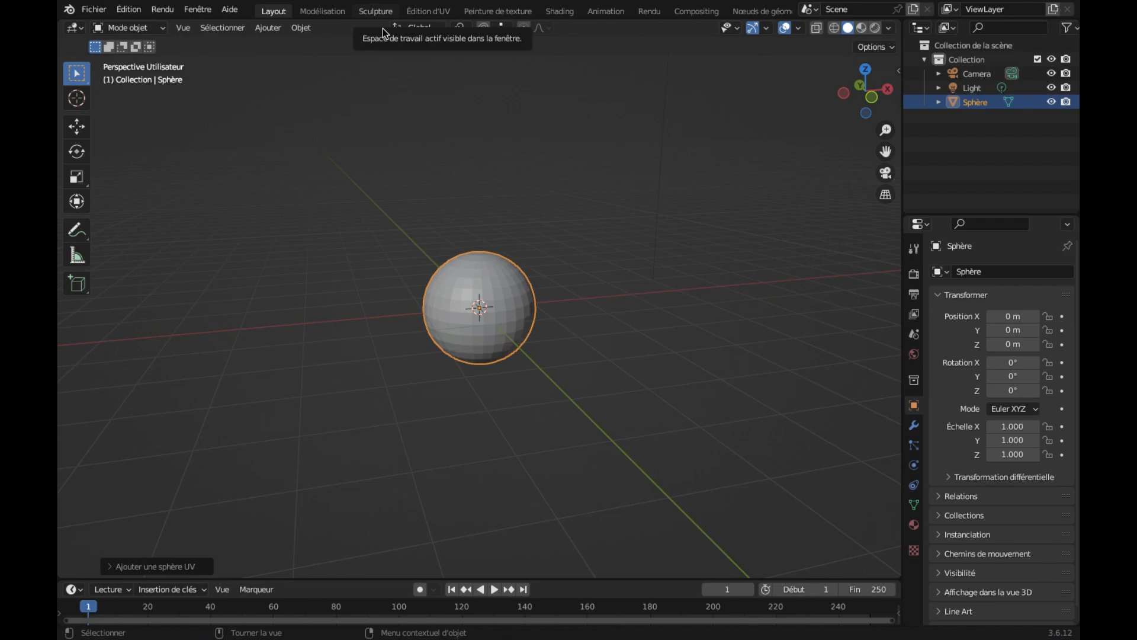
{"action": "left_click", "coordinate": [377, 12]}
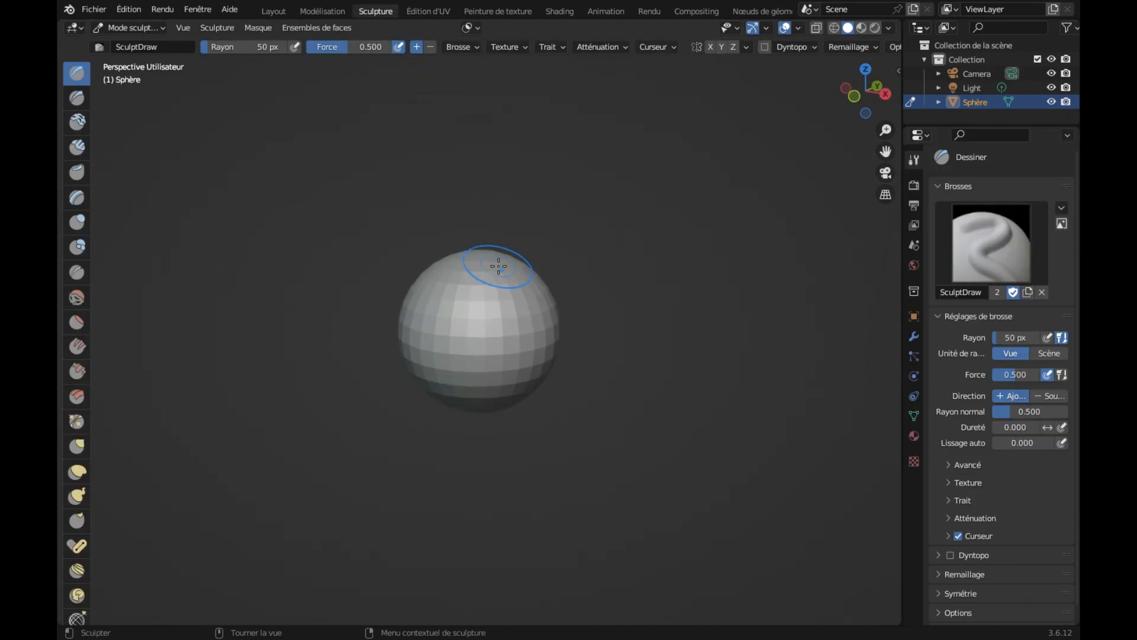
{"action": "scroll", "coordinate": [498, 266], "scroll_direction": "left", "scroll_amount": 5}
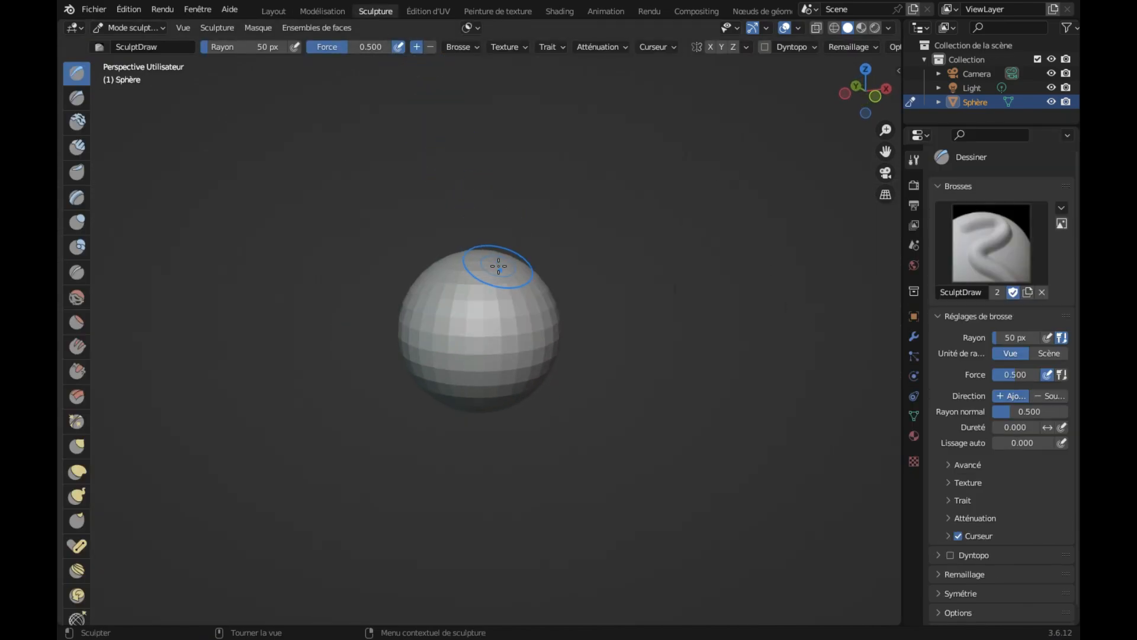
{"action": "scroll", "coordinate": [498, 266], "scroll_direction": "left", "scroll_amount": 5}
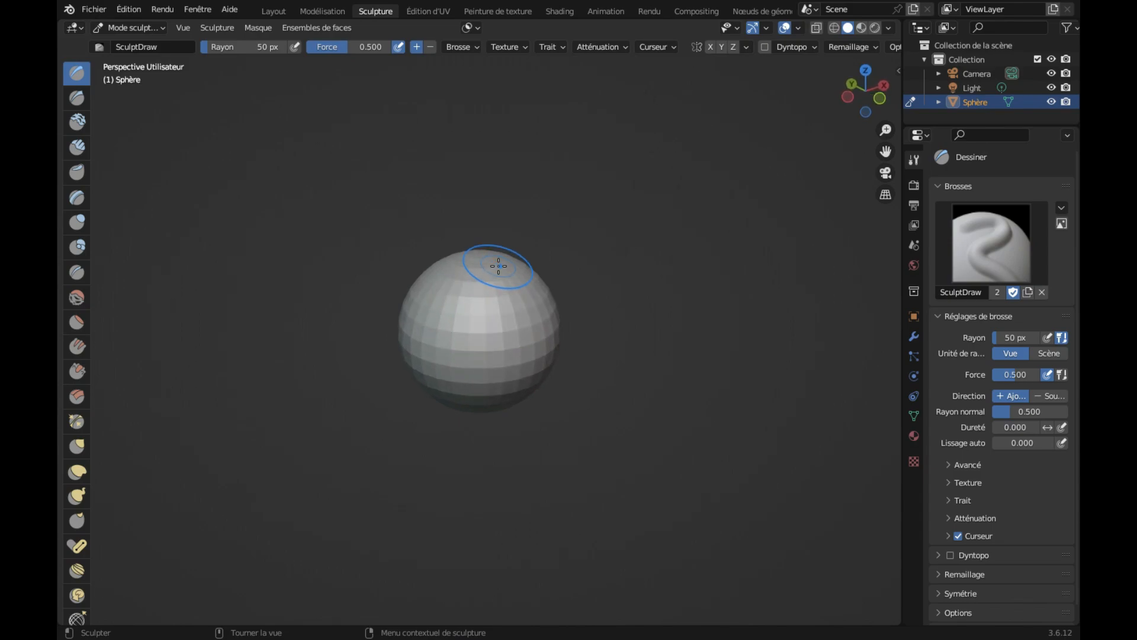
{"action": "scroll", "coordinate": [498, 266], "scroll_direction": "down", "scroll_amount": 2}
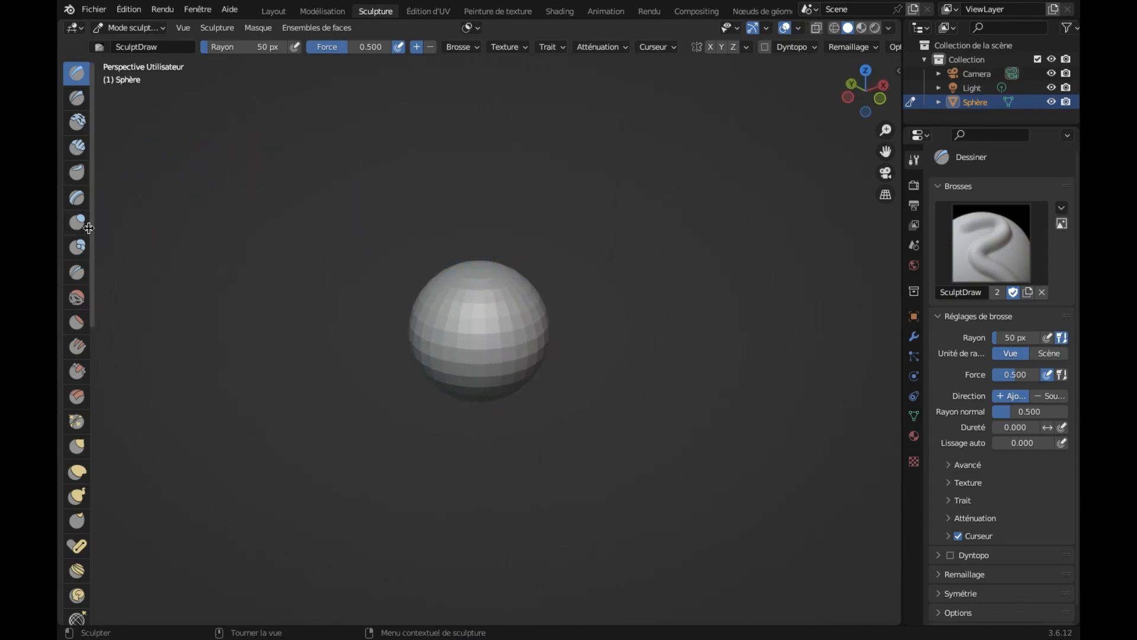
Widen the sculpting toolbar so that the brush names are shown beside their icons.
{"action": "left_click_drag", "start_coordinate": [89, 228], "coordinate": [234, 228]}
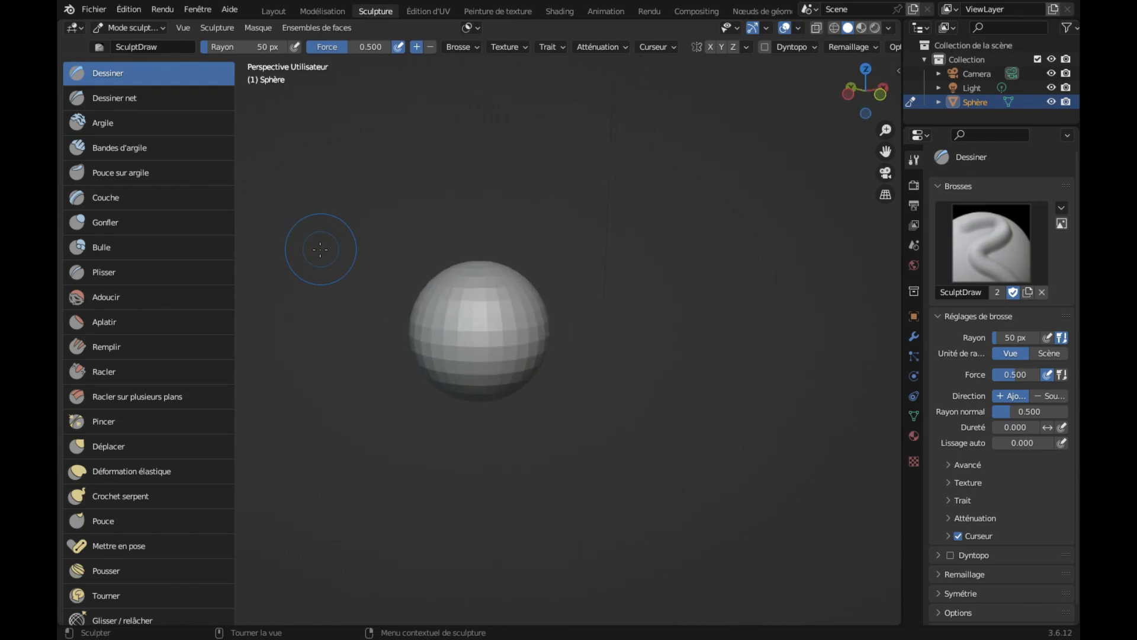
{"action": "mouse_move", "coordinate": [234, 229]}
{"action": "left_mouse_down"}
{"action": "mouse_move", "coordinate": [89, 227]}
{"action": "mouse_move", "coordinate": [115, 229]}
{"action": "left_mouse_up"}
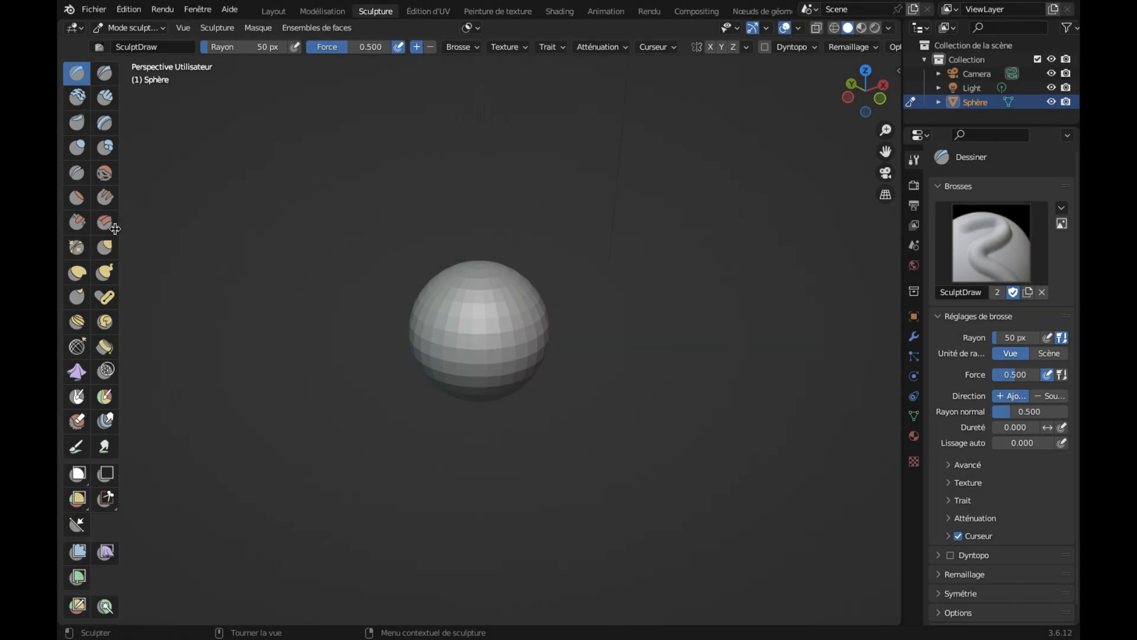
{"action": "left_click_drag", "start_coordinate": [115, 228], "coordinate": [234, 228]}
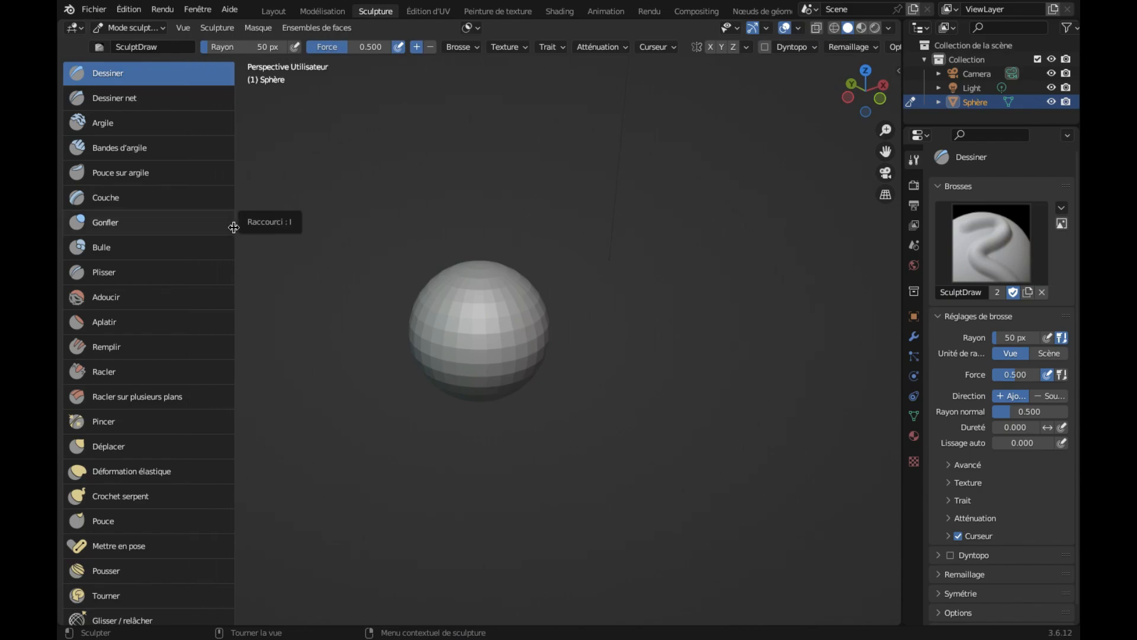
{"action": "middle_click_drag", "start_coordinate": [321, 249], "coordinate": [311, 235]}
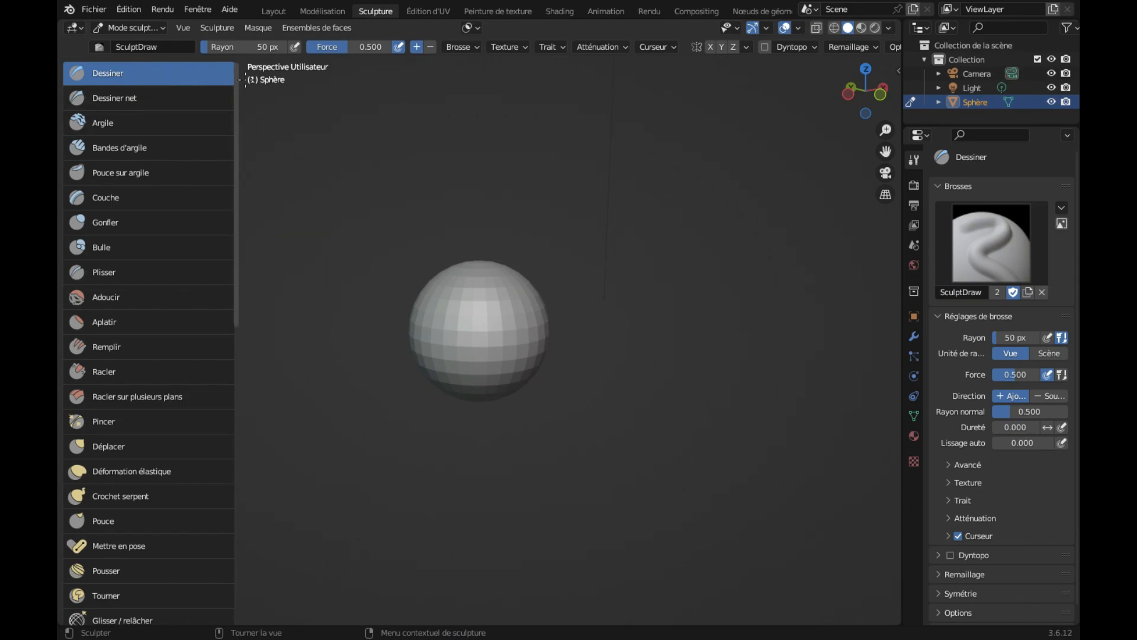
Set the Dessiner brush radius to 143 px and build up a large bulge on one side of the sphere.
{"action": "scroll", "coordinate": [507, 327], "scroll_direction": "up", "scroll_amount": 4}
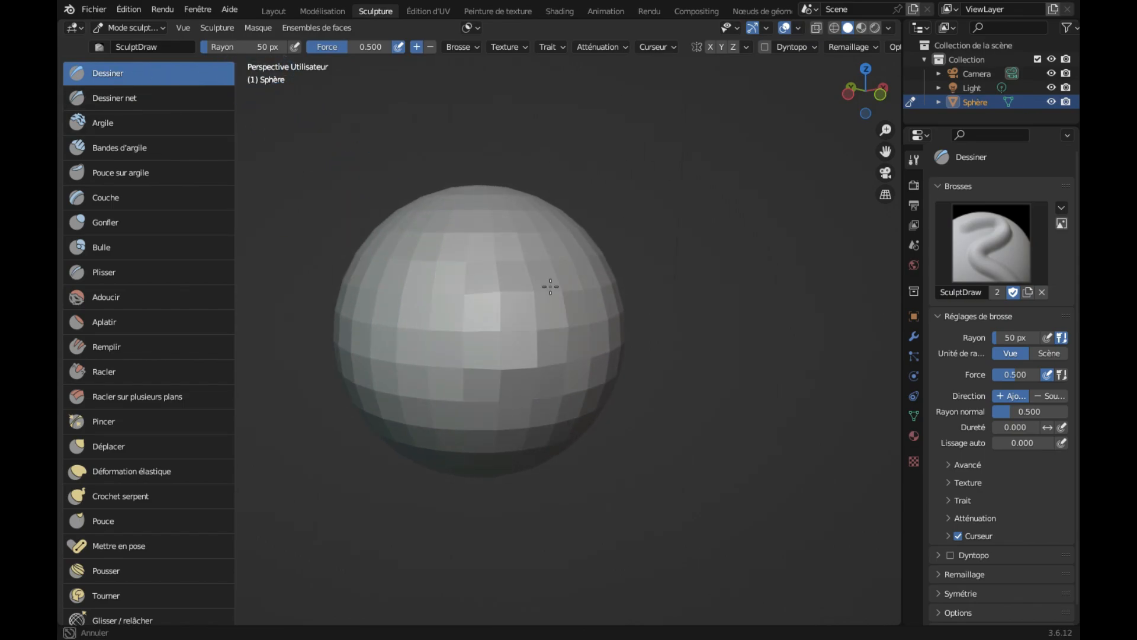
{"action": "mouse_move", "coordinate": [462, 274]}
{"action": "middle_mouse_down"}
{"action": "mouse_move", "coordinate": [500, 375]}
{"action": "mouse_move", "coordinate": [556, 375]}
{"action": "mouse_move", "coordinate": [509, 343]}
{"action": "middle_mouse_up"}
{"action": "mouse_move", "coordinate": [237, 47]}
{"action": "left_mouse_down"}
{"action": "mouse_move", "coordinate": [274, 47]}
{"action": "mouse_move", "coordinate": [221, 48]}
{"action": "left_mouse_up"}
{"action": "scroll", "coordinate": [474, 233], "scroll_direction": "down", "scroll_amount": 5}
{"action": "left_click_drag", "start_coordinate": [489, 335], "coordinate": [528, 322]}
{"action": "middle_click_drag", "start_coordinate": [579, 393], "coordinate": [414, 382]}
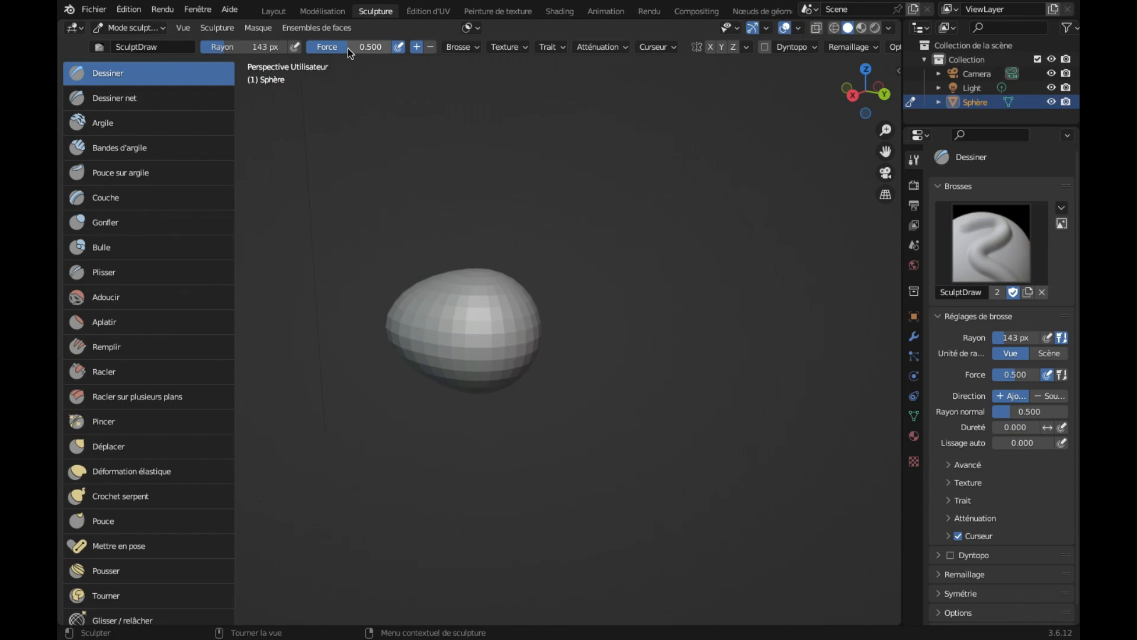
Set the brush strength to 0.789 and raise the upper part of the sphere with a stroke.
{"action": "left_click_drag", "start_coordinate": [349, 47], "coordinate": [372, 47]}
{"action": "left_click_drag", "start_coordinate": [492, 290], "coordinate": [498, 243]}
{"action": "middle_click_drag", "start_coordinate": [497, 242], "coordinate": [441, 243]}
Set the brush radius to 38 px and its direction to subtract.
{"action": "left_click_drag", "start_coordinate": [271, 48], "coordinate": [252, 47]}
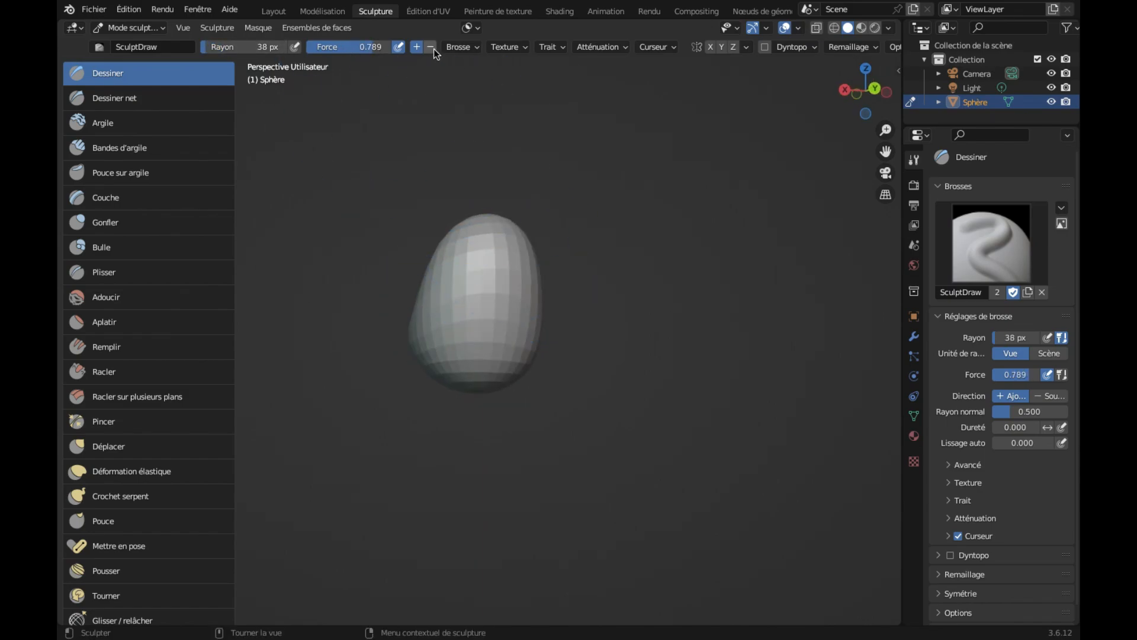
{"action": "left_click", "coordinate": [431, 48]}
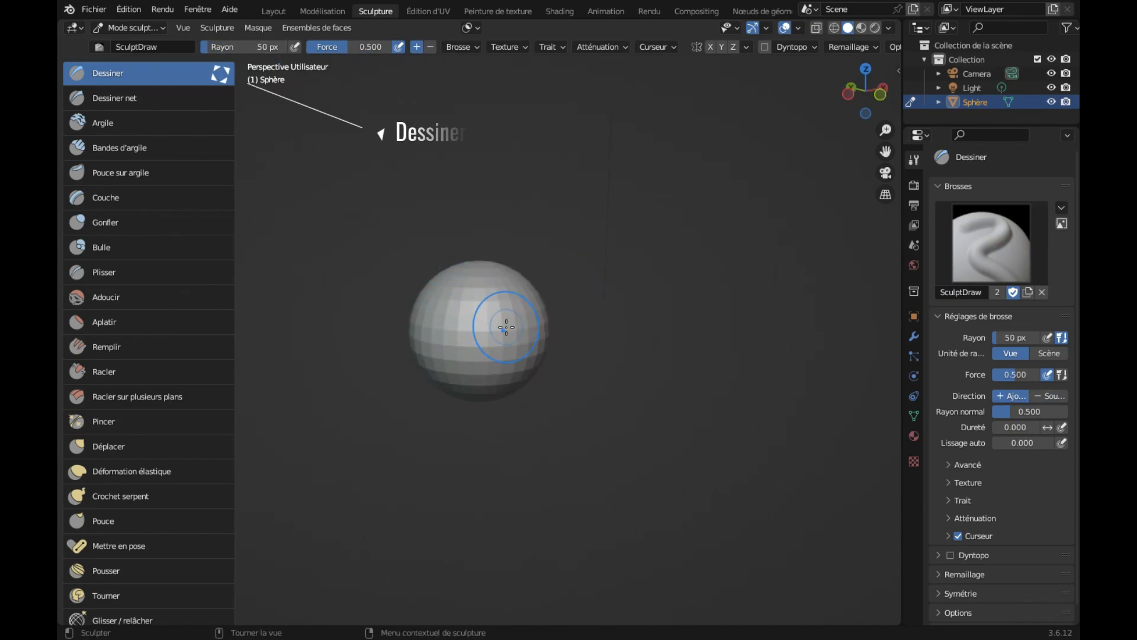
Sculpt raised strokes across the front and one side of the sphere with the Dessiner brush at 50 px radius and 0.500 strength.
{"action": "scroll", "coordinate": [507, 327], "scroll_direction": "up", "scroll_amount": 5}
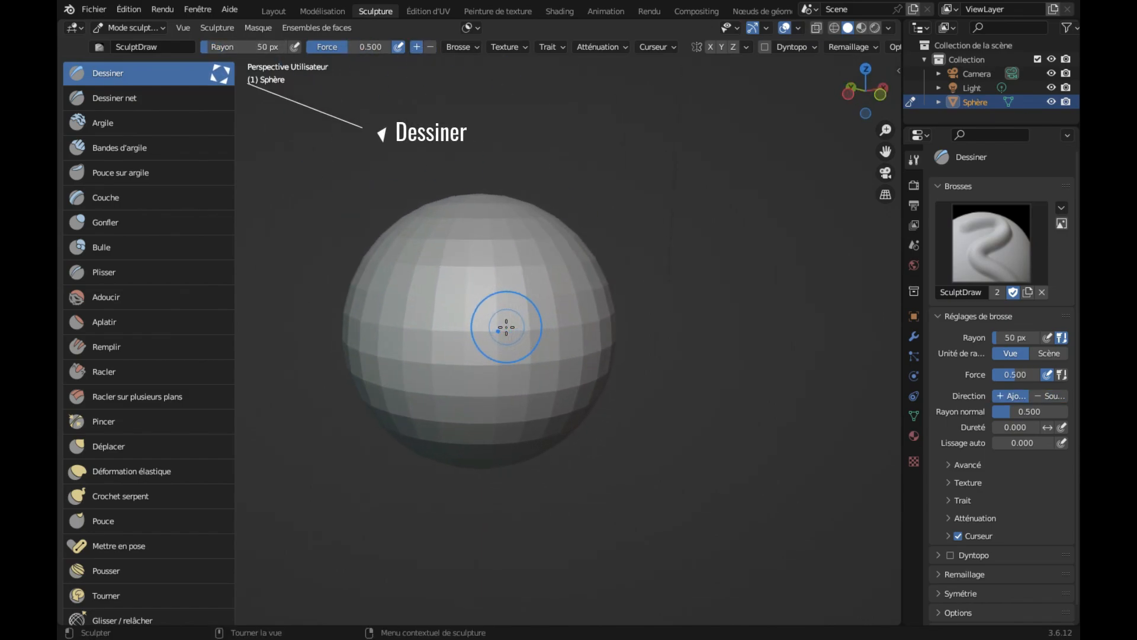
{"action": "left_click_drag", "start_coordinate": [508, 325], "coordinate": [486, 320]}
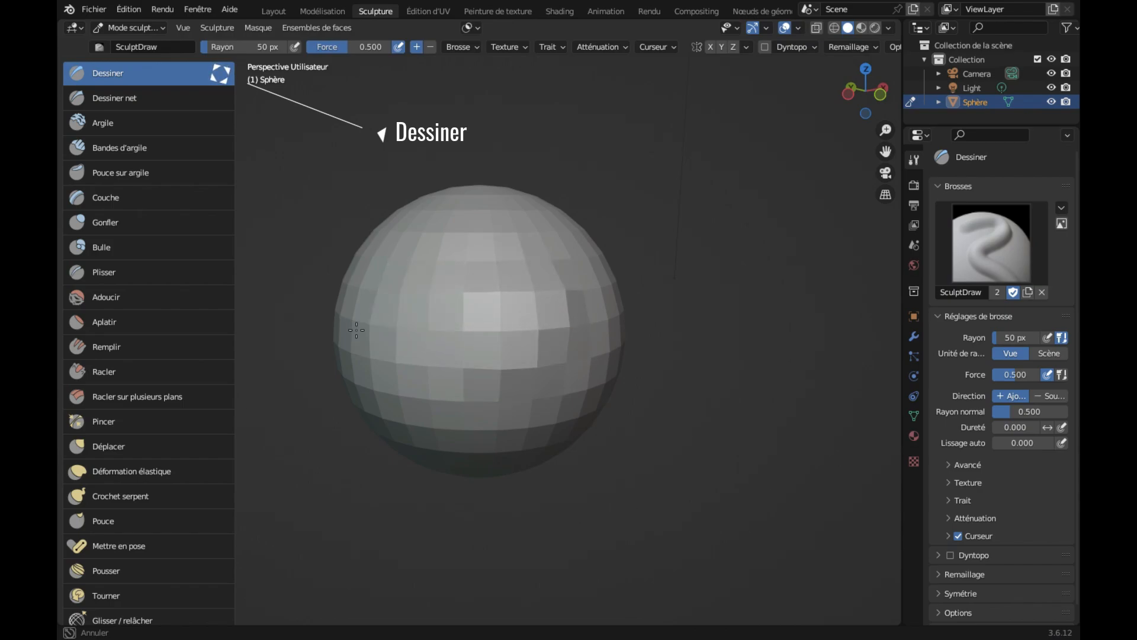
{"action": "mouse_move", "coordinate": [305, 369]}
{"action": "left_mouse_down"}
{"action": "mouse_move", "coordinate": [452, 310]}
{"action": "mouse_move", "coordinate": [362, 359]}
{"action": "left_mouse_up"}
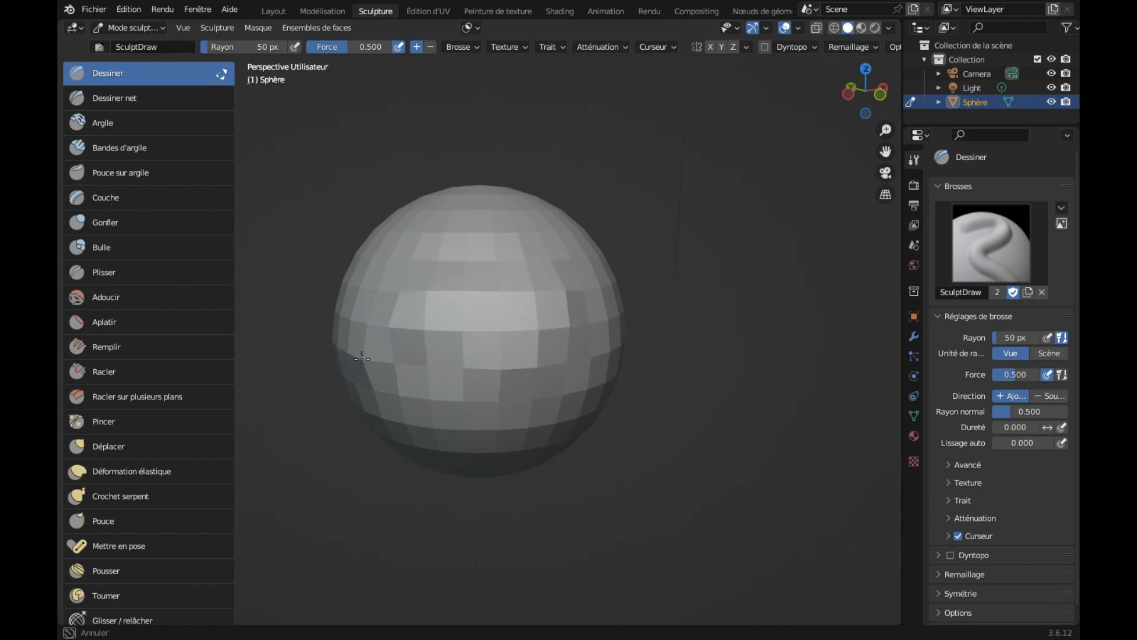
{"action": "mouse_move", "coordinate": [462, 273]}
{"action": "left_mouse_down"}
{"action": "mouse_move", "coordinate": [540, 303]}
{"action": "mouse_move", "coordinate": [454, 376]}
{"action": "mouse_move", "coordinate": [421, 366]}
{"action": "mouse_move", "coordinate": [556, 377]}
{"action": "left_mouse_up"}
{"action": "scroll", "coordinate": [482, 285], "scroll_direction": "right", "scroll_amount": 5}
{"action": "scroll", "coordinate": [556, 377], "scroll_direction": "right", "scroll_amount": 5}
{"action": "scroll", "coordinate": [555, 378], "scroll_direction": "right", "scroll_amount": 6}
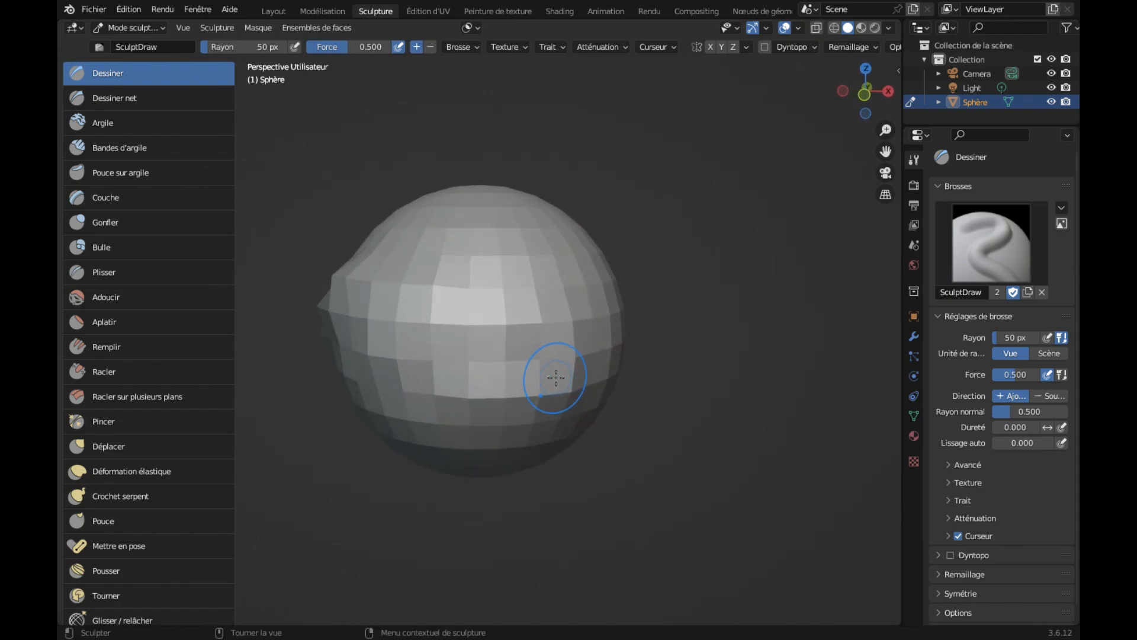
{"action": "scroll", "coordinate": [556, 377], "scroll_direction": "right", "scroll_amount": 3}
{"action": "scroll", "coordinate": [507, 326], "scroll_direction": "down", "scroll_amount": 4}
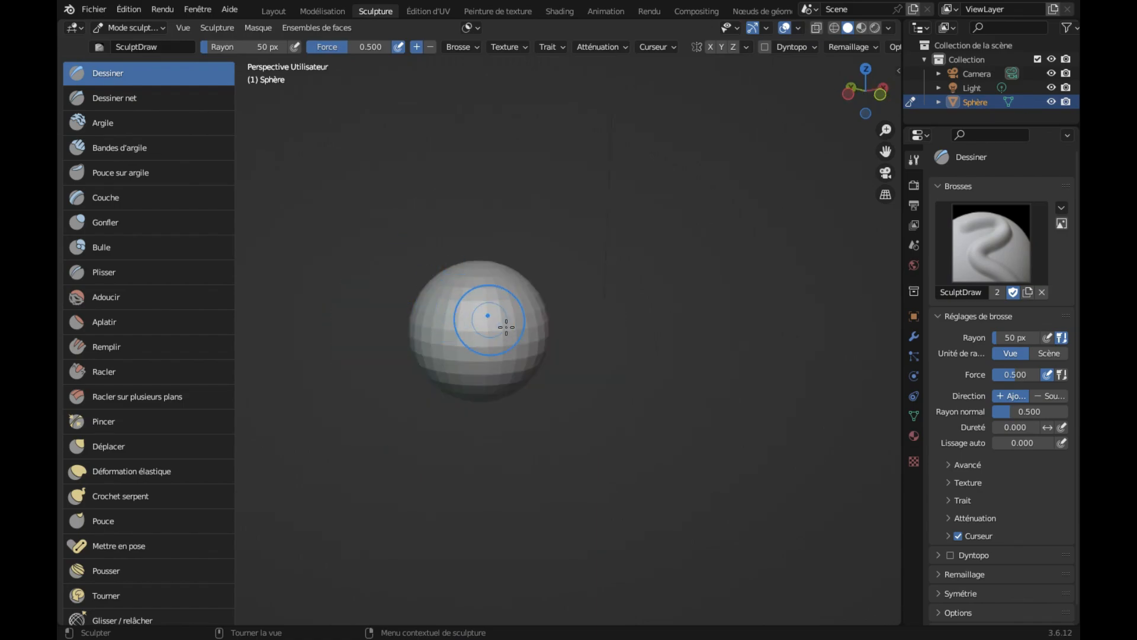
Raise the front faces of the smooth sphere with several Dessiner strokes at a 50 px radius.
{"action": "scroll", "coordinate": [506, 326], "scroll_direction": "up", "scroll_amount": 5}
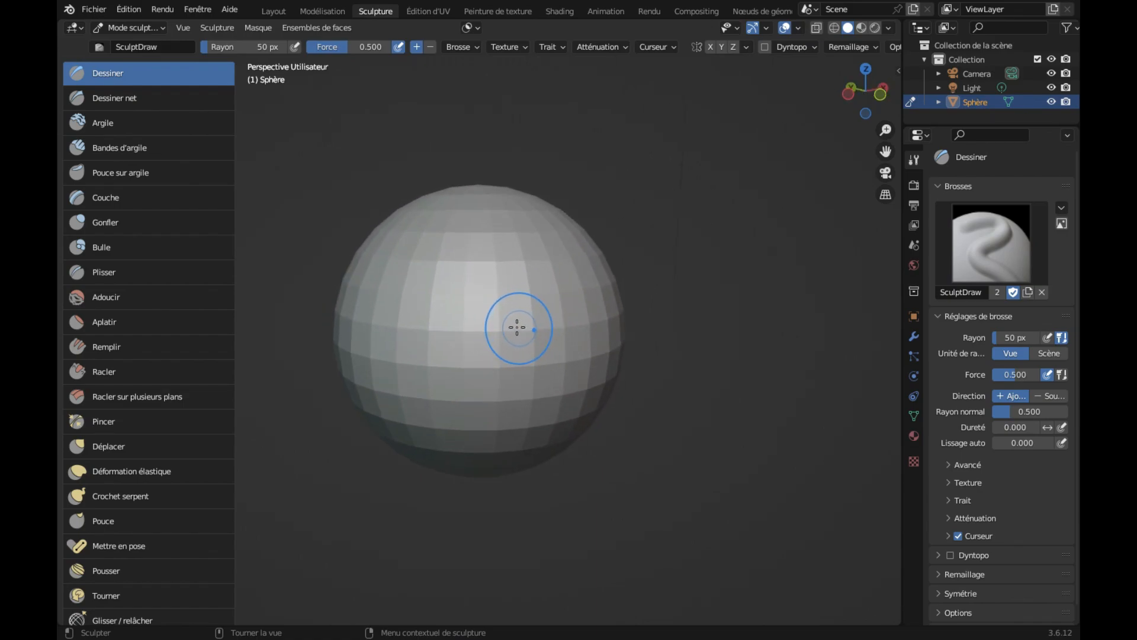
{"action": "left_click_drag", "start_coordinate": [487, 321], "coordinate": [495, 311]}
{"action": "mouse_move", "coordinate": [537, 343]}
{"action": "left_mouse_down"}
{"action": "mouse_move", "coordinate": [561, 325]}
{"action": "mouse_move", "coordinate": [556, 315]}
{"action": "mouse_move", "coordinate": [424, 296]}
{"action": "left_mouse_up"}
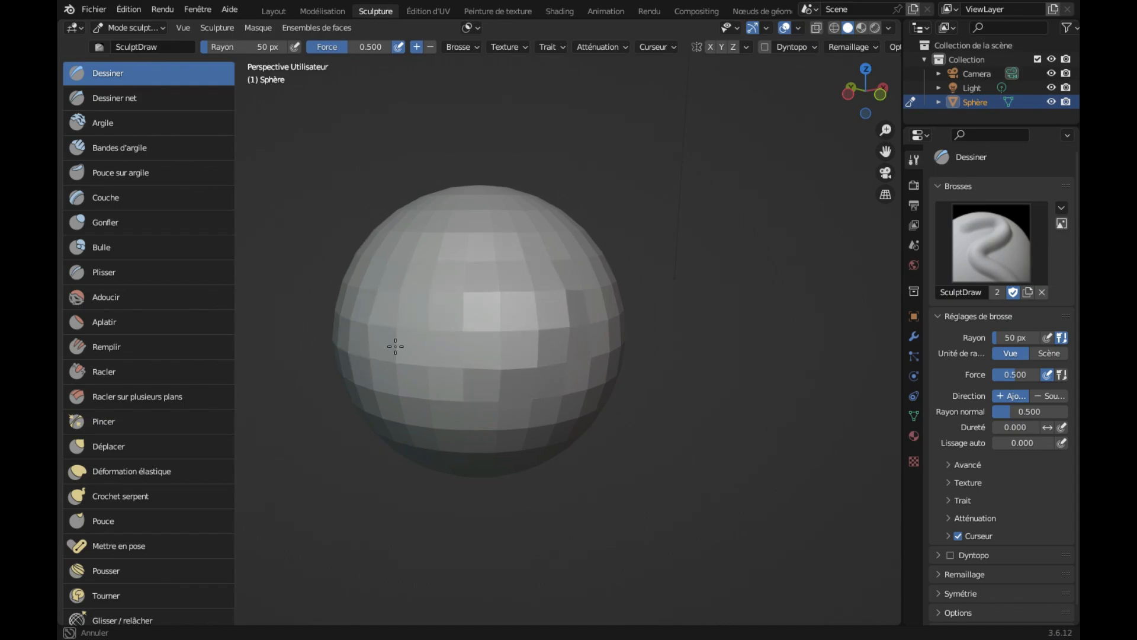
{"action": "mouse_move", "coordinate": [395, 347]}
{"action": "left_mouse_down"}
{"action": "mouse_move", "coordinate": [396, 332]}
{"action": "mouse_move", "coordinate": [482, 278]}
{"action": "left_mouse_up"}
{"action": "middle_click_drag", "start_coordinate": [483, 278], "coordinate": [528, 340]}
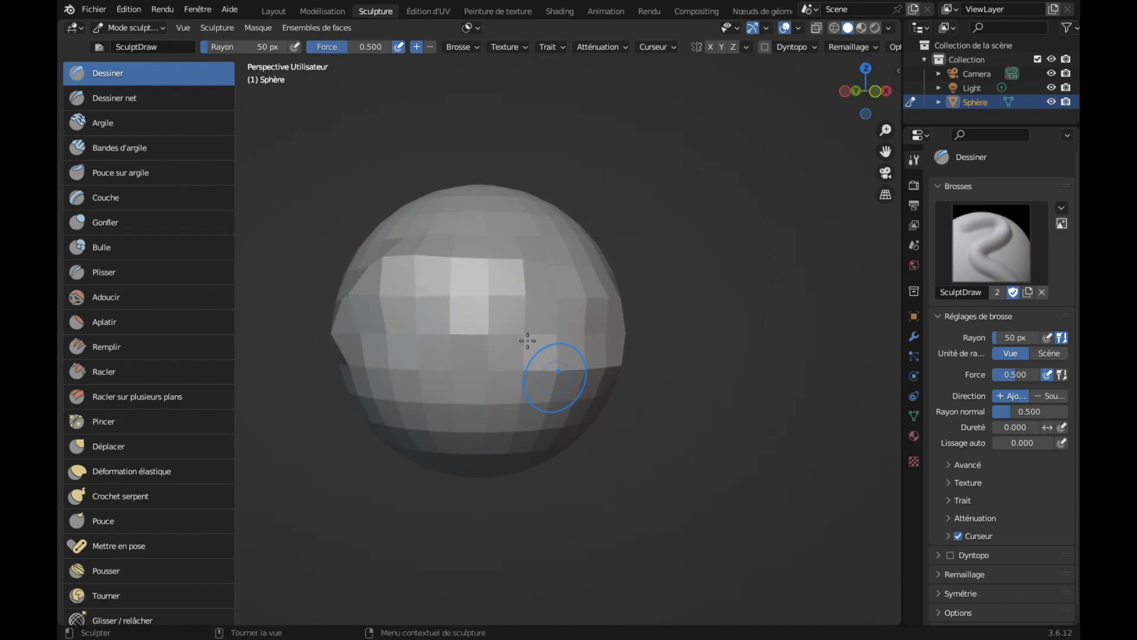
Enlarge the Dessiner brush radius to 199 px, reduce it again, and make a short stroke on the sphere's side.
{"action": "mouse_move", "coordinate": [208, 48]}
{"action": "left_mouse_down"}
{"action": "mouse_move", "coordinate": [273, 49]}
{"action": "mouse_move", "coordinate": [252, 48]}
{"action": "left_mouse_up"}
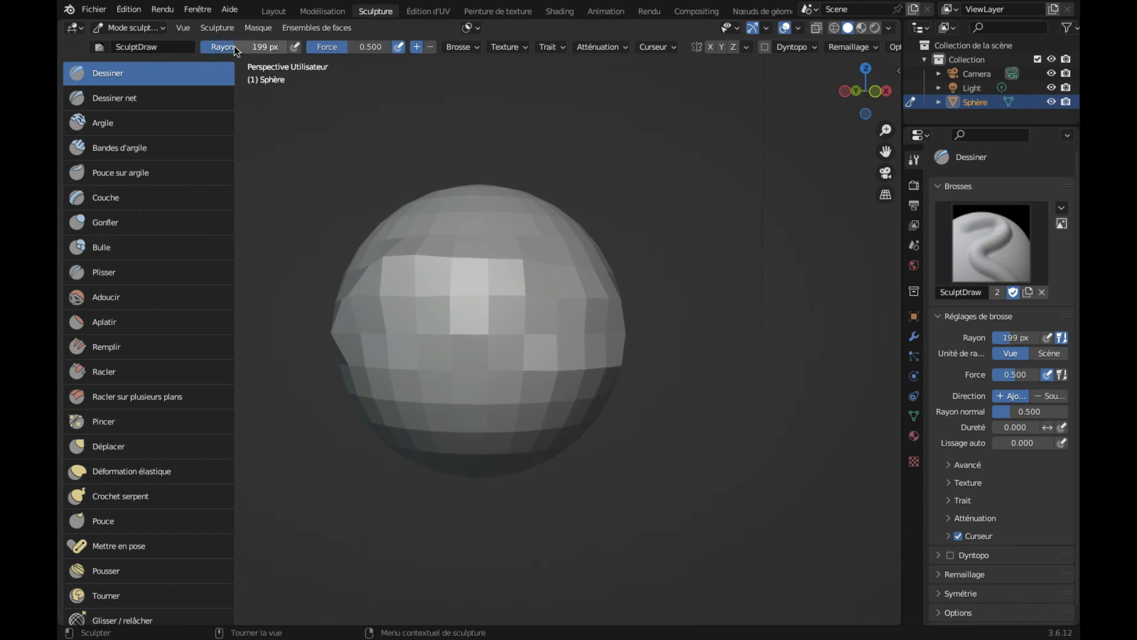
{"action": "scroll", "coordinate": [476, 228], "scroll_direction": "down", "scroll_amount": 5}
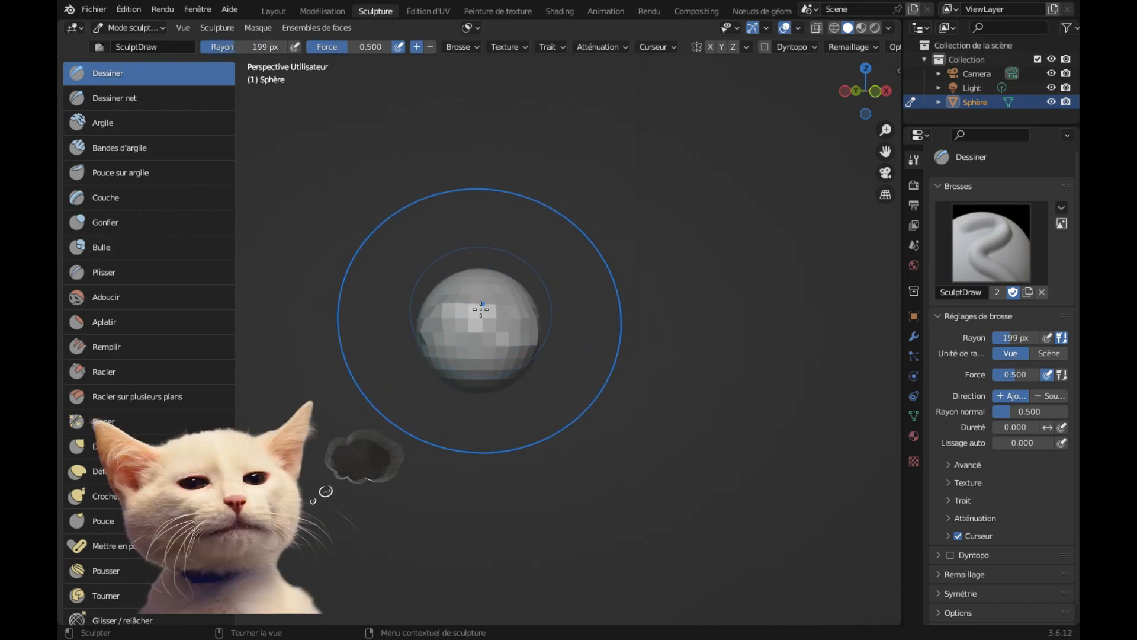
{"action": "left_click_drag", "start_coordinate": [232, 49], "coordinate": [222, 50]}
{"action": "mouse_move", "coordinate": [528, 331]}
{"action": "left_mouse_down"}
{"action": "mouse_move", "coordinate": [497, 330]}
{"action": "mouse_move", "coordinate": [535, 335]}
{"action": "left_mouse_up"}
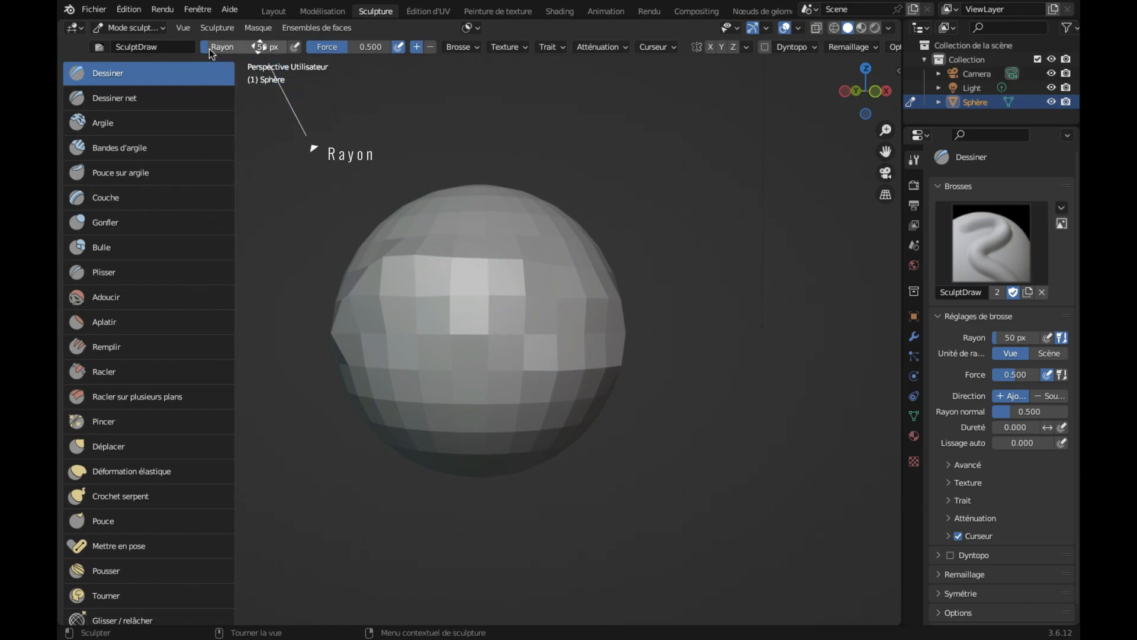
Try a 199 px brush radius, reduce it to 143 px, and pull a stroke out over the sphere's side edge.
{"action": "left_click_drag", "start_coordinate": [208, 48], "coordinate": [259, 46]}
{"action": "scroll", "coordinate": [480, 309], "scroll_direction": "down", "scroll_amount": 5}
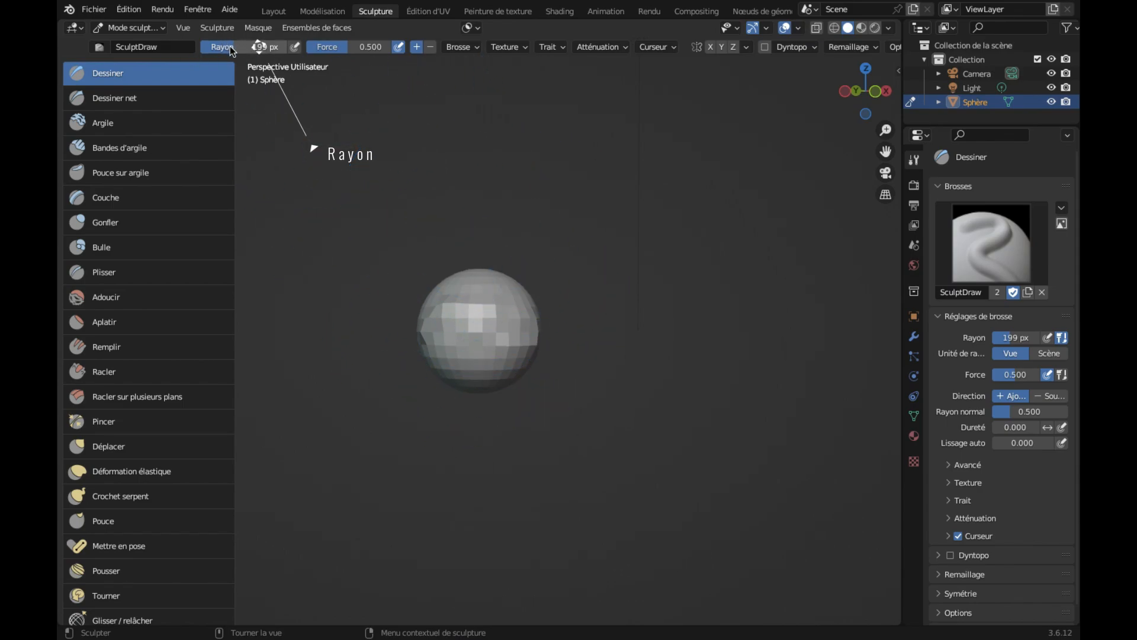
{"action": "left_click_drag", "start_coordinate": [231, 51], "coordinate": [259, 46]}
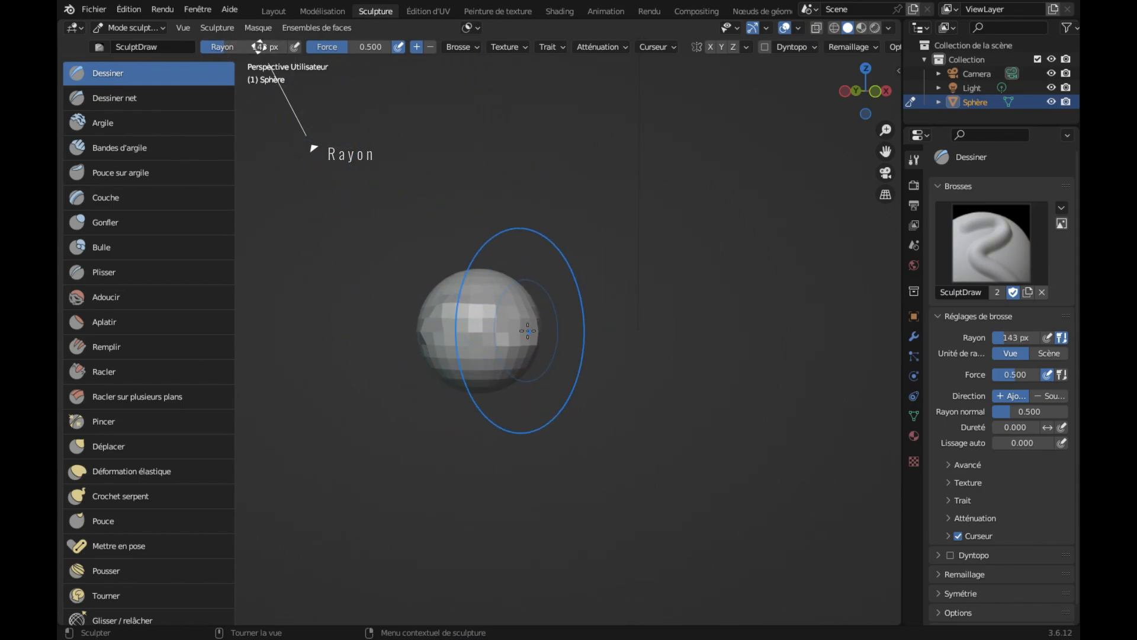
{"action": "left_click_drag", "start_coordinate": [498, 333], "coordinate": [542, 331]}
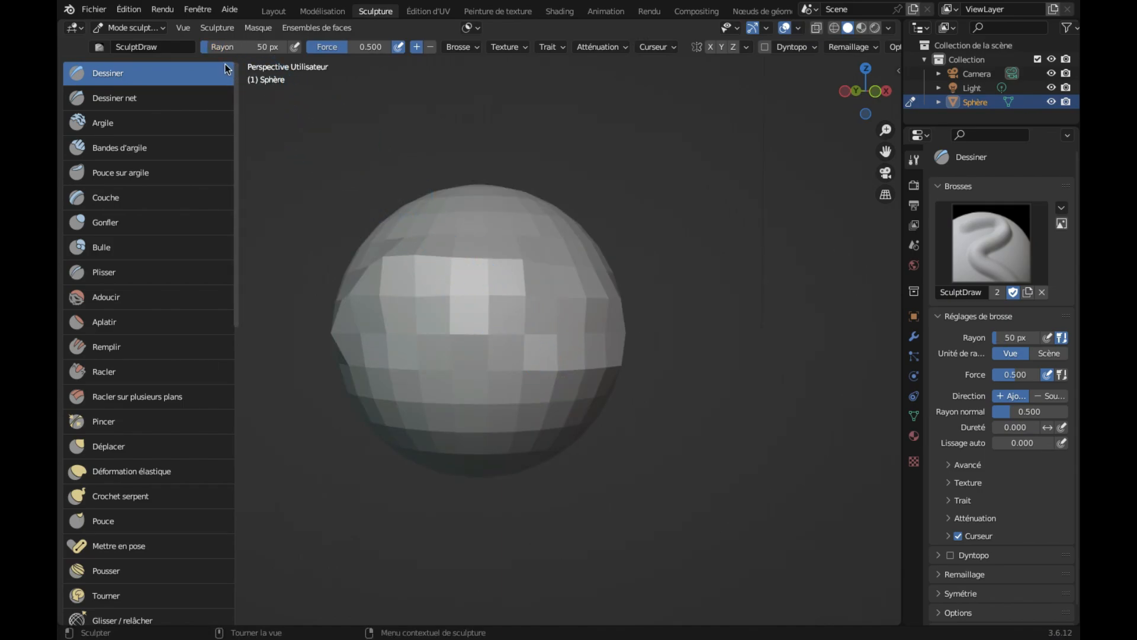
Set the brush radius to 143 px and build up a large bulge on one side of the sphere.
{"action": "mouse_move", "coordinate": [209, 48]}
{"action": "left_mouse_down"}
{"action": "mouse_move", "coordinate": [253, 48]}
{"action": "mouse_move", "coordinate": [241, 49]}
{"action": "left_mouse_up"}
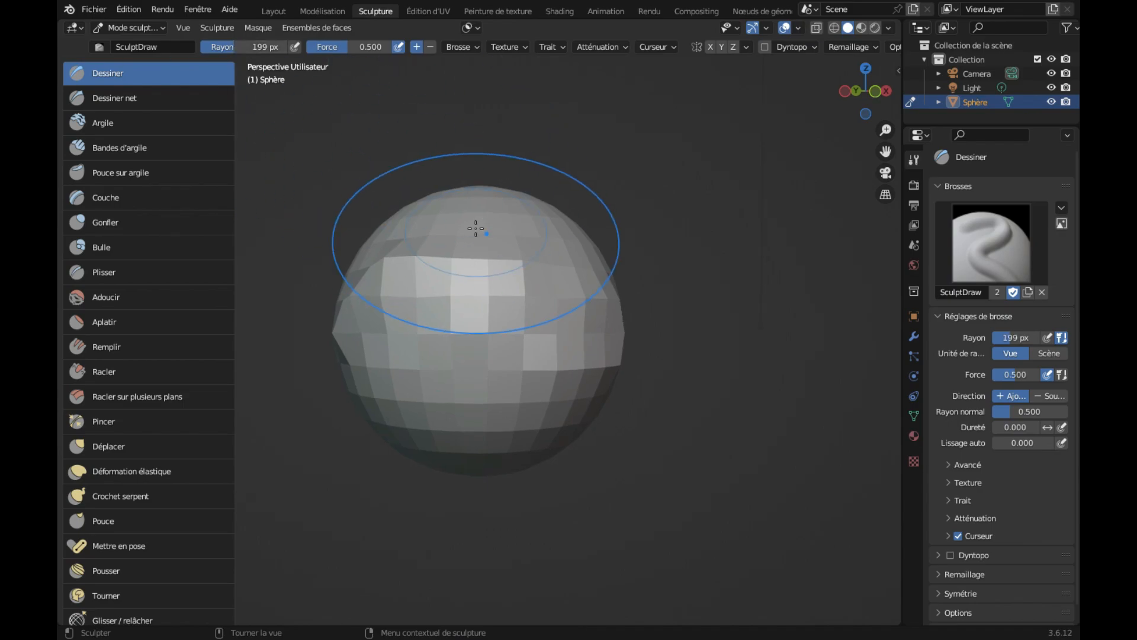
{"action": "scroll", "coordinate": [475, 228], "scroll_direction": "down", "scroll_amount": 5}
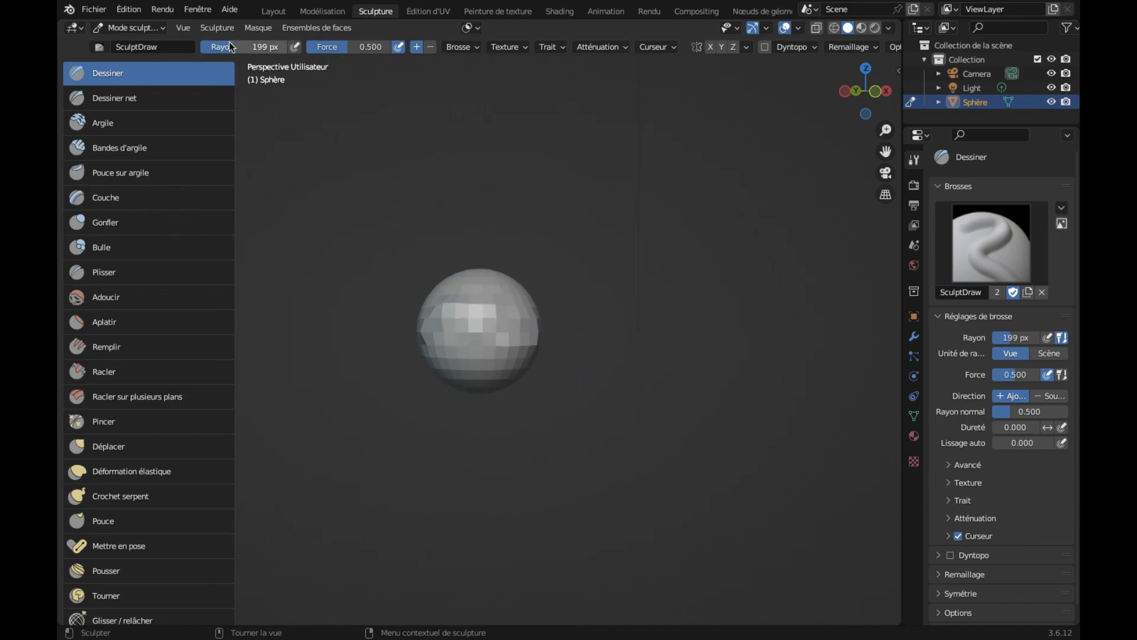
{"action": "left_click_drag", "start_coordinate": [231, 50], "coordinate": [219, 50]}
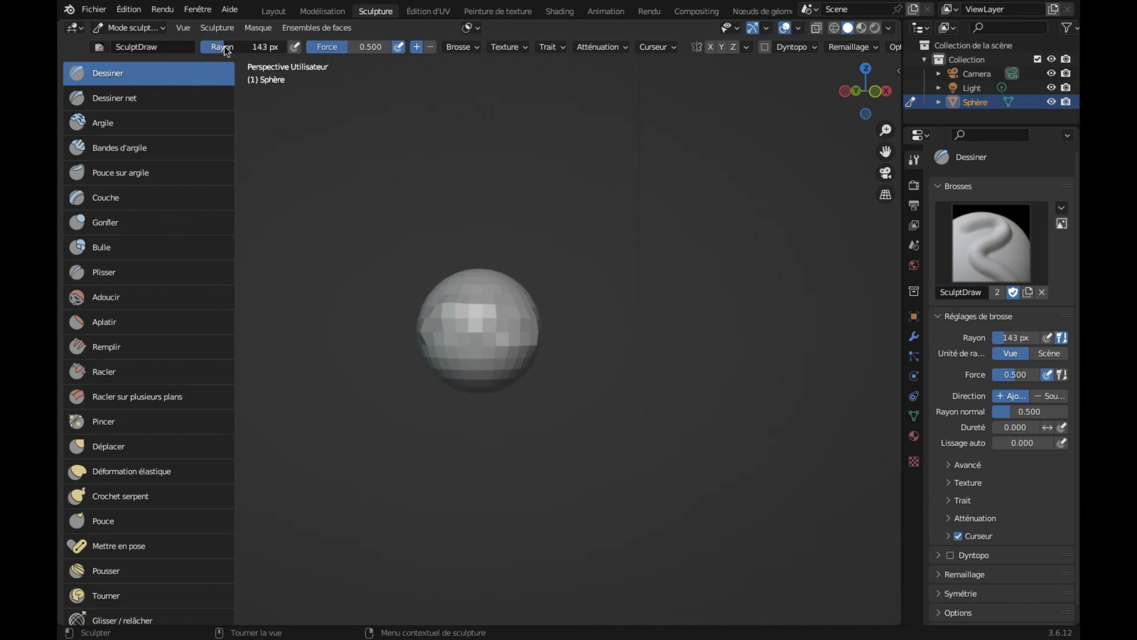
{"action": "mouse_move", "coordinate": [492, 343]}
{"action": "left_mouse_down"}
{"action": "mouse_move", "coordinate": [501, 330]}
{"action": "mouse_move", "coordinate": [530, 328]}
{"action": "mouse_move", "coordinate": [521, 325]}
{"action": "left_mouse_up"}
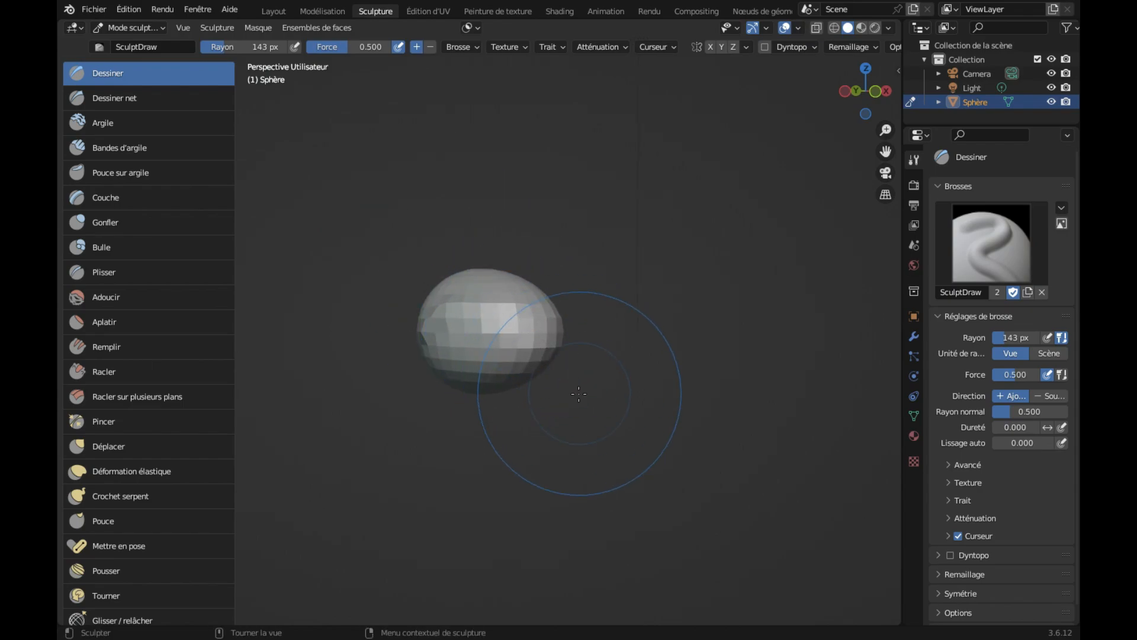
{"action": "middle_click_drag", "start_coordinate": [579, 393], "coordinate": [788, 403]}
Set the brush strength to 0.789 and pull strokes outward from the top of the bulged sphere.
{"action": "left_click_drag", "start_coordinate": [358, 49], "coordinate": [358, 49]}
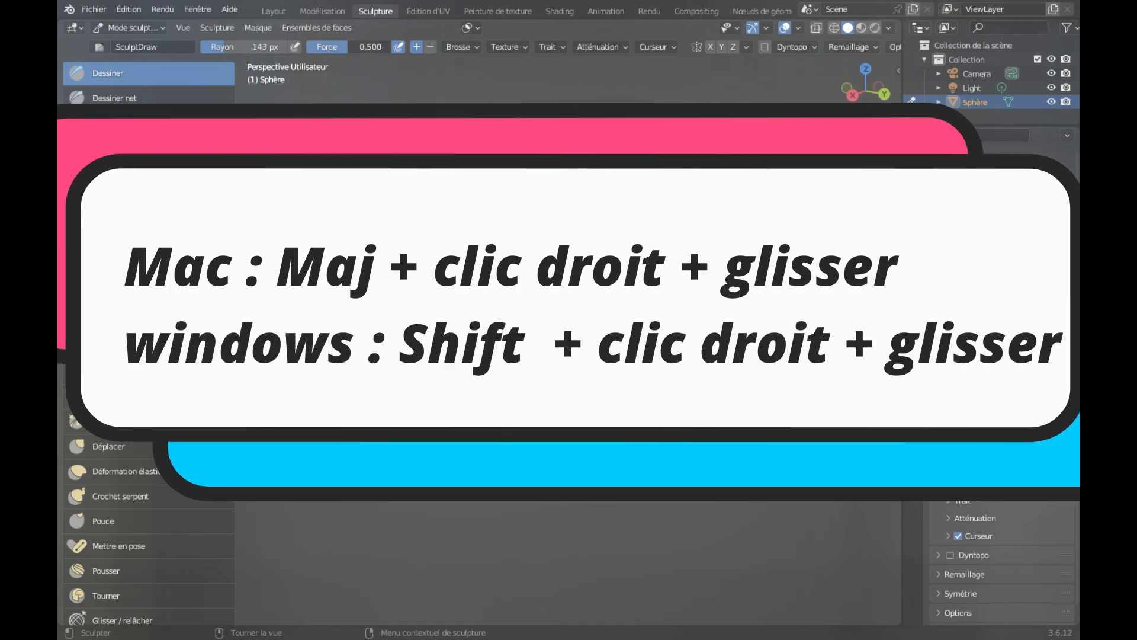
{"action": "left_click_drag", "start_coordinate": [428, 315], "coordinate": [522, 262]}
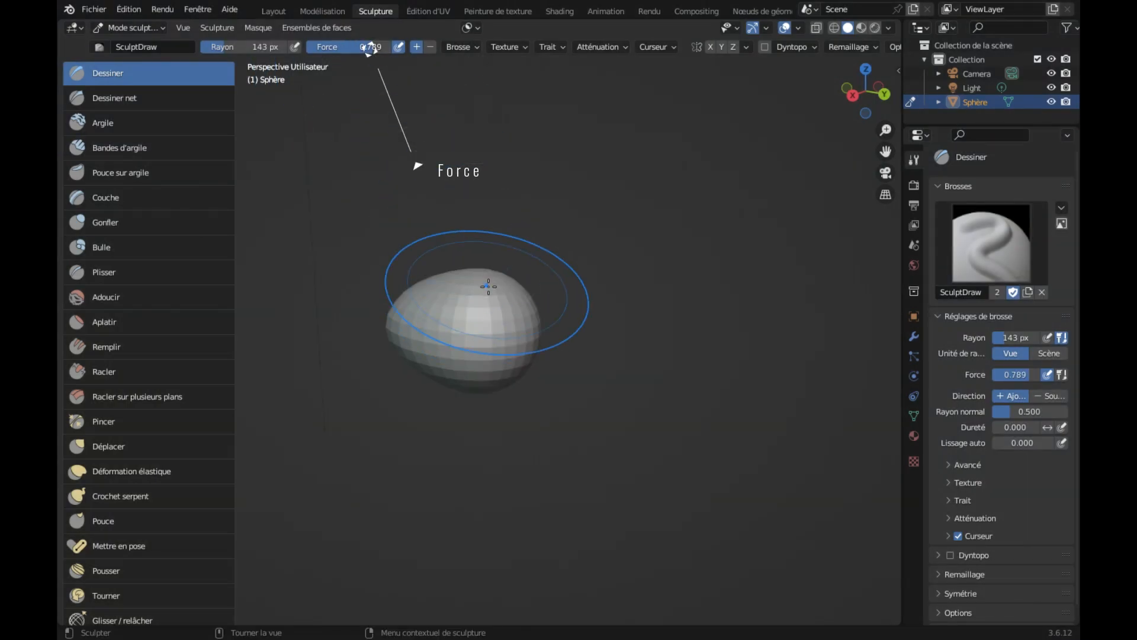
{"action": "left_click_drag", "start_coordinate": [482, 287], "coordinate": [542, 240]}
{"action": "left_click_drag", "start_coordinate": [494, 284], "coordinate": [526, 264]}
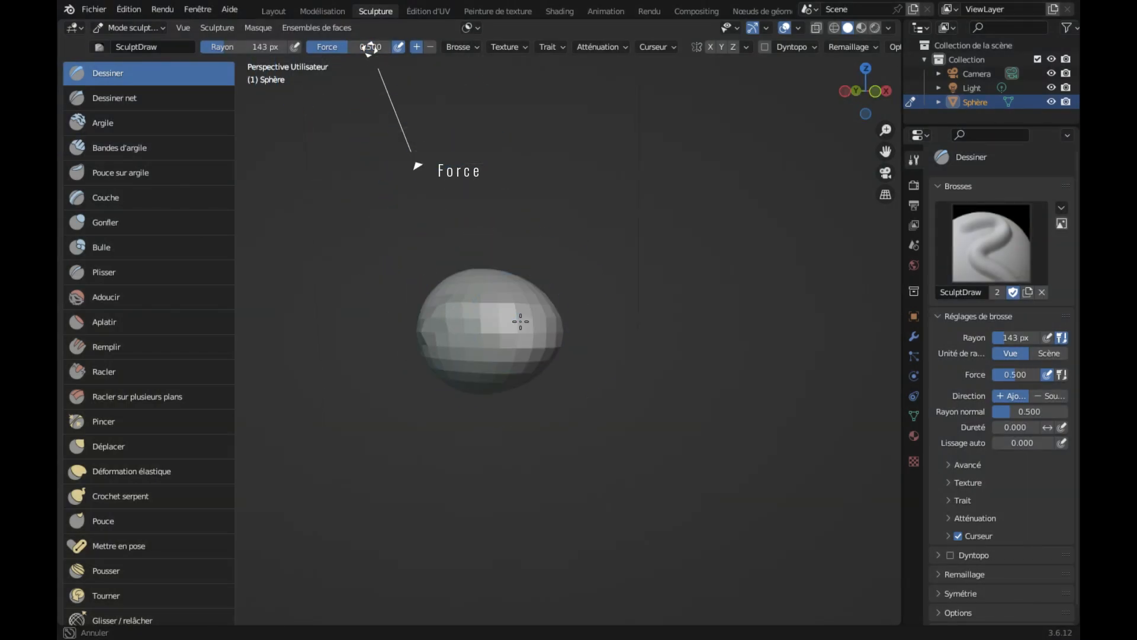
Try another stroke on the side bulge at 0.500 strength and undo the last strokes.
{"action": "left_click_drag", "start_coordinate": [521, 319], "coordinate": [519, 325]}
{"action": "key", "text": "ctrl+z"}
{"action": "key", "text": "ctrl+z"}
{"action": "scroll", "coordinate": [579, 394], "scroll_direction": "right", "scroll_amount": 10}
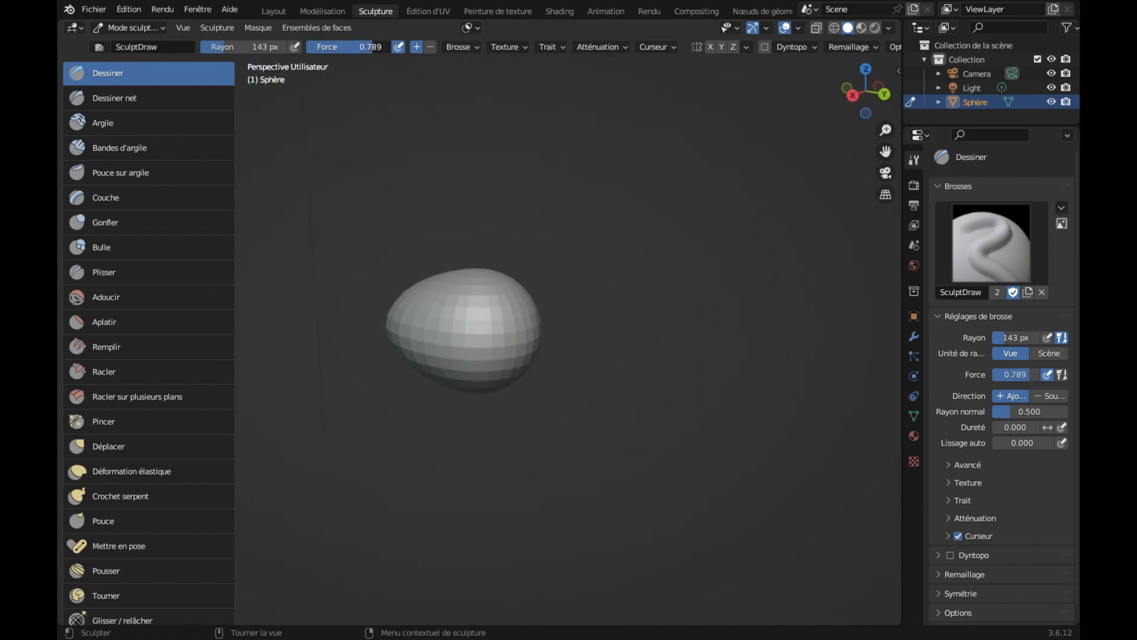
Raise the upper part of the egg-shaped sphere with strokes at 0.789 strength and a 143 px radius.
{"action": "mouse_move", "coordinate": [482, 284]}
{"action": "left_mouse_down"}
{"action": "mouse_move", "coordinate": [482, 300]}
{"action": "mouse_move", "coordinate": [563, 282]}
{"action": "left_mouse_up"}
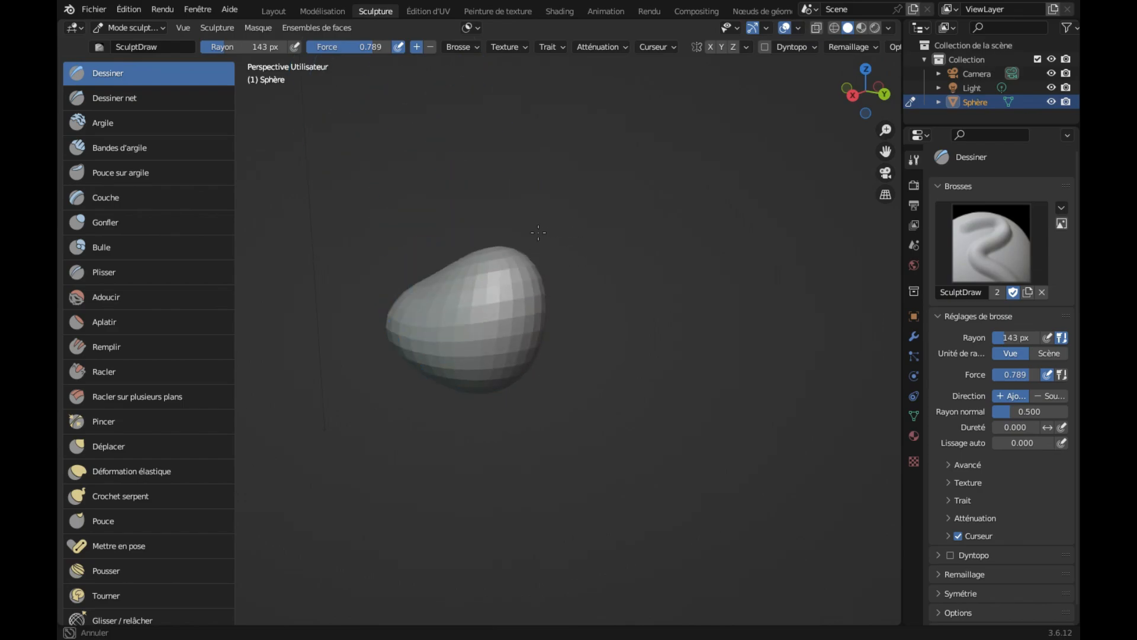
{"action": "left_click_drag", "start_coordinate": [538, 233], "coordinate": [500, 253]}
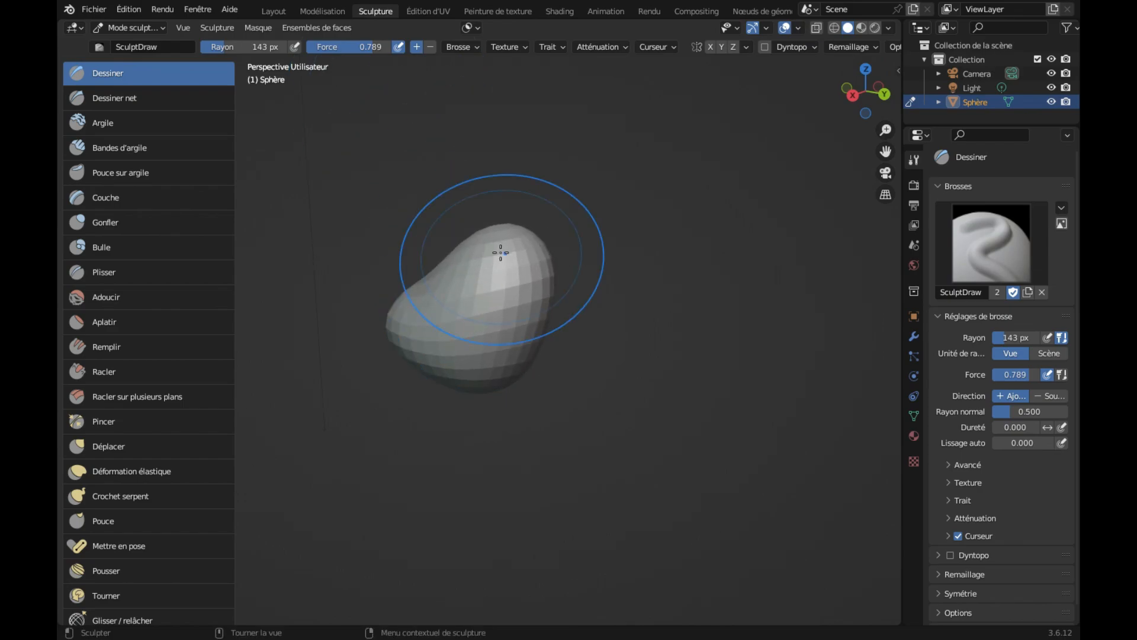
{"action": "middle_click_drag", "start_coordinate": [501, 253], "coordinate": [503, 252]}
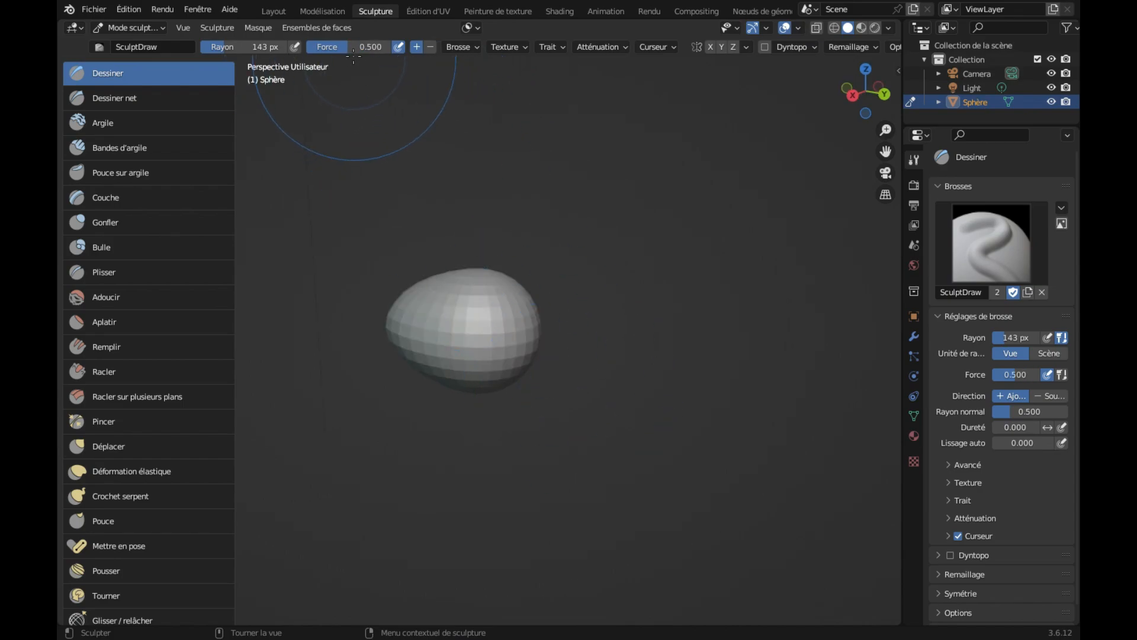
Set the brush strength to 0.789 and pull the top of the bulged sphere up into a tall lobe.
{"action": "left_click_drag", "start_coordinate": [356, 47], "coordinate": [359, 47]}
{"action": "mouse_move", "coordinate": [487, 300]}
{"action": "left_mouse_down"}
{"action": "mouse_move", "coordinate": [531, 256]}
{"action": "mouse_move", "coordinate": [533, 284]}
{"action": "mouse_move", "coordinate": [501, 252]}
{"action": "left_mouse_up"}
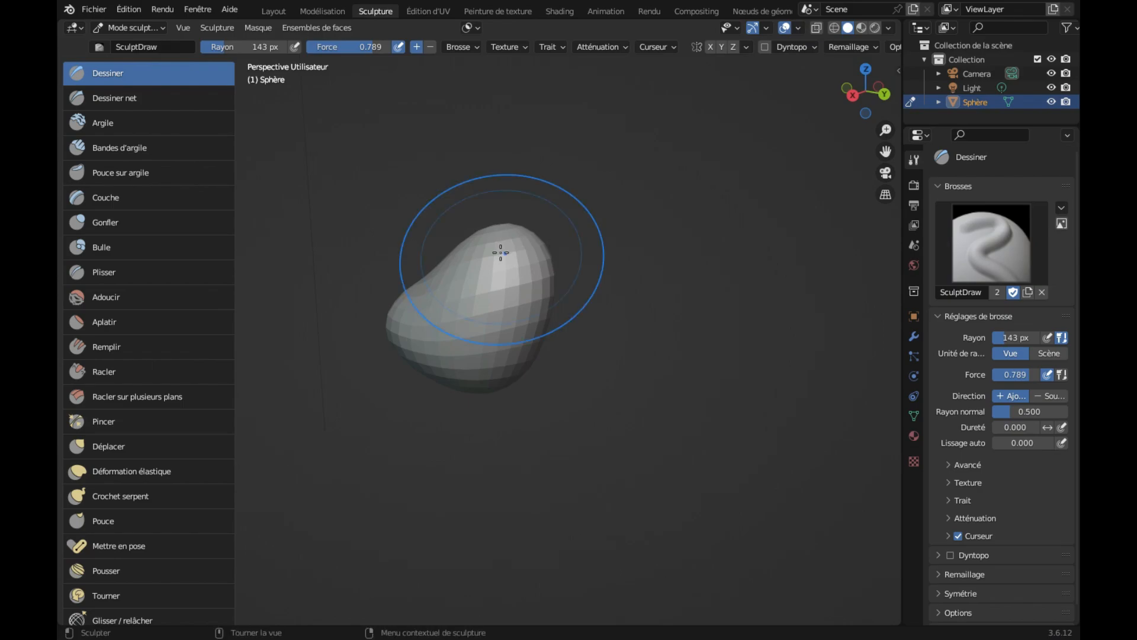
{"action": "middle_click_drag", "start_coordinate": [501, 253], "coordinate": [500, 246]}
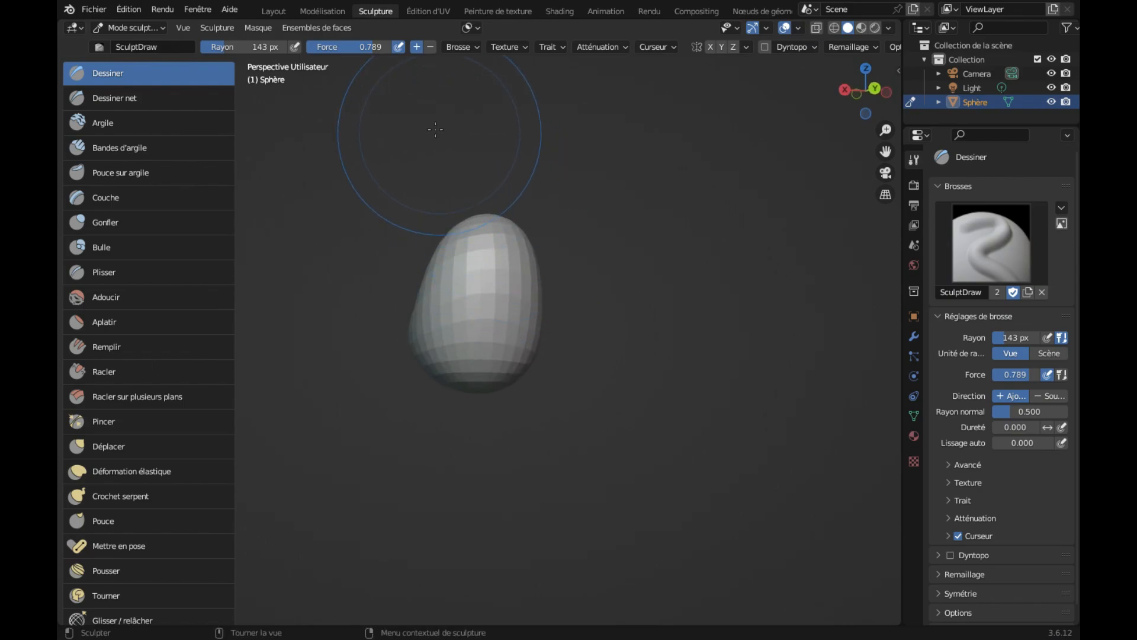
Set the brush radius to 38 px and its direction to subtract, and carve strokes into the stretched shape.
{"action": "mouse_move", "coordinate": [231, 47]}
{"action": "left_mouse_down"}
{"action": "mouse_move", "coordinate": [248, 47]}
{"action": "mouse_move", "coordinate": [225, 46]}
{"action": "left_mouse_up"}
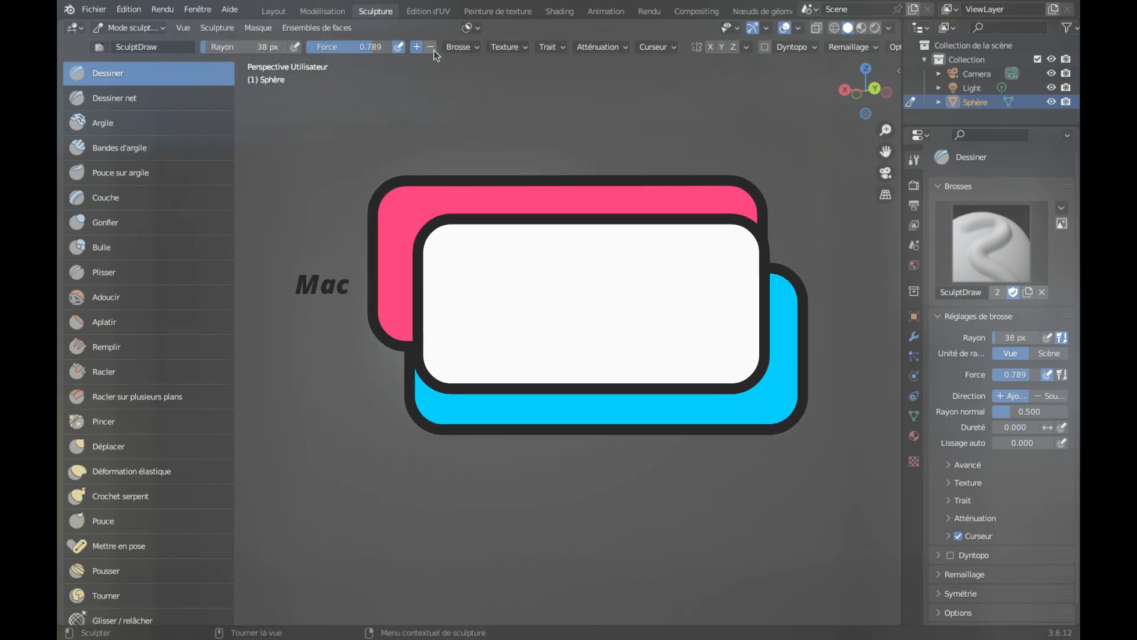
{"action": "left_click", "coordinate": [434, 48]}
{"action": "mouse_move", "coordinate": [498, 272]}
{"action": "middle_mouse_down"}
{"action": "mouse_move", "coordinate": [524, 228]}
{"action": "mouse_move", "coordinate": [503, 277]}
{"action": "middle_mouse_up"}
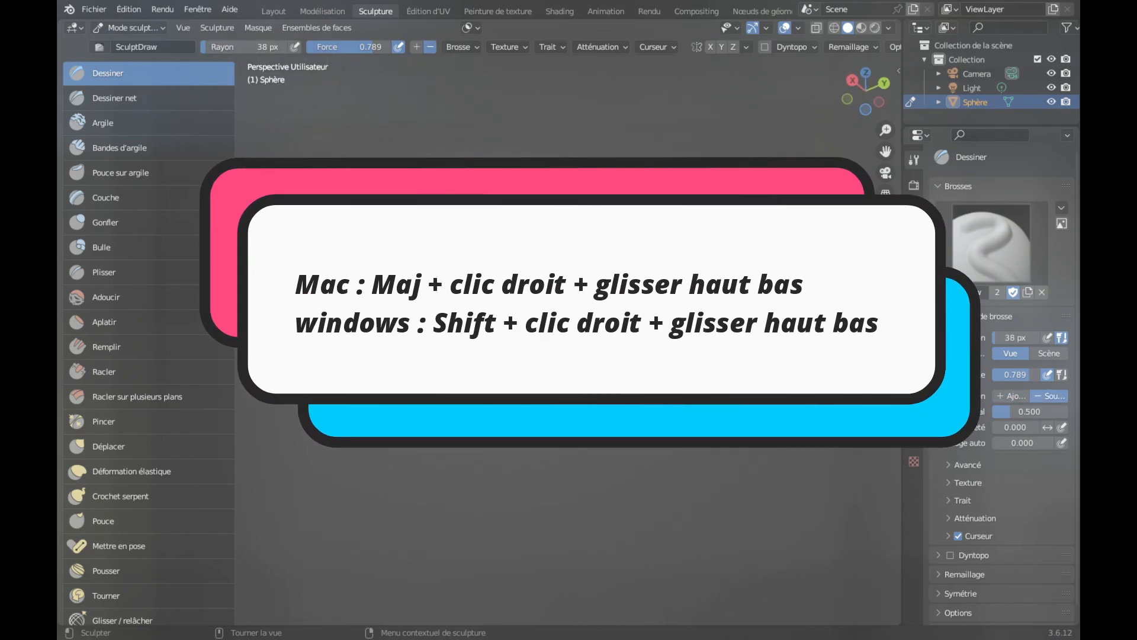
{"action": "left_click_drag", "start_coordinate": [515, 284], "coordinate": [548, 305]}
{"action": "middle_click_drag", "start_coordinate": [504, 284], "coordinate": [616, 286]}
{"action": "left_click_drag", "start_coordinate": [497, 296], "coordinate": [524, 314]}
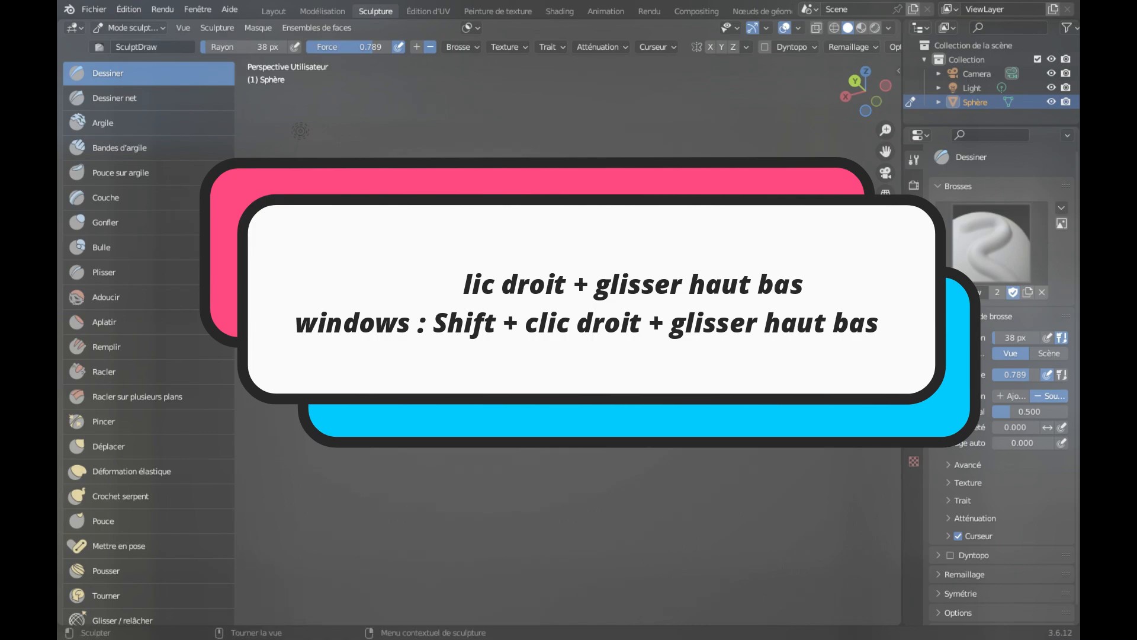
{"action": "mouse_move", "coordinate": [628, 308]}
{"action": "middle_mouse_down"}
{"action": "mouse_move", "coordinate": [480, 358]}
{"action": "mouse_move", "coordinate": [450, 196]}
{"action": "middle_mouse_up"}
Switch the brush direction to add and back to subtract, and carve into the middle of the shape.
{"action": "left_click", "coordinate": [417, 47]}
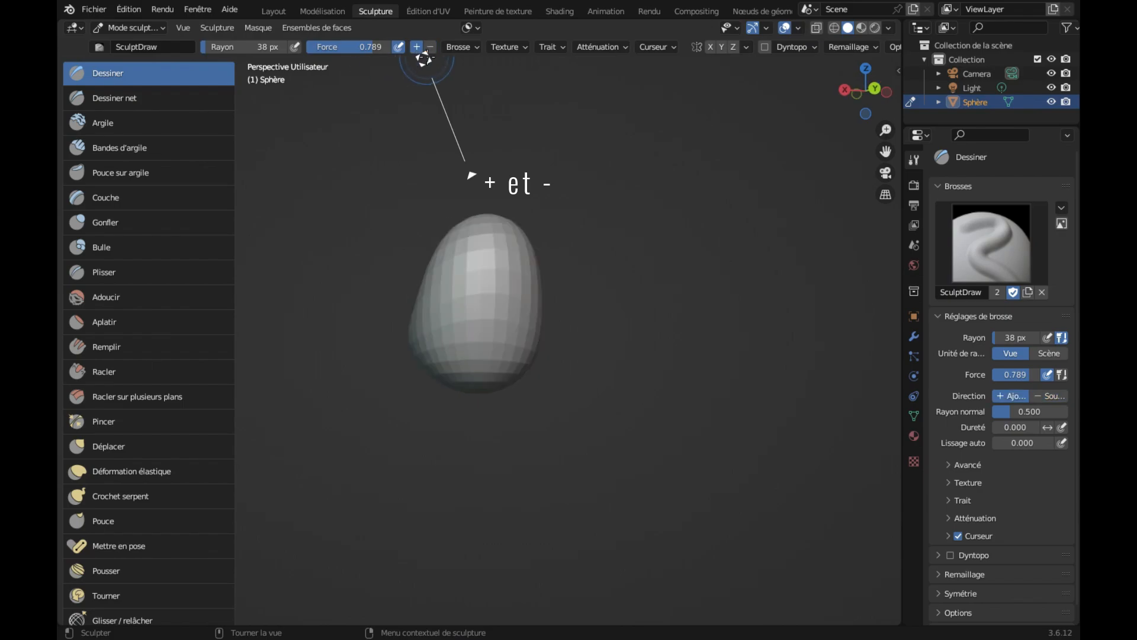
{"action": "left_click", "coordinate": [431, 47]}
{"action": "middle_click_drag", "start_coordinate": [488, 308], "coordinate": [488, 308]}
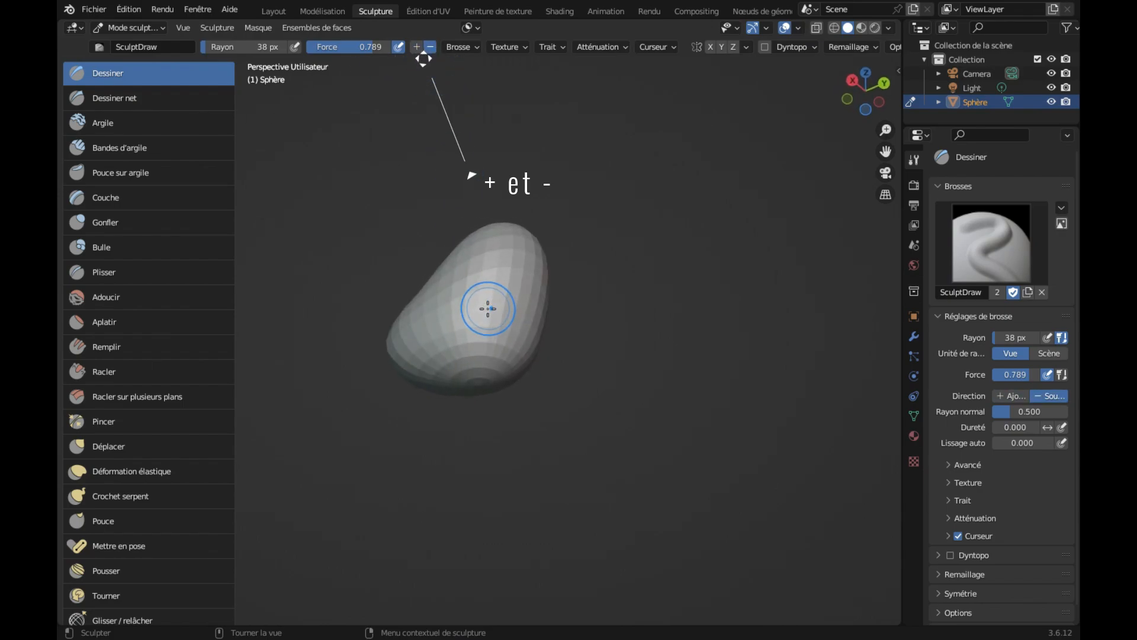
{"action": "mouse_move", "coordinate": [488, 308]}
{"action": "left_mouse_down"}
{"action": "mouse_move", "coordinate": [488, 333]}
{"action": "mouse_move", "coordinate": [480, 314]}
{"action": "mouse_move", "coordinate": [479, 326]}
{"action": "left_mouse_up"}
{"action": "mouse_move", "coordinate": [480, 326]}
{"action": "middle_mouse_down"}
{"action": "mouse_move", "coordinate": [492, 326]}
{"action": "mouse_move", "coordinate": [481, 315]}
{"action": "middle_mouse_up"}
{"action": "left_click_drag", "start_coordinate": [481, 315], "coordinate": [491, 314]}
{"action": "middle_click_drag", "start_coordinate": [488, 358], "coordinate": [486, 358]}
Undo all the sculpting strokes to restore the plain sphere.
{"action": "key", "text": "ctrl+z"}
{"action": "key", "text": "ctrl+z"}
{"action": "key", "text": "ctrl+z"}
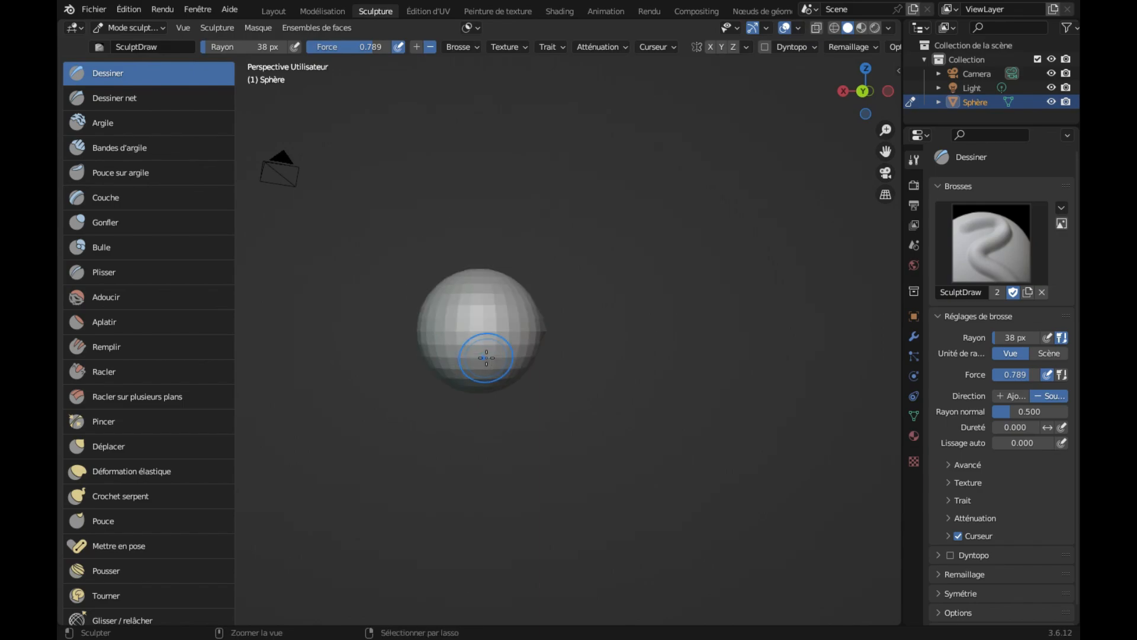
{"action": "key", "text": "ctrl+z"}
{"action": "middle_click_drag", "start_coordinate": [486, 357], "coordinate": [486, 356]}
Check the sphere in the Layout workspace and return to the Sculpture workspace.
{"action": "left_click", "coordinate": [274, 11]}
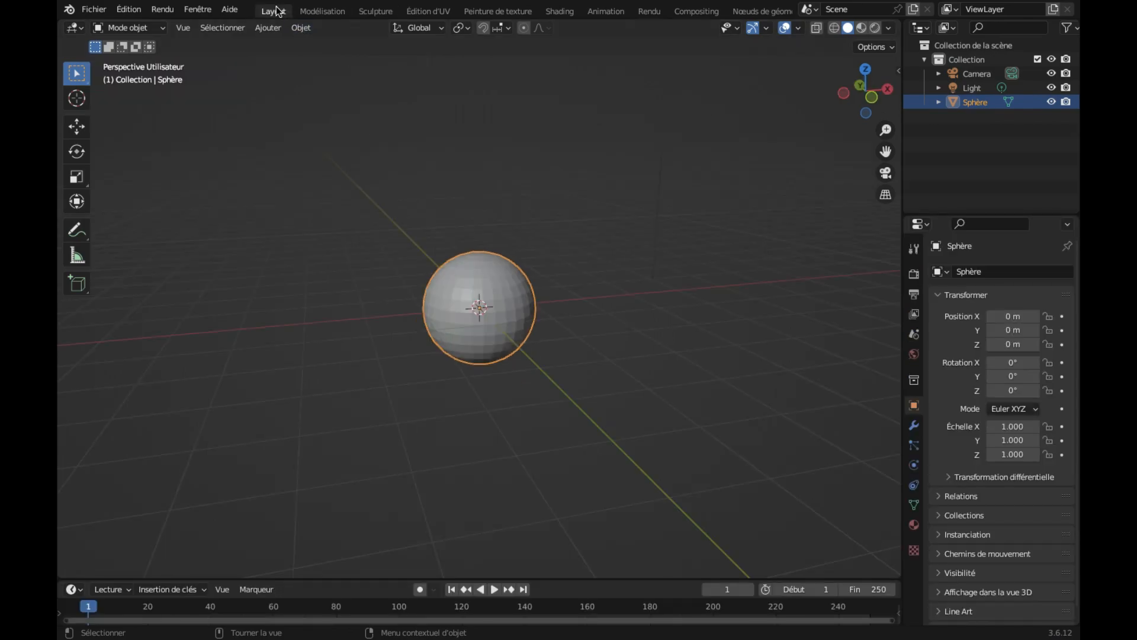
{"action": "left_click", "coordinate": [373, 11]}
{"action": "middle_click_drag", "start_coordinate": [462, 289], "coordinate": [457, 286]}
{"action": "scroll", "coordinate": [462, 289], "scroll_direction": "up", "scroll_amount": 3}
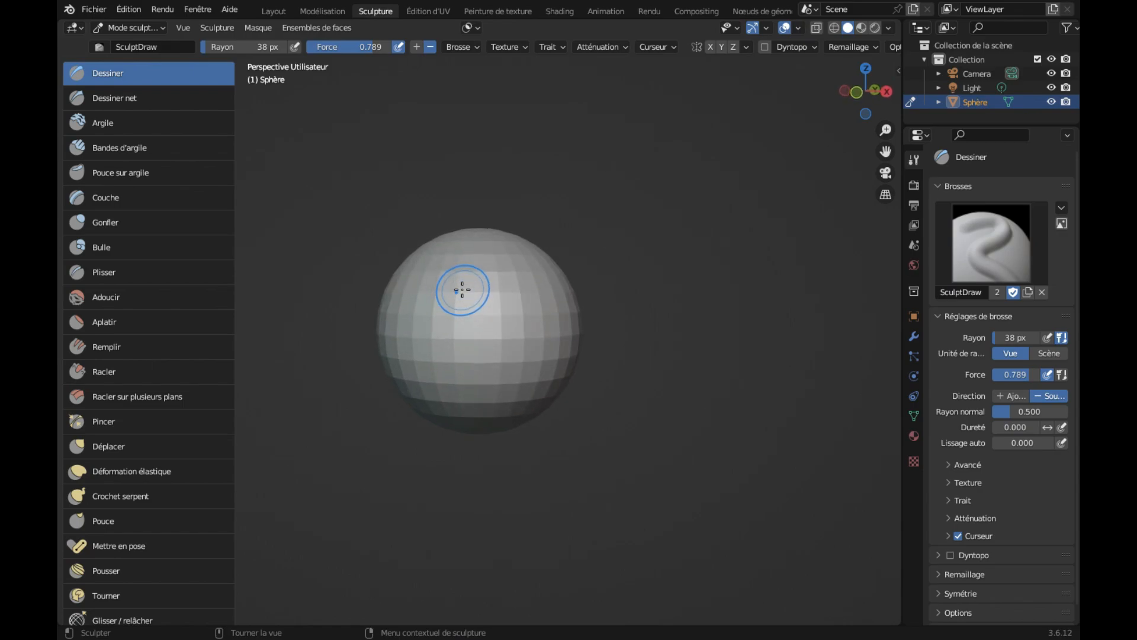
Carve several strokes into the sphere's surface with the Dessiner net brush in subtract direction, working from different sides.
{"action": "left_click", "coordinate": [188, 107]}
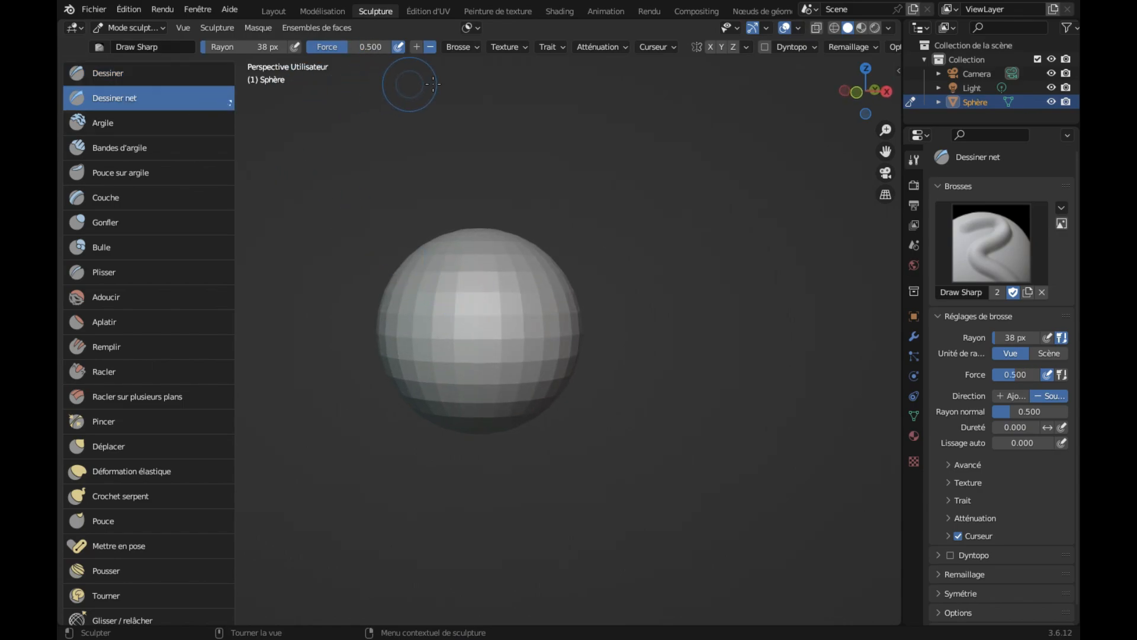
{"action": "middle_click_drag", "start_coordinate": [490, 324], "coordinate": [489, 323]}
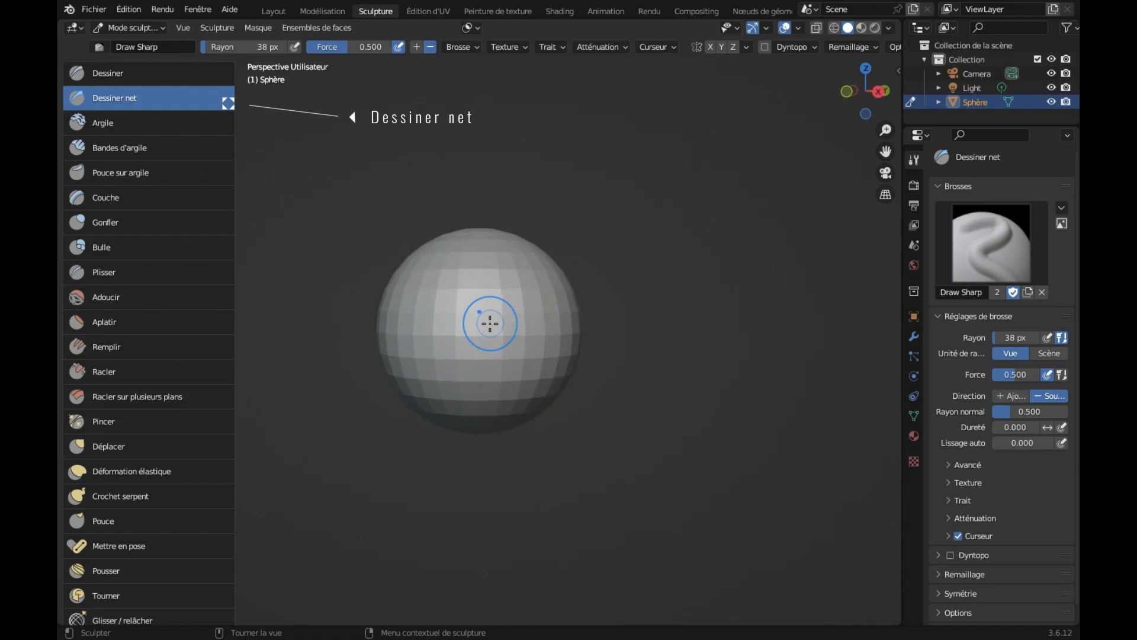
{"action": "mouse_move", "coordinate": [490, 323]}
{"action": "left_mouse_down"}
{"action": "mouse_move", "coordinate": [472, 312]}
{"action": "mouse_move", "coordinate": [398, 357]}
{"action": "left_mouse_up"}
{"action": "middle_click_drag", "start_coordinate": [398, 357], "coordinate": [396, 359]}
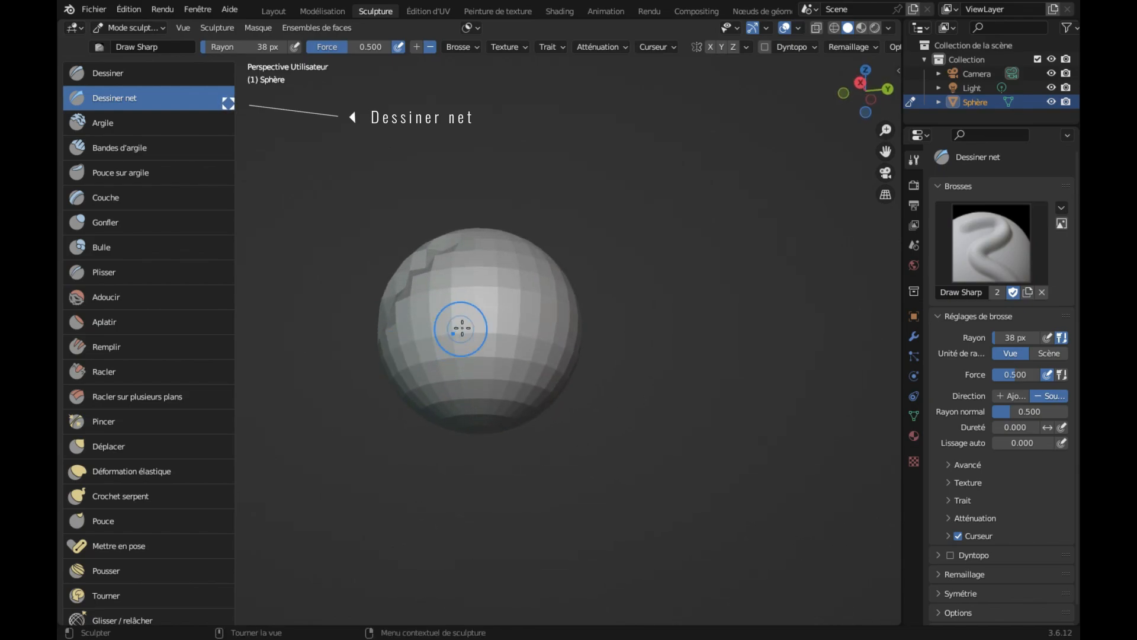
{"action": "left_click_drag", "start_coordinate": [461, 328], "coordinate": [474, 321]}
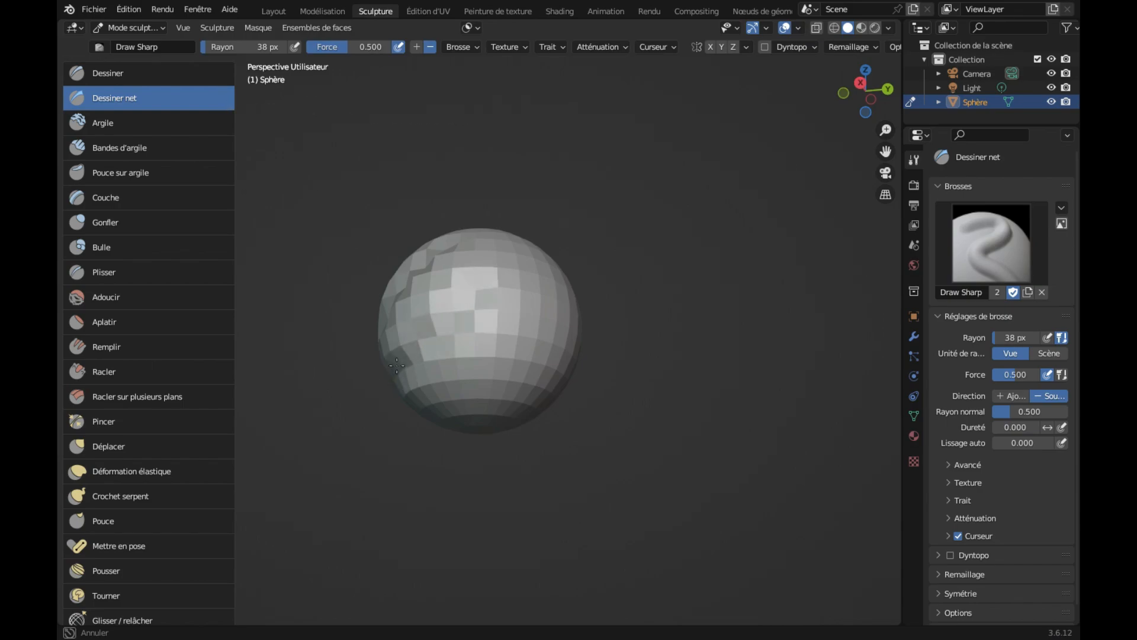
{"action": "left_click_drag", "start_coordinate": [397, 365], "coordinate": [397, 366]}
{"action": "scroll", "coordinate": [397, 365], "scroll_direction": "down", "scroll_amount": 3}
{"action": "scroll", "coordinate": [397, 365], "scroll_direction": "left", "scroll_amount": 8}
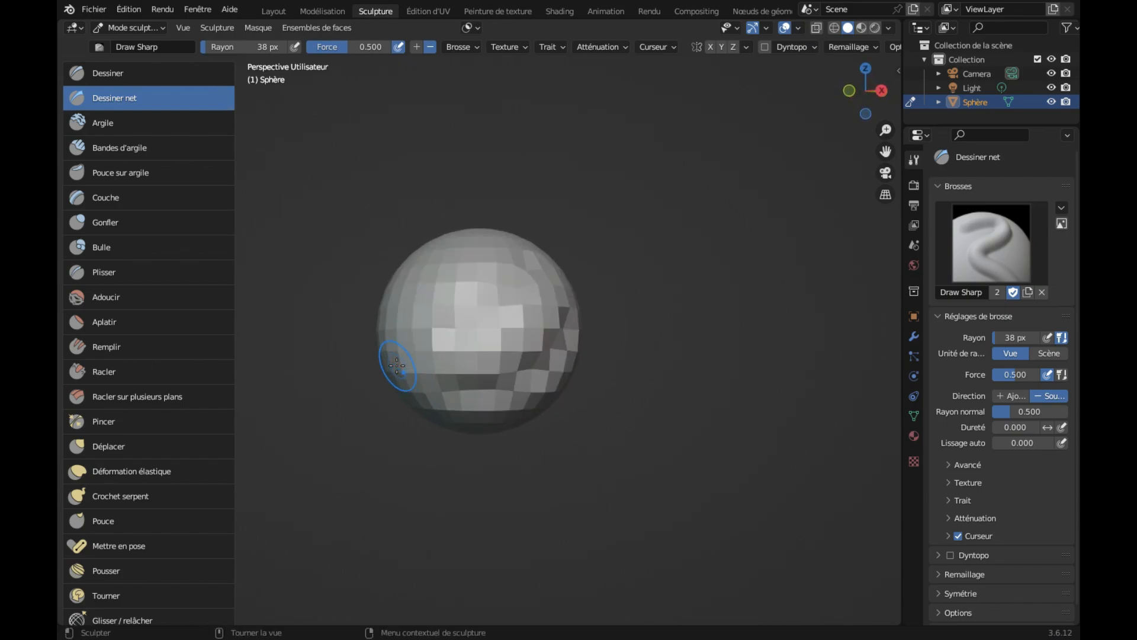
{"action": "scroll", "coordinate": [397, 366], "scroll_direction": "left", "scroll_amount": 8}
{"action": "scroll", "coordinate": [397, 365], "scroll_direction": "right", "scroll_amount": 5}
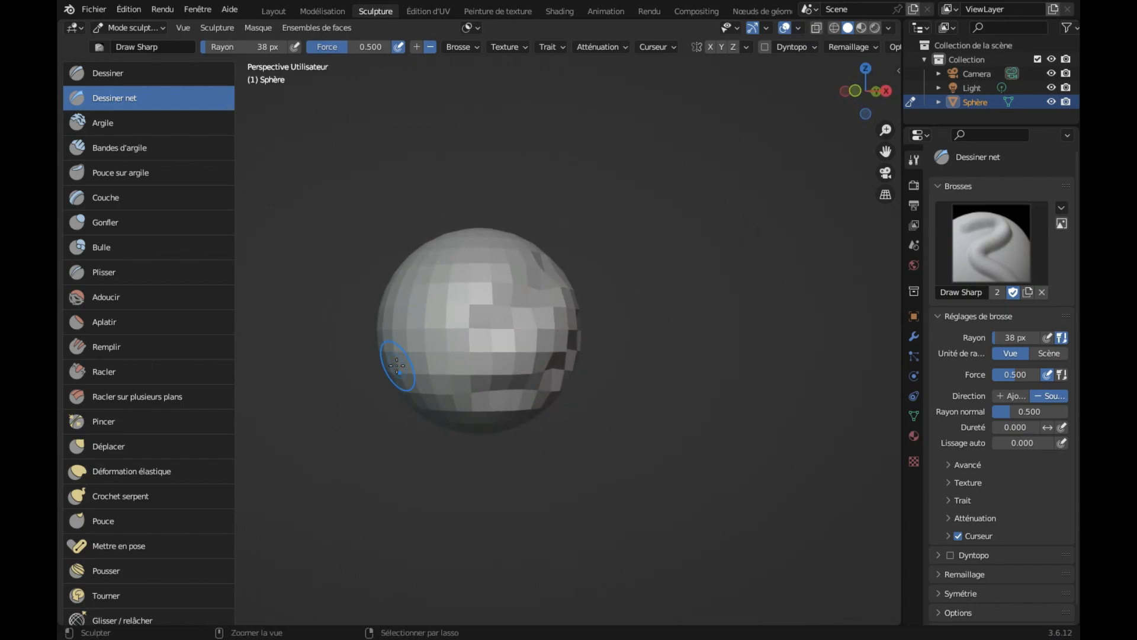
Undo the Dessiner net strokes on the sphere.
{"action": "key", "text": "ctrl+z"}
{"action": "key", "text": "ctrl+z"}
{"action": "scroll", "coordinate": [397, 365], "scroll_direction": "right", "scroll_amount": 10}
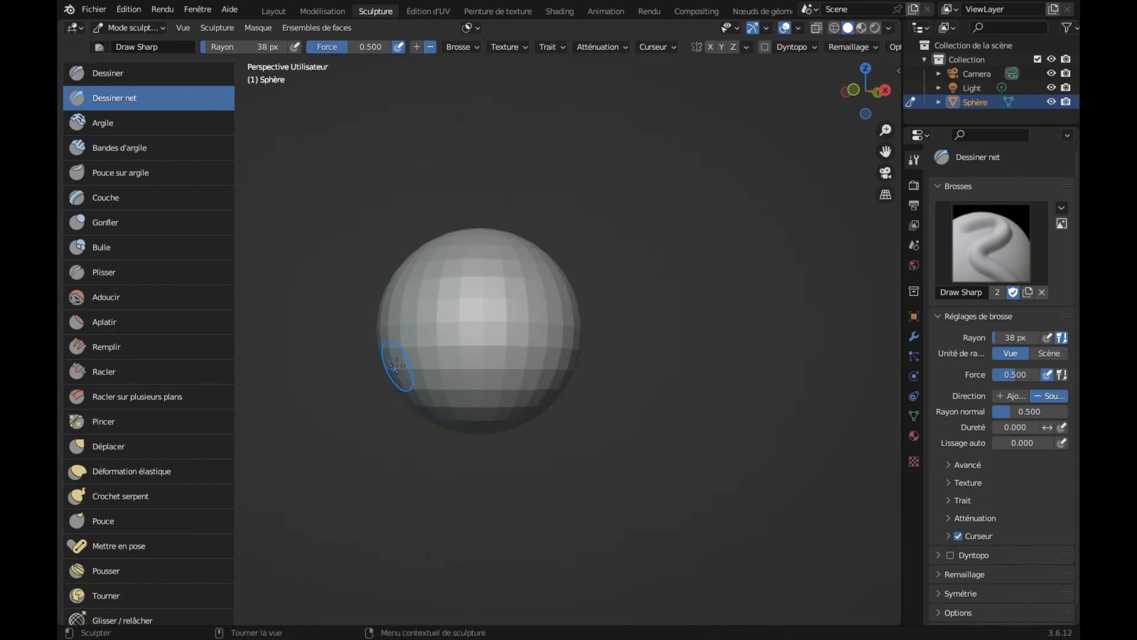
{"action": "scroll", "coordinate": [397, 366], "scroll_direction": "down", "scroll_amount": 5}
{"action": "scroll", "coordinate": [397, 366], "scroll_direction": "up", "scroll_amount": 5}
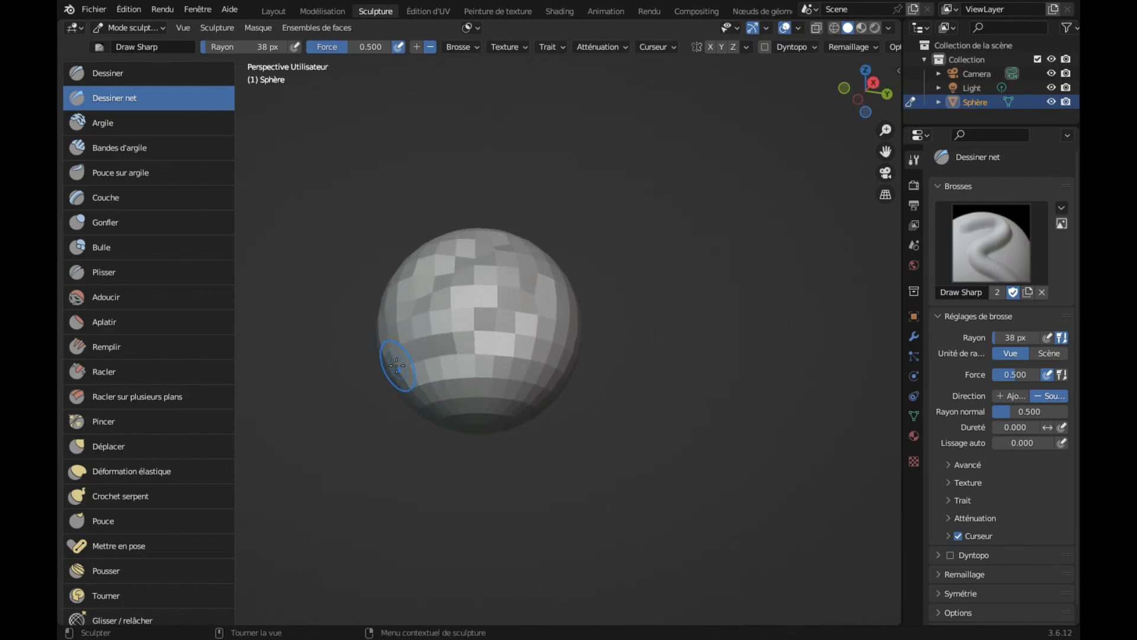
{"action": "scroll", "coordinate": [396, 366], "scroll_direction": "left", "scroll_amount": 10}
{"action": "scroll", "coordinate": [397, 365], "scroll_direction": "right", "scroll_amount": 2}
{"action": "scroll", "coordinate": [397, 365], "scroll_direction": "right", "scroll_amount": 4}
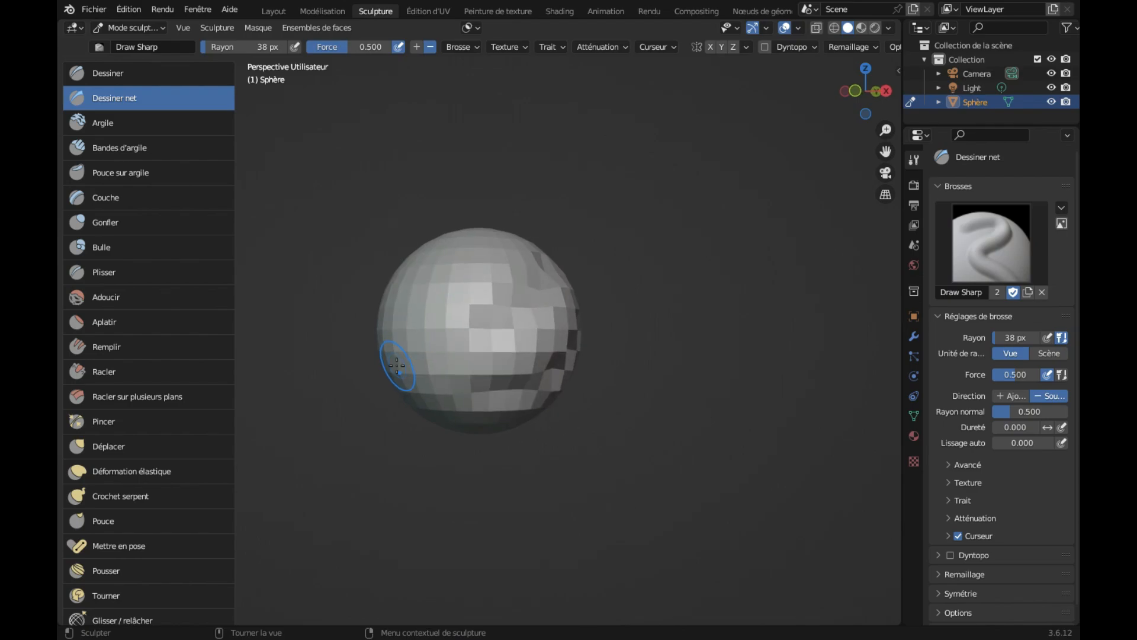
{"action": "key", "text": "ctrl+z"}
{"action": "key", "text": "ctrl+z"}
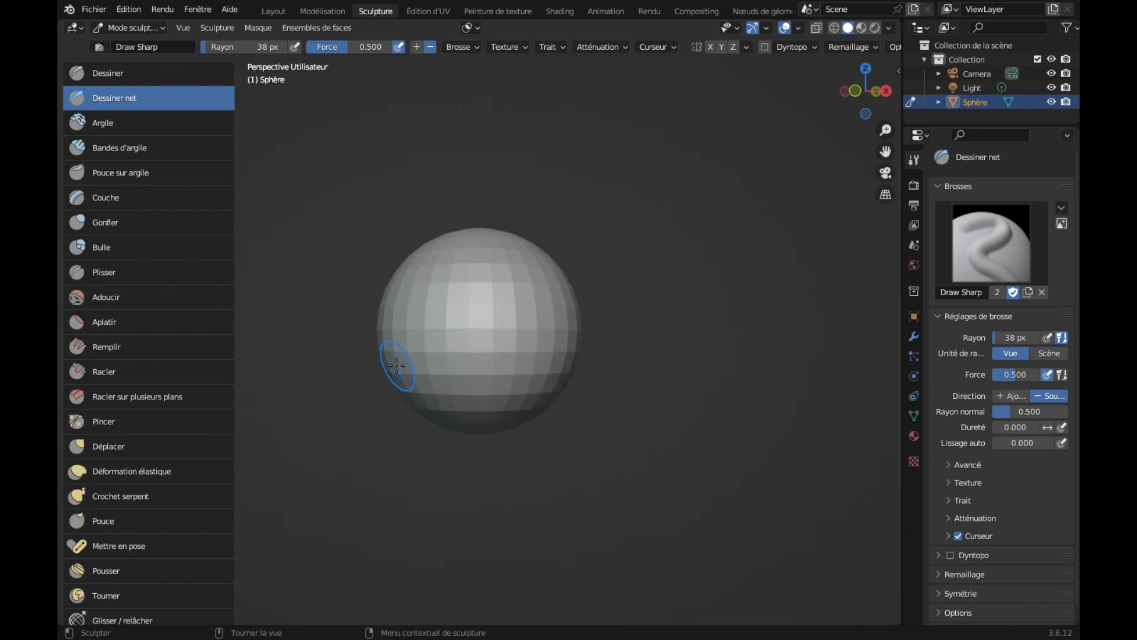
{"action": "scroll", "coordinate": [397, 366], "scroll_direction": "right", "scroll_amount": 4}
{"action": "scroll", "coordinate": [397, 365], "scroll_direction": "down", "scroll_amount": 3}
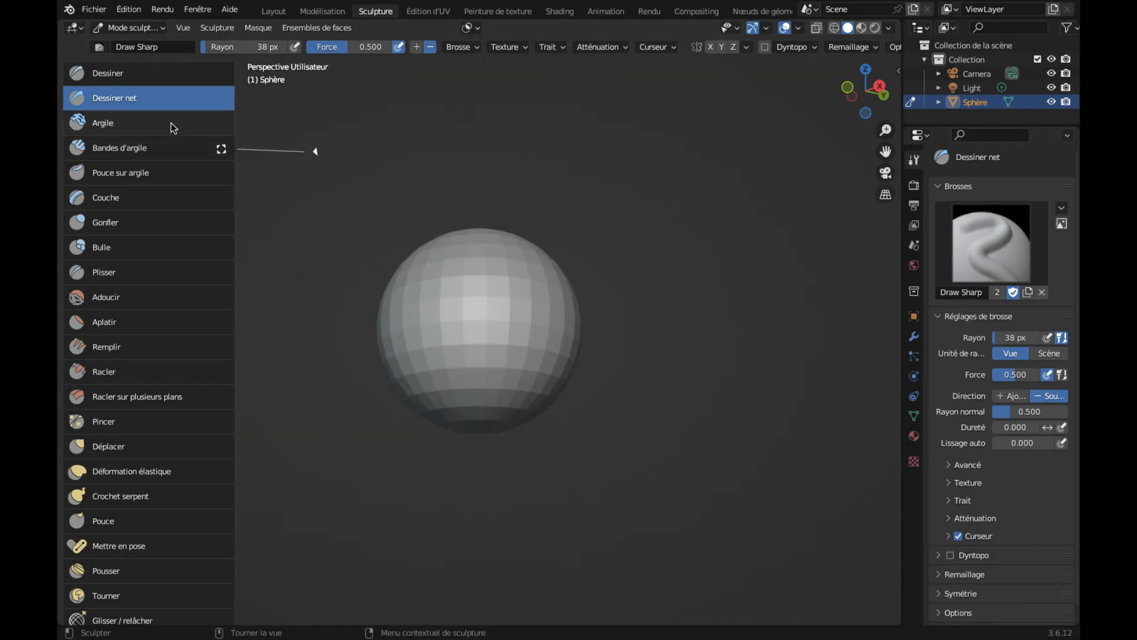
Build up raised strokes on the sphere with the Bandes d'argile brush in add direction and inspect the relief from several sides.
{"action": "left_click", "coordinate": [171, 148]}
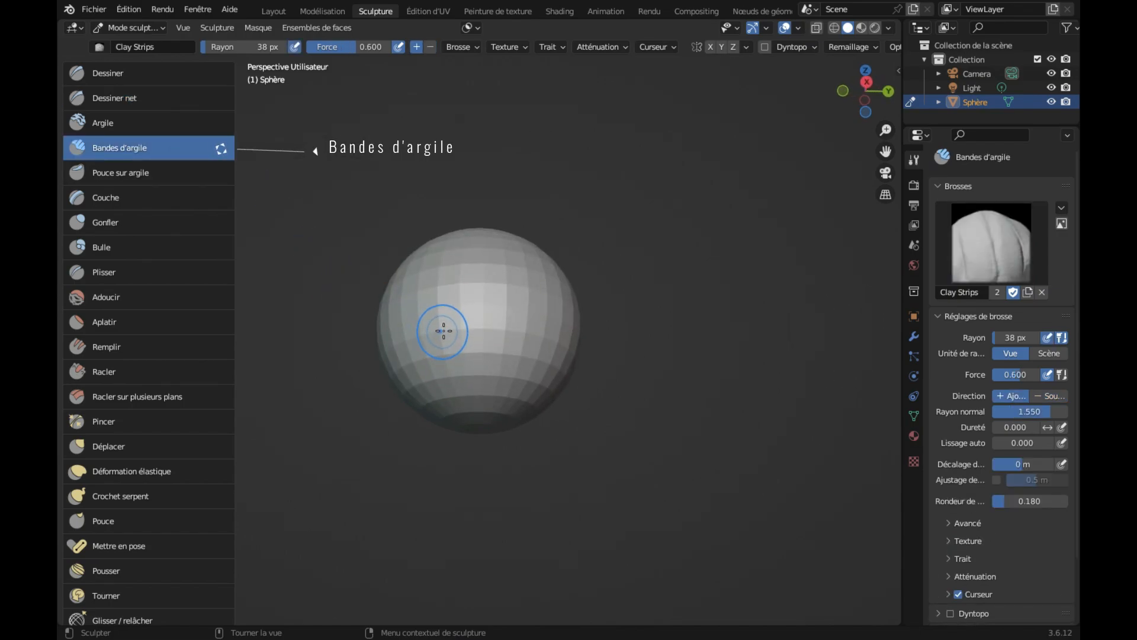
{"action": "middle_click_drag", "start_coordinate": [442, 327], "coordinate": [454, 322]}
{"action": "mouse_move", "coordinate": [453, 323]}
{"action": "left_mouse_down"}
{"action": "mouse_move", "coordinate": [465, 322]}
{"action": "mouse_move", "coordinate": [434, 338]}
{"action": "mouse_move", "coordinate": [492, 314]}
{"action": "mouse_move", "coordinate": [520, 259]}
{"action": "left_mouse_up"}
{"action": "middle_click_drag", "start_coordinate": [523, 256], "coordinate": [474, 281]}
{"action": "left_click_drag", "start_coordinate": [429, 320], "coordinate": [542, 213]}
{"action": "scroll", "coordinate": [542, 212], "scroll_direction": "down", "scroll_amount": 5}
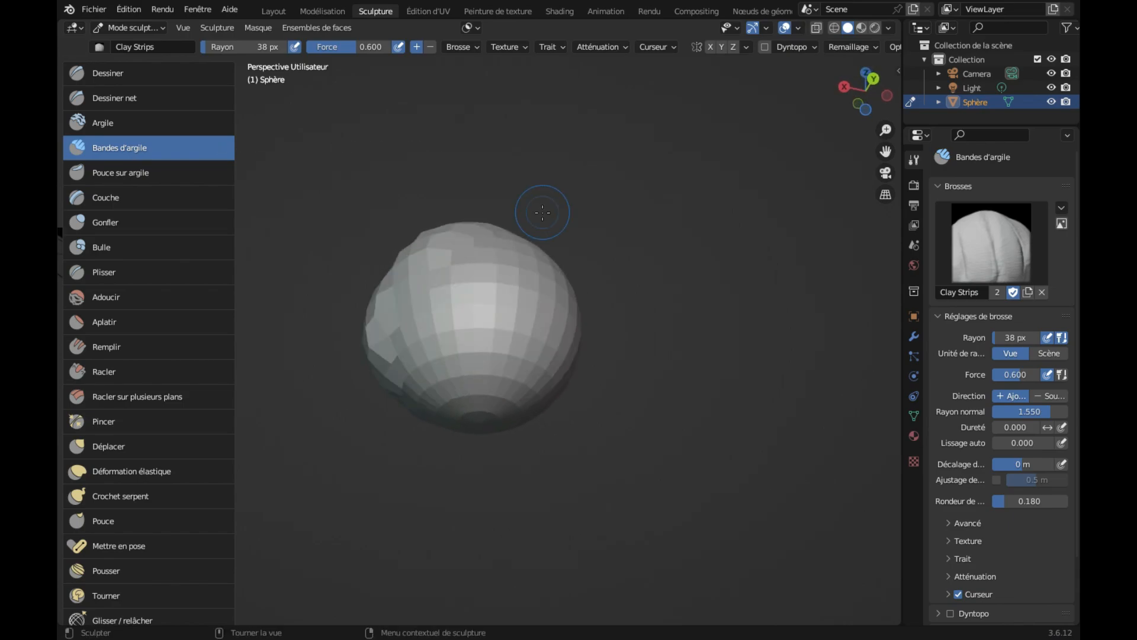
{"action": "scroll", "coordinate": [542, 212], "scroll_direction": "up", "scroll_amount": 5}
{"action": "scroll", "coordinate": [542, 212], "scroll_direction": "left", "scroll_amount": 8}
{"action": "scroll", "coordinate": [542, 212], "scroll_direction": "left", "scroll_amount": 3}
{"action": "scroll", "coordinate": [542, 212], "scroll_direction": "right", "scroll_amount": 10}
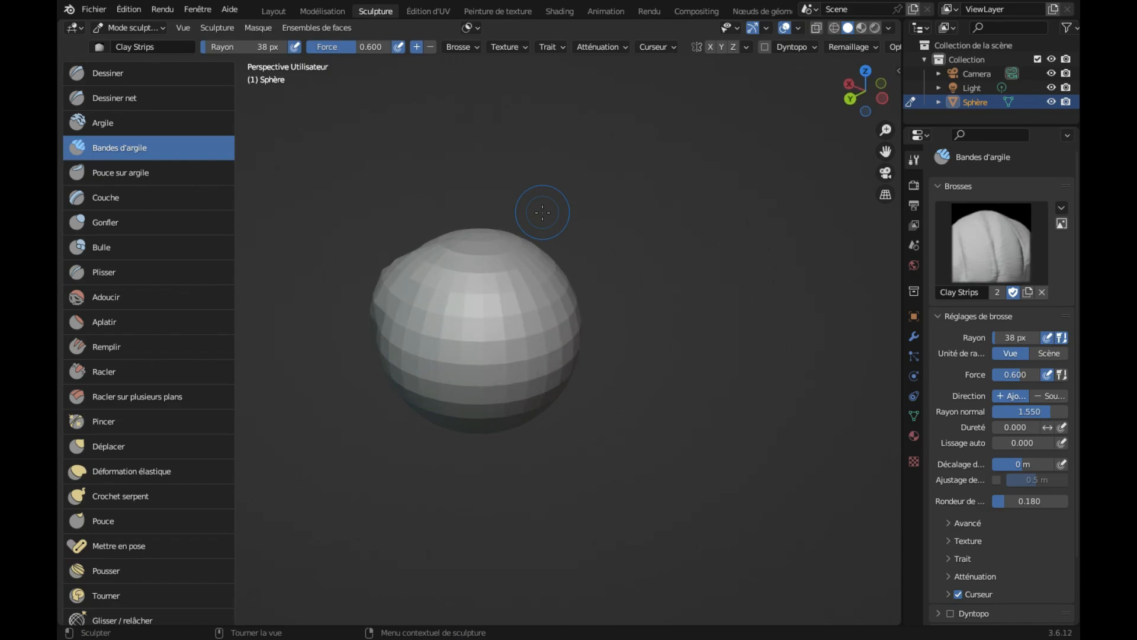
{"action": "scroll", "coordinate": [542, 212], "scroll_direction": "left", "scroll_amount": 10}
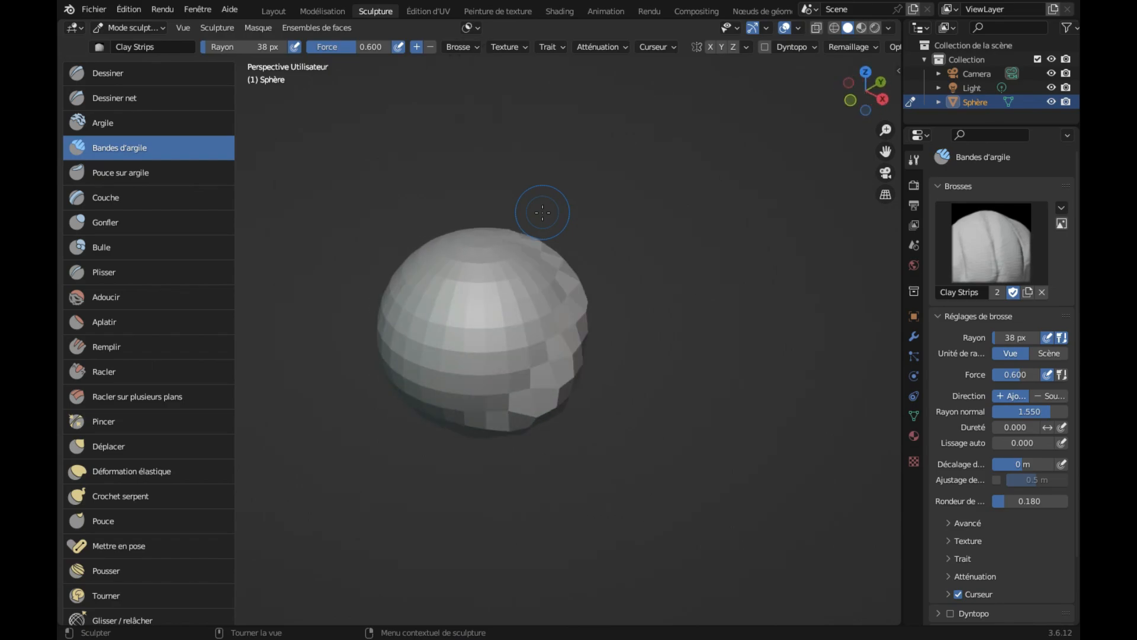
{"action": "scroll", "coordinate": [543, 213], "scroll_direction": "left", "scroll_amount": 6}
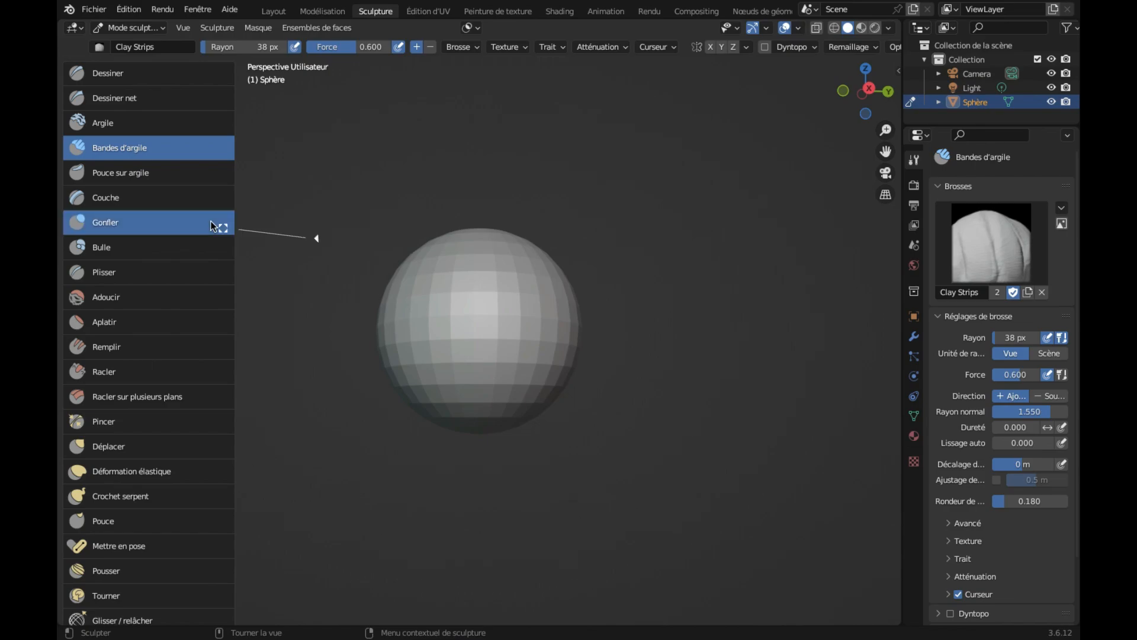
Try the Gonfler brush on several areas of the sphere and undo the inflation.
{"action": "left_click", "coordinate": [118, 223]}
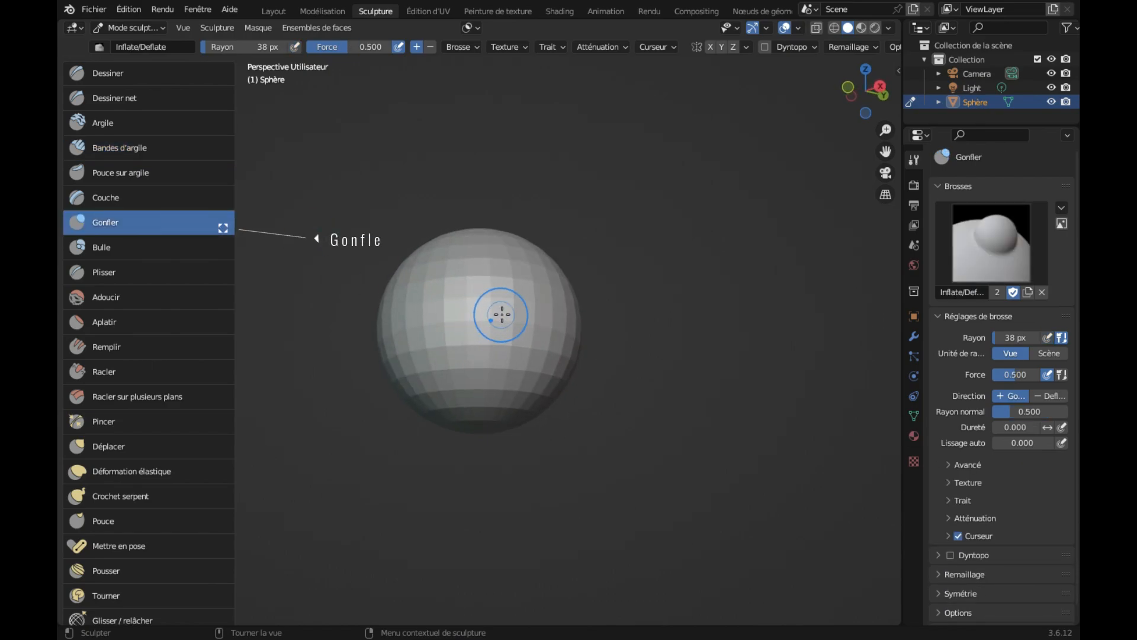
{"action": "middle_click_drag", "start_coordinate": [506, 305], "coordinate": [484, 335]}
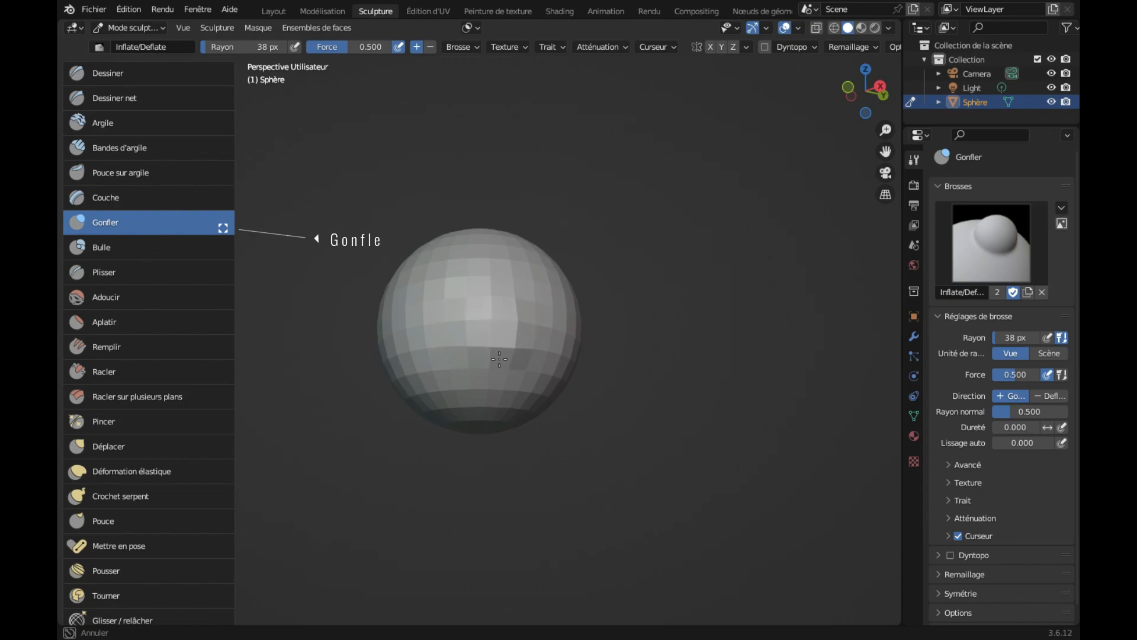
{"action": "middle_click_drag", "start_coordinate": [504, 323], "coordinate": [505, 332]}
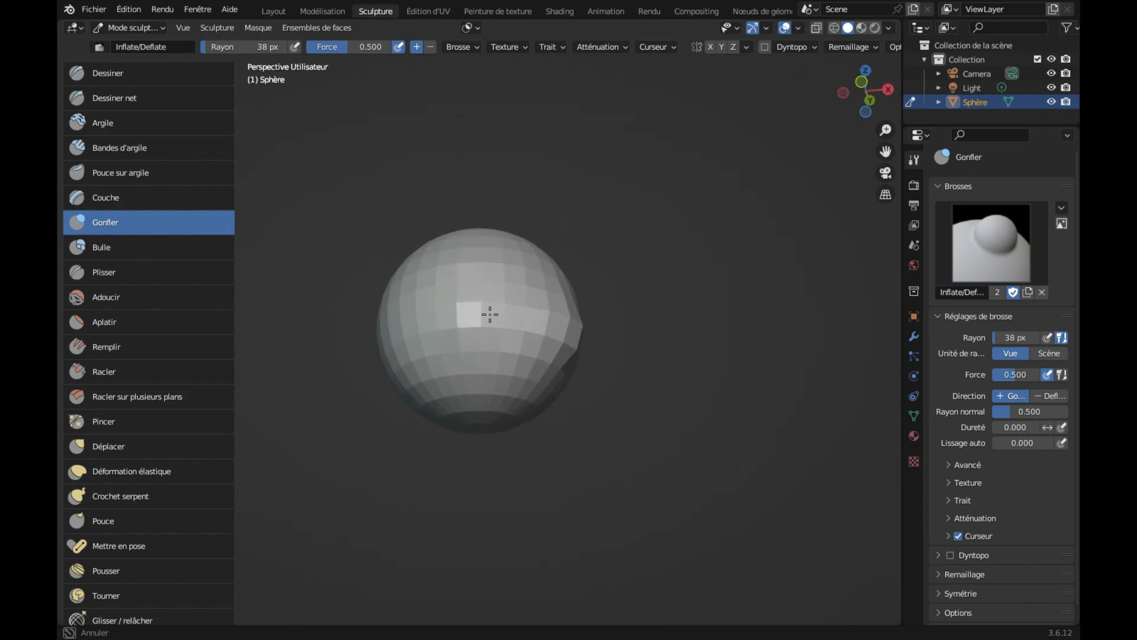
{"action": "middle_click_drag", "start_coordinate": [484, 330], "coordinate": [471, 309]}
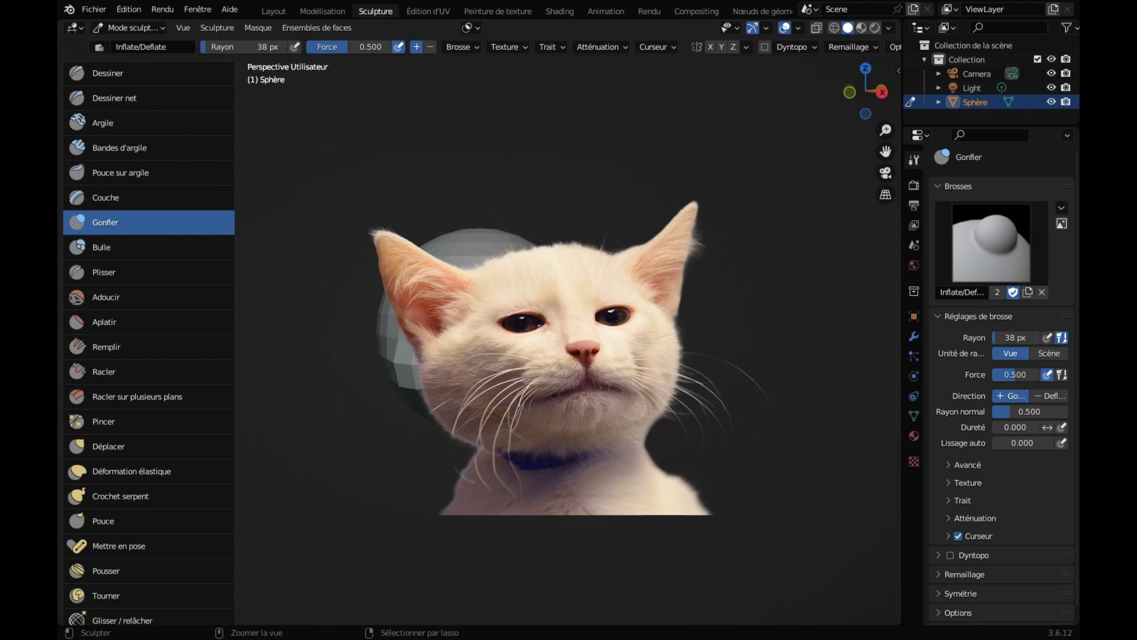
{"action": "key", "text": "ctrl+z"}
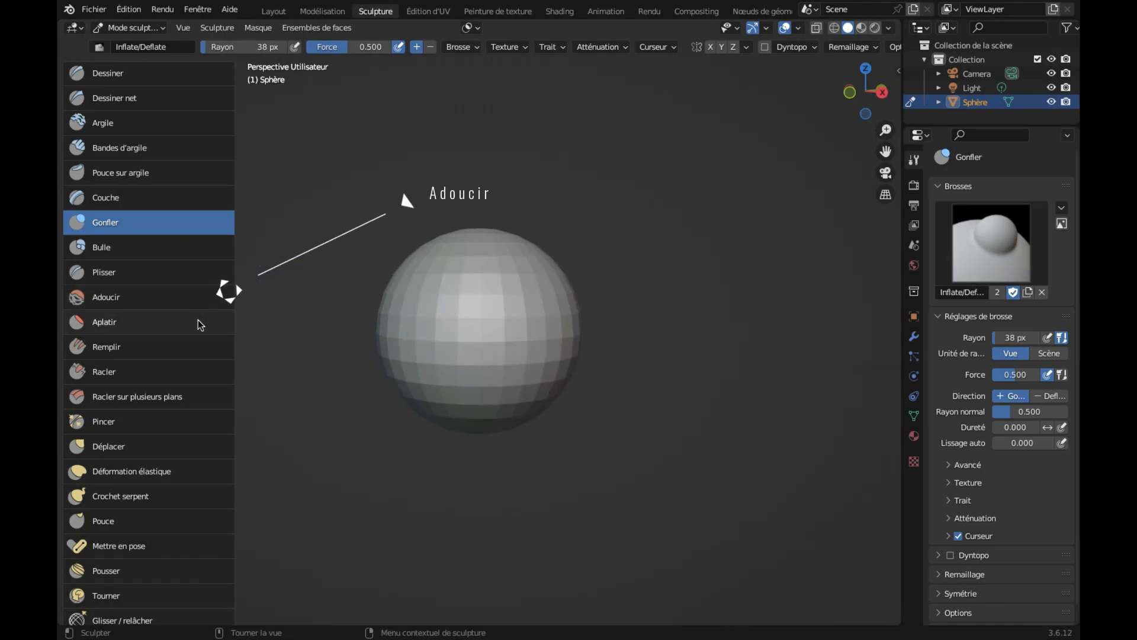
Try smoothing the faces on the front and side of the sphere with the Adoucir brush.
{"action": "left_click", "coordinate": [169, 303]}
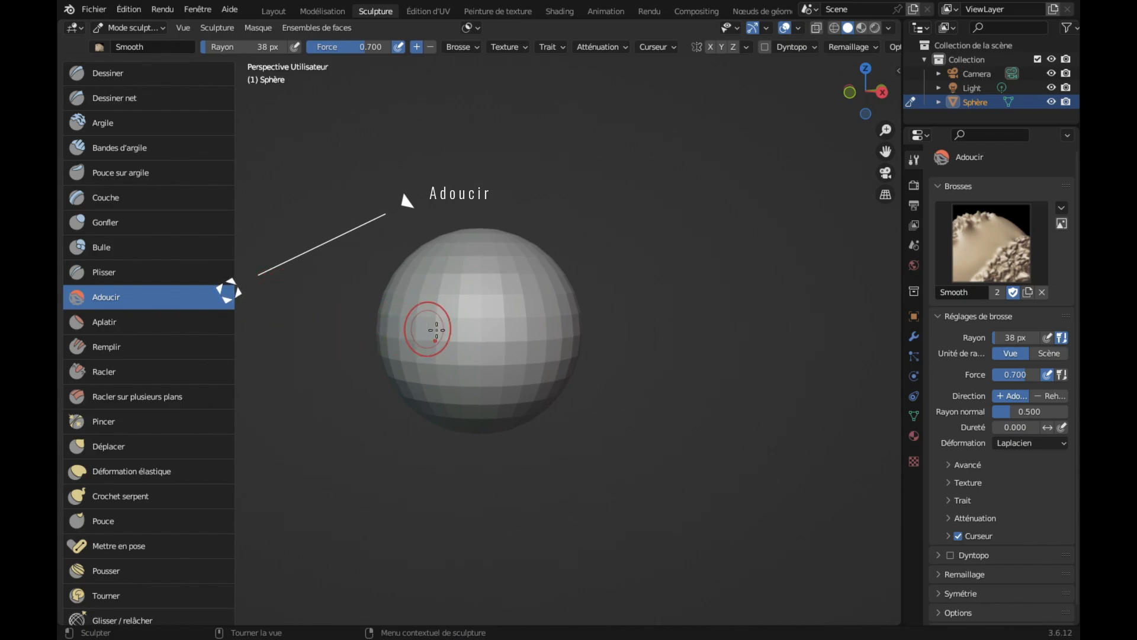
{"action": "mouse_move", "coordinate": [462, 318]}
{"action": "left_mouse_down"}
{"action": "mouse_move", "coordinate": [472, 328]}
{"action": "mouse_move", "coordinate": [440, 314]}
{"action": "left_mouse_up"}
{"action": "middle_click_drag", "start_coordinate": [440, 313], "coordinate": [439, 312]}
{"action": "mouse_move", "coordinate": [428, 298]}
{"action": "left_mouse_down"}
{"action": "mouse_move", "coordinate": [460, 311]}
{"action": "mouse_move", "coordinate": [408, 298]}
{"action": "left_mouse_up"}
{"action": "scroll", "coordinate": [408, 298], "scroll_direction": "left", "scroll_amount": 5}
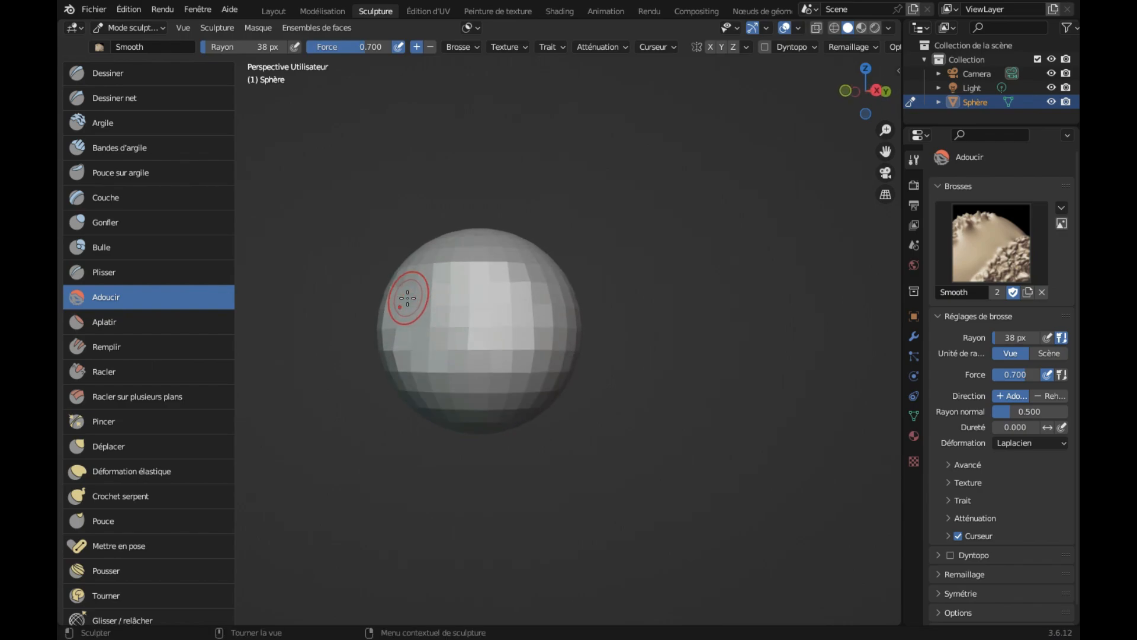
{"action": "scroll", "coordinate": [408, 298], "scroll_direction": "down", "scroll_amount": 1}
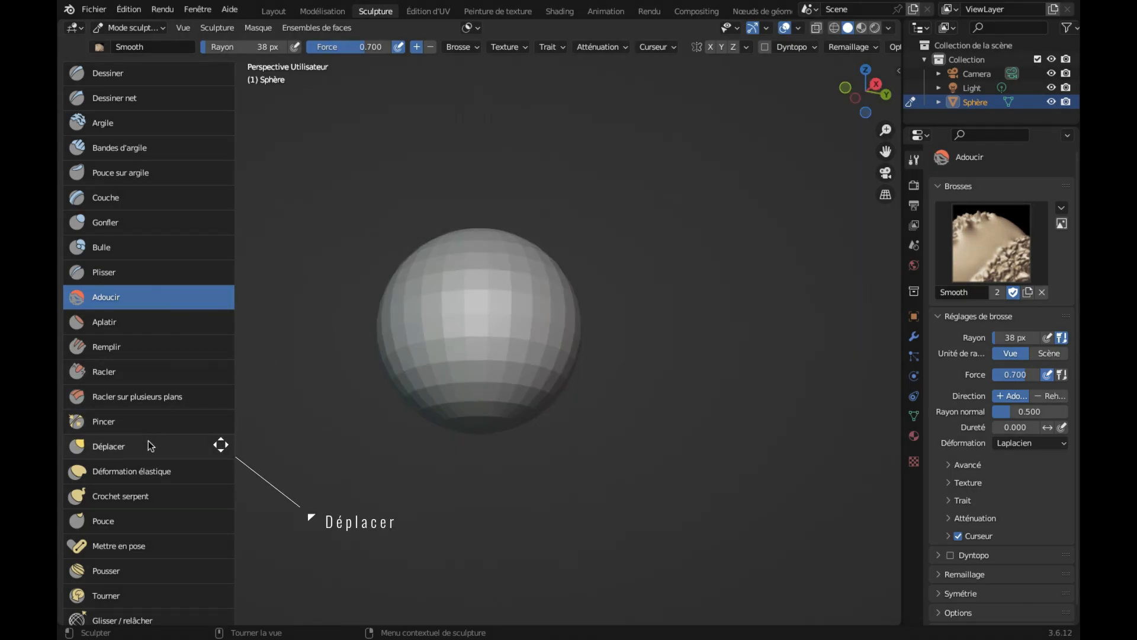
Pull small areas of the sphere's front, side and underside with the Déplacer brush, and undo the last pull.
{"action": "left_click", "coordinate": [151, 446]}
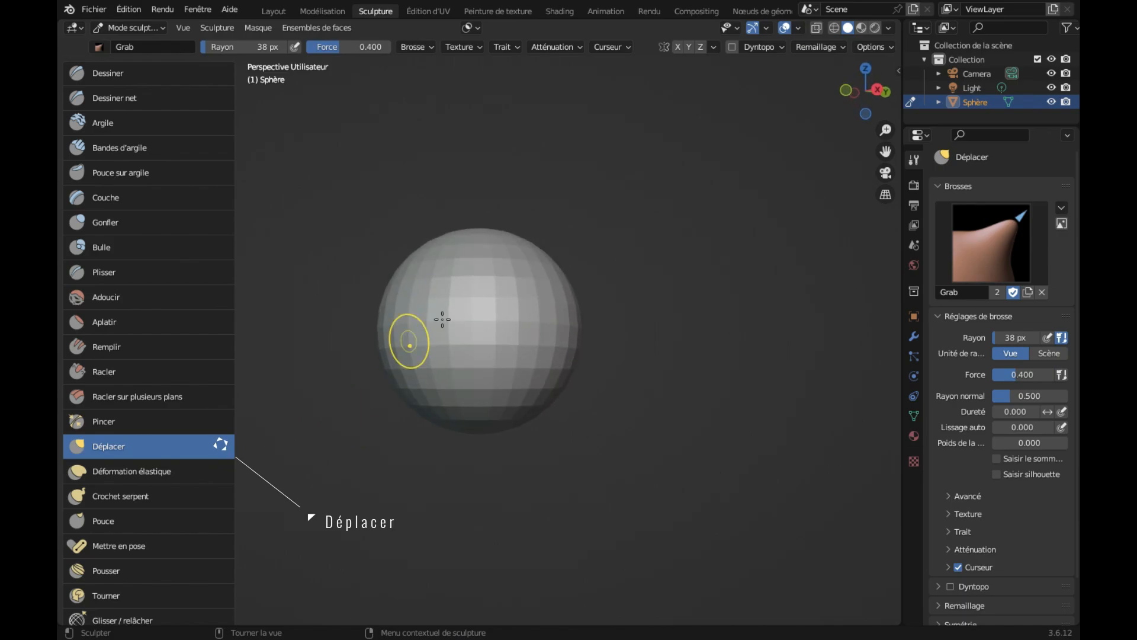
{"action": "left_click_drag", "start_coordinate": [485, 317], "coordinate": [517, 320]}
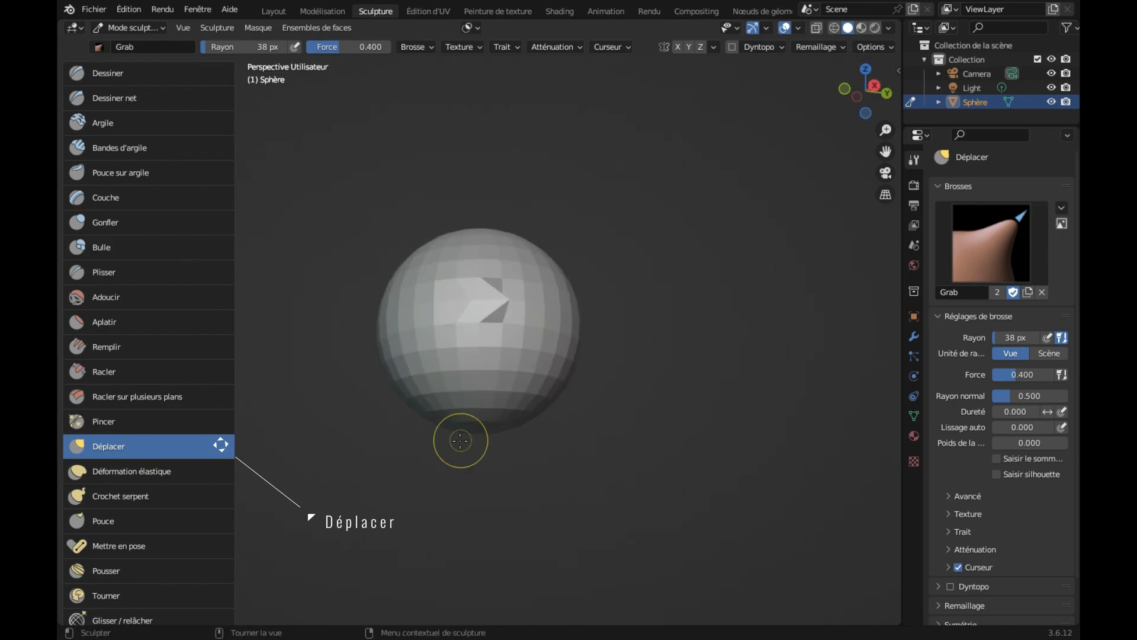
{"action": "scroll", "coordinate": [460, 441], "scroll_direction": "right", "scroll_amount": 10}
{"action": "left_click_drag", "start_coordinate": [435, 355], "coordinate": [344, 373]}
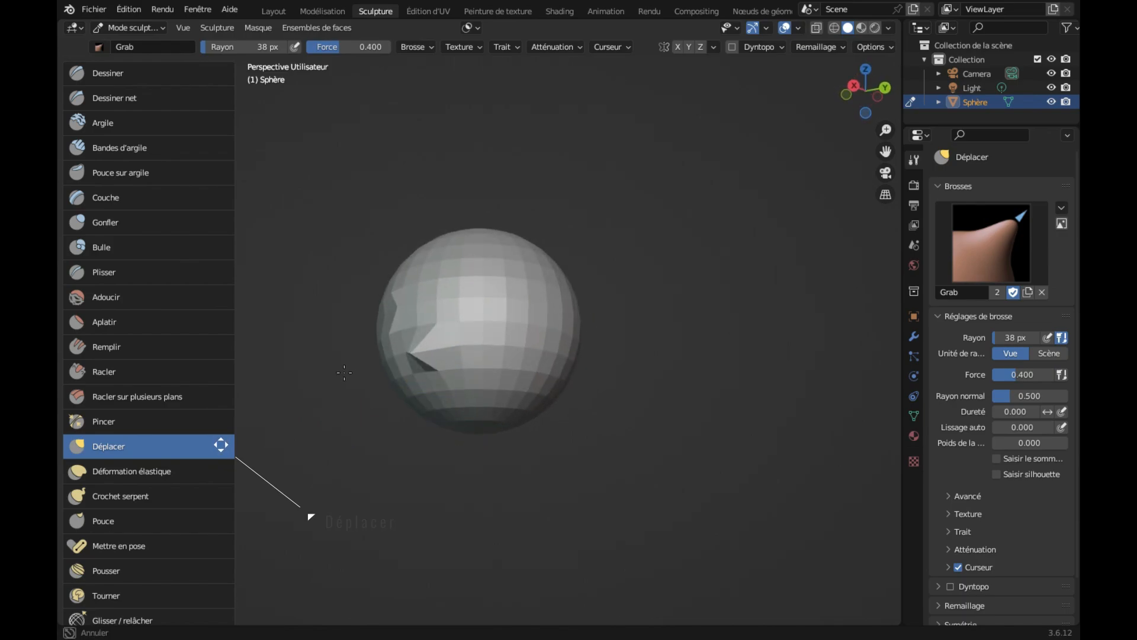
{"action": "scroll", "coordinate": [491, 427], "scroll_direction": "down", "scroll_amount": 10}
{"action": "scroll", "coordinate": [491, 427], "scroll_direction": "left", "scroll_amount": 8}
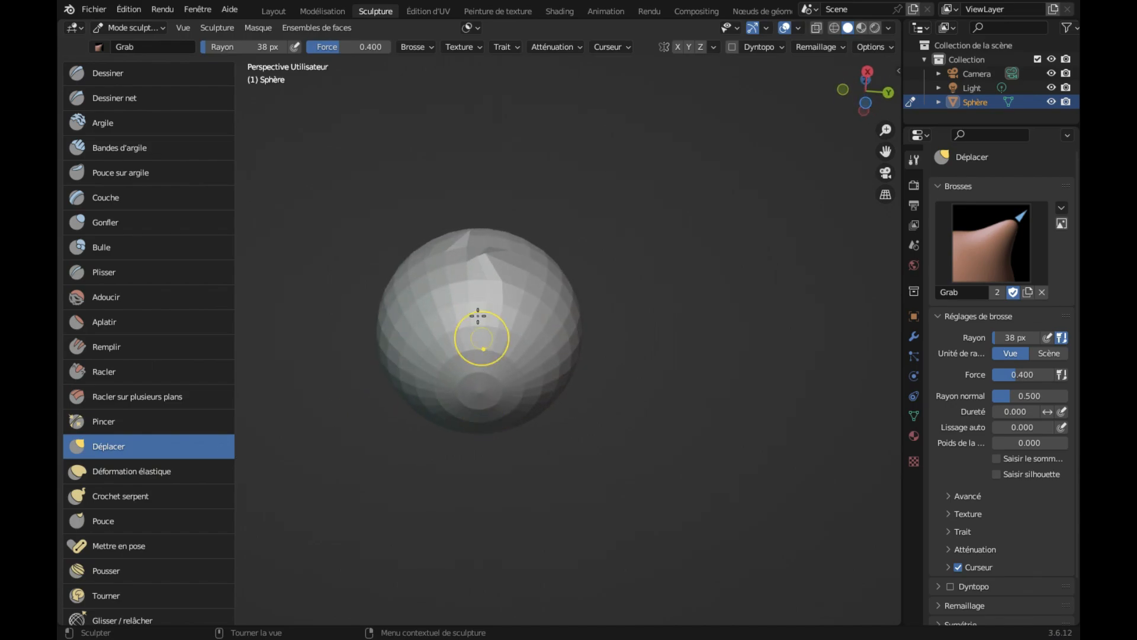
{"action": "left_click_drag", "start_coordinate": [468, 305], "coordinate": [398, 304]}
{"action": "scroll", "coordinate": [443, 397], "scroll_direction": "up", "scroll_amount": 1}
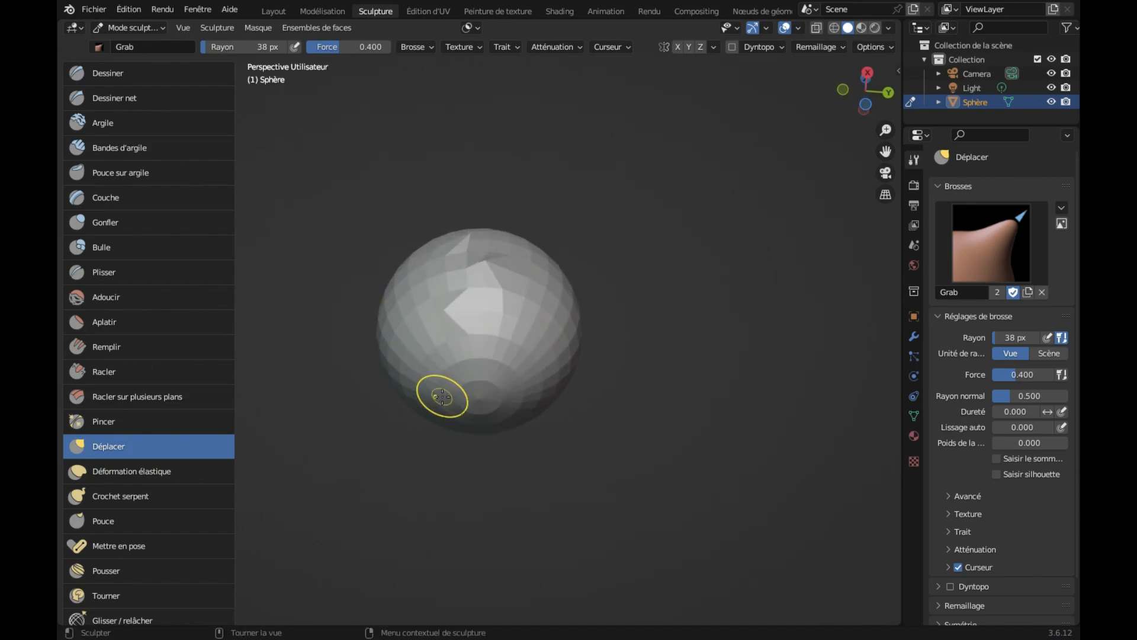
{"action": "scroll", "coordinate": [442, 396], "scroll_direction": "up", "scroll_amount": 6}
{"action": "key", "text": "ctrl+z"}
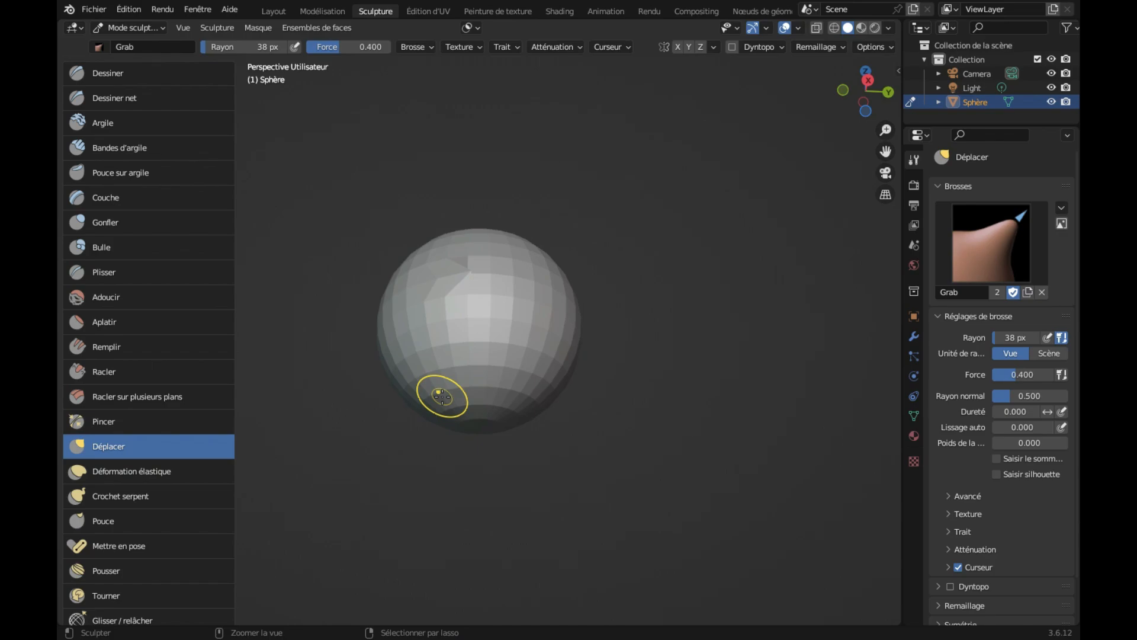
{"action": "key", "text": "shift+s"}
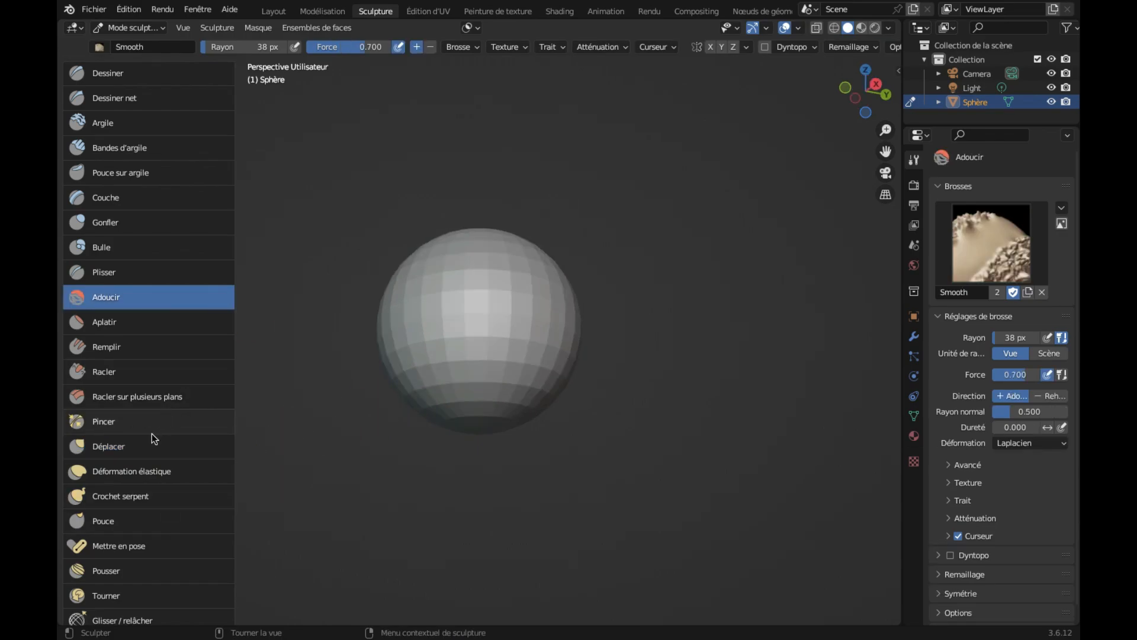
Select the Déplacer brush again and drag parts of the plain sphere's surface sideways from several viewing angles.
{"action": "left_click", "coordinate": [149, 445]}
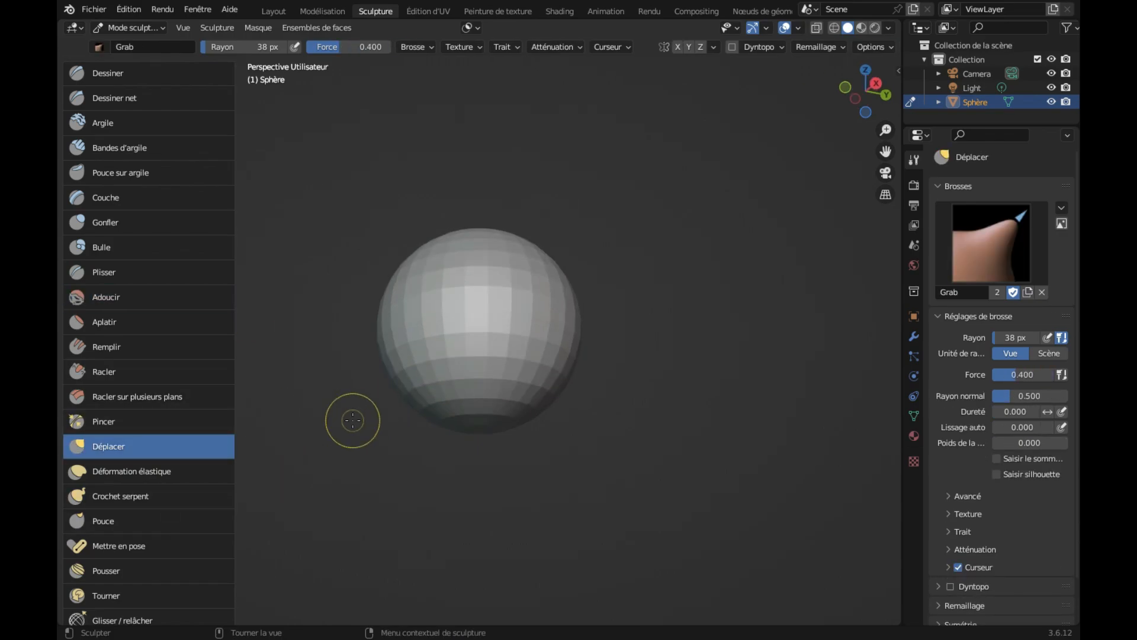
{"action": "left_click_drag", "start_coordinate": [482, 317], "coordinate": [524, 321]}
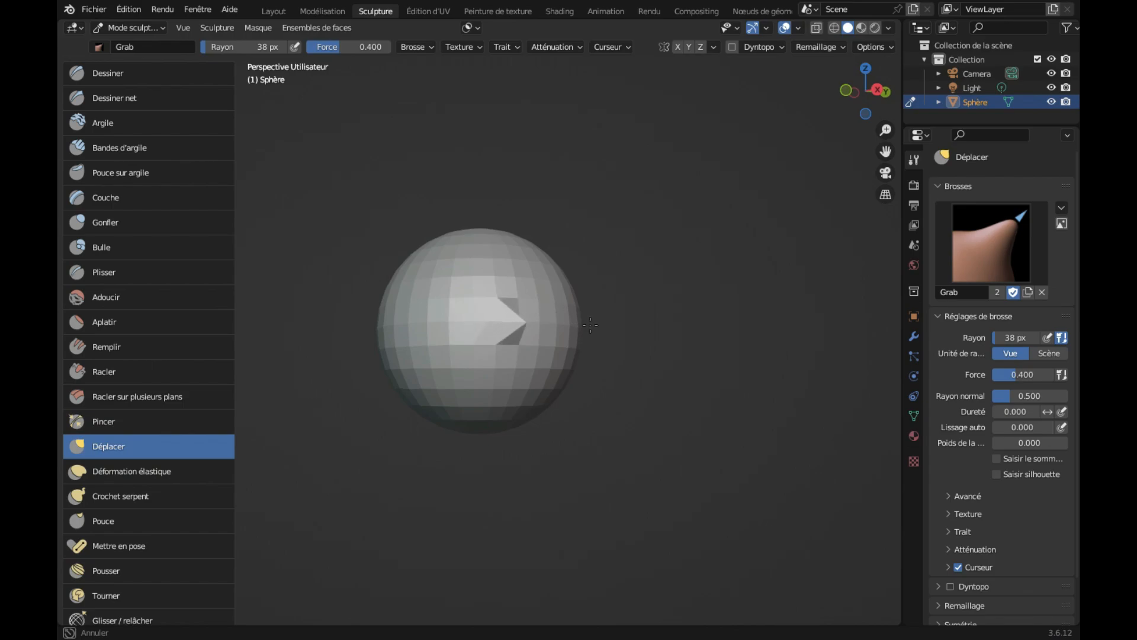
{"action": "middle_click_drag", "start_coordinate": [460, 440], "coordinate": [367, 364]}
{"action": "middle_click_drag", "start_coordinate": [493, 427], "coordinate": [494, 427]}
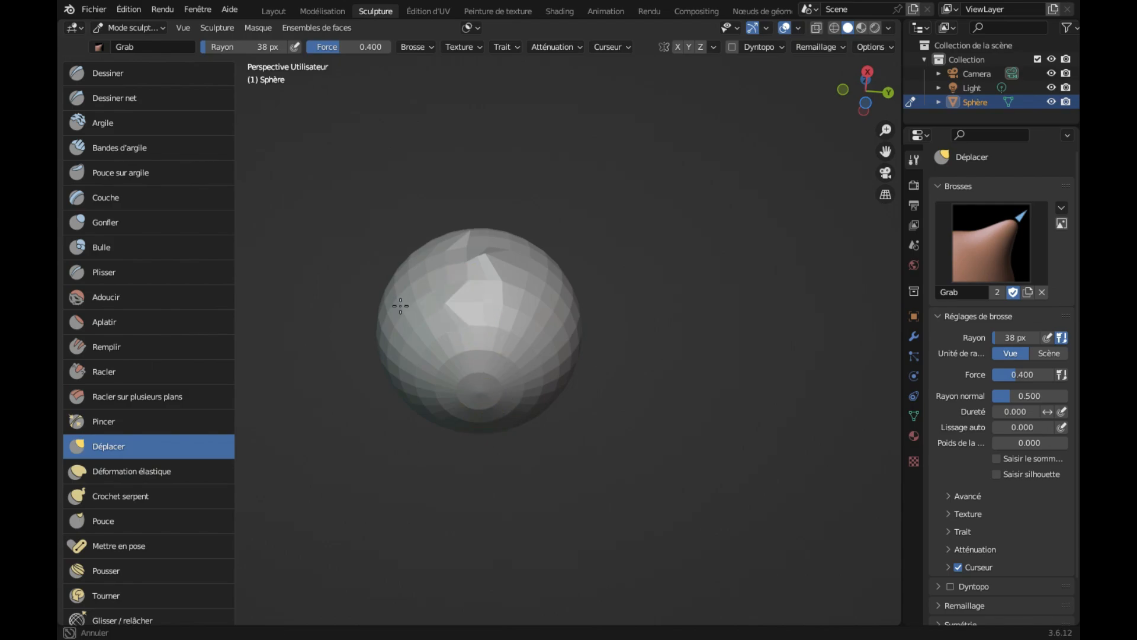
{"action": "middle_click_drag", "start_coordinate": [439, 393], "coordinate": [442, 396]}
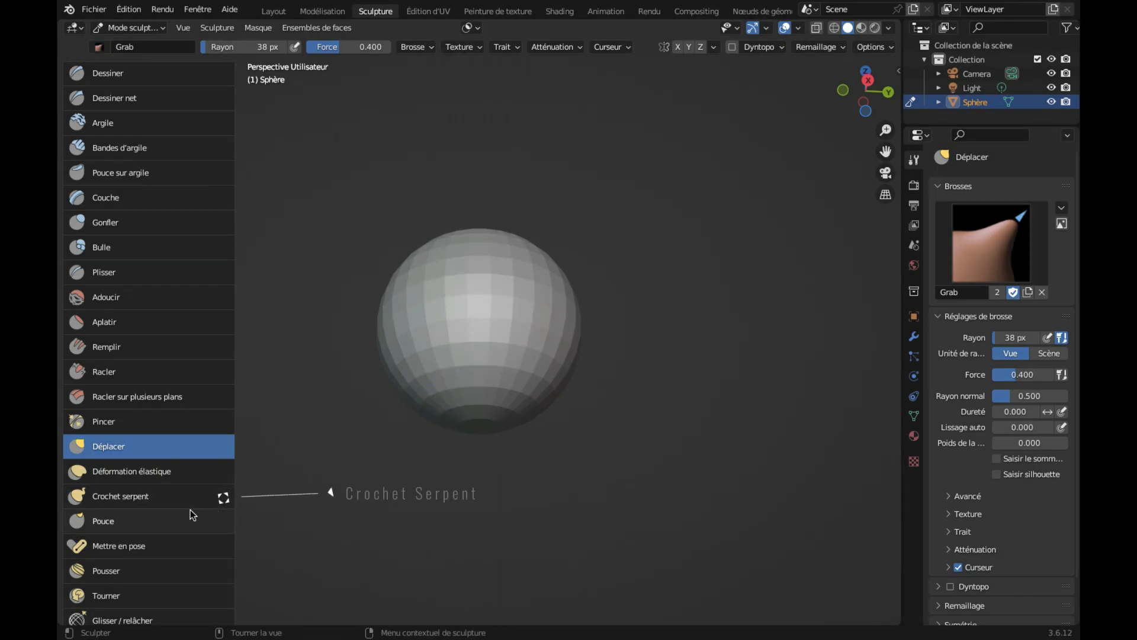
Try the Crochet serpent brush by pulling spikes outward from several areas of the sphere.
{"action": "left_click", "coordinate": [156, 495]}
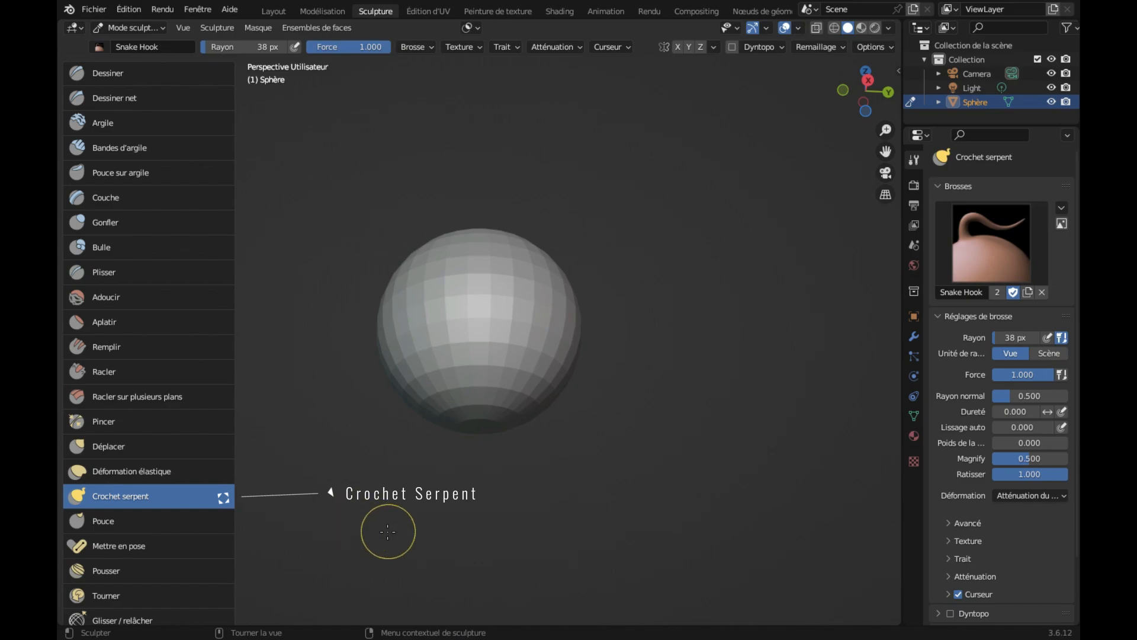
{"action": "left_click_drag", "start_coordinate": [533, 334], "coordinate": [601, 318]}
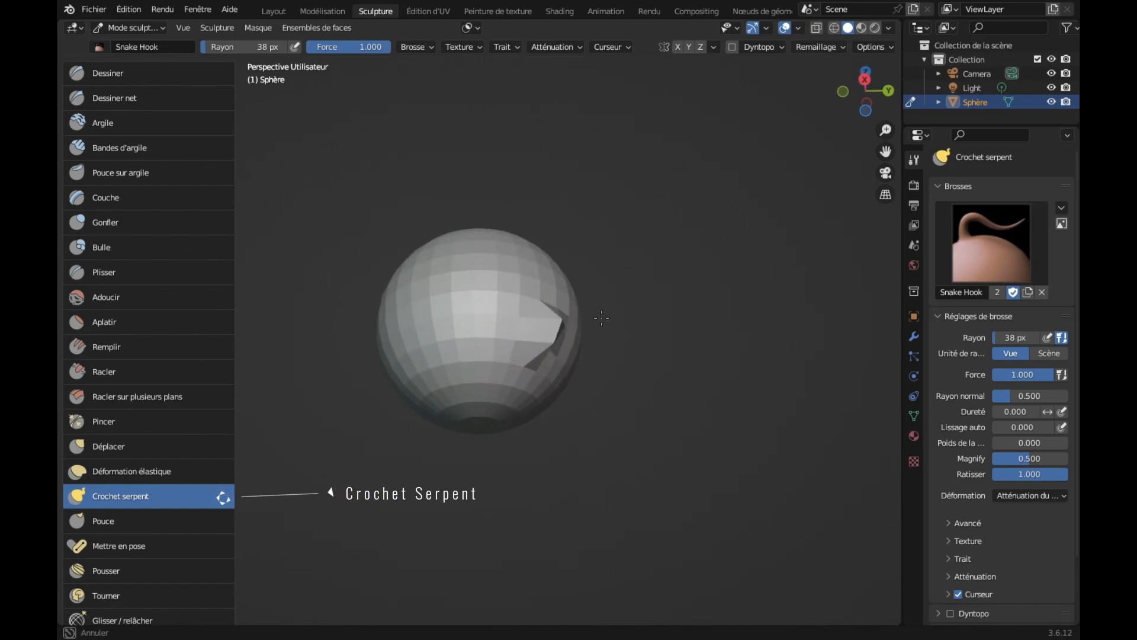
{"action": "middle_click_drag", "start_coordinate": [520, 408], "coordinate": [520, 410]}
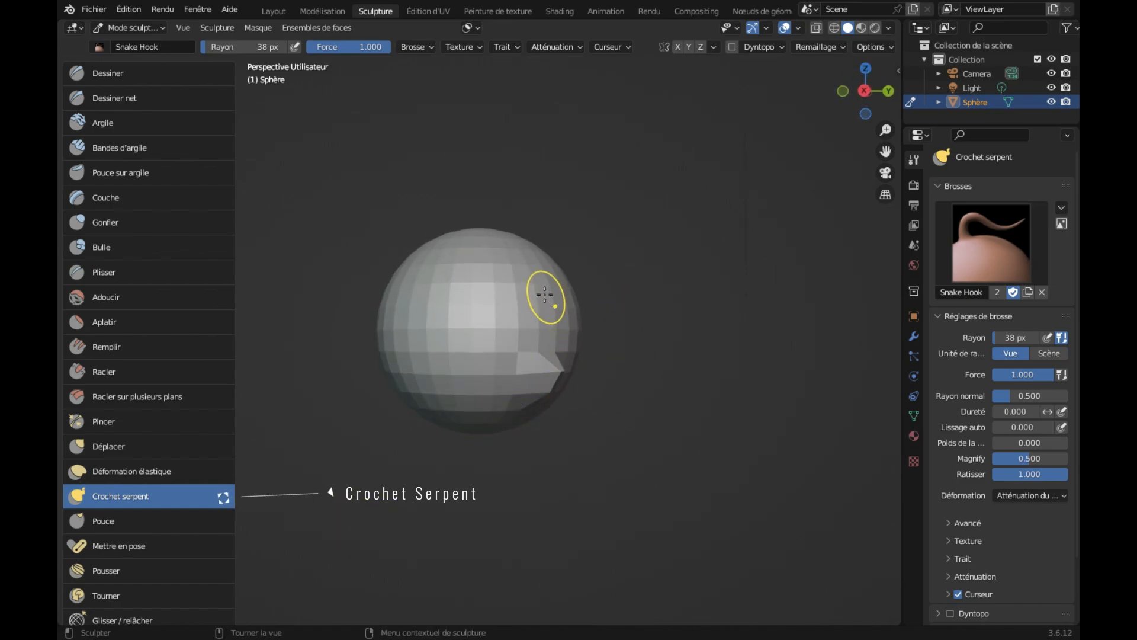
{"action": "left_click_drag", "start_coordinate": [544, 294], "coordinate": [636, 194]}
{"action": "middle_click_drag", "start_coordinate": [432, 406], "coordinate": [426, 419]}
{"action": "left_click_drag", "start_coordinate": [431, 351], "coordinate": [370, 378]}
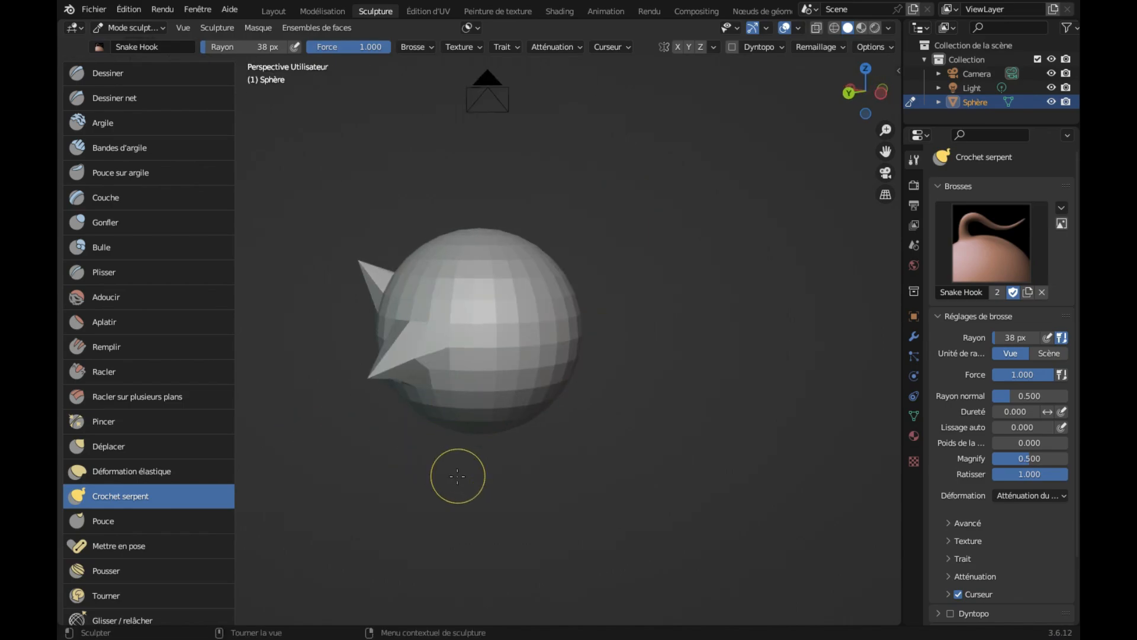
{"action": "middle_click_drag", "start_coordinate": [457, 476], "coordinate": [457, 476]}
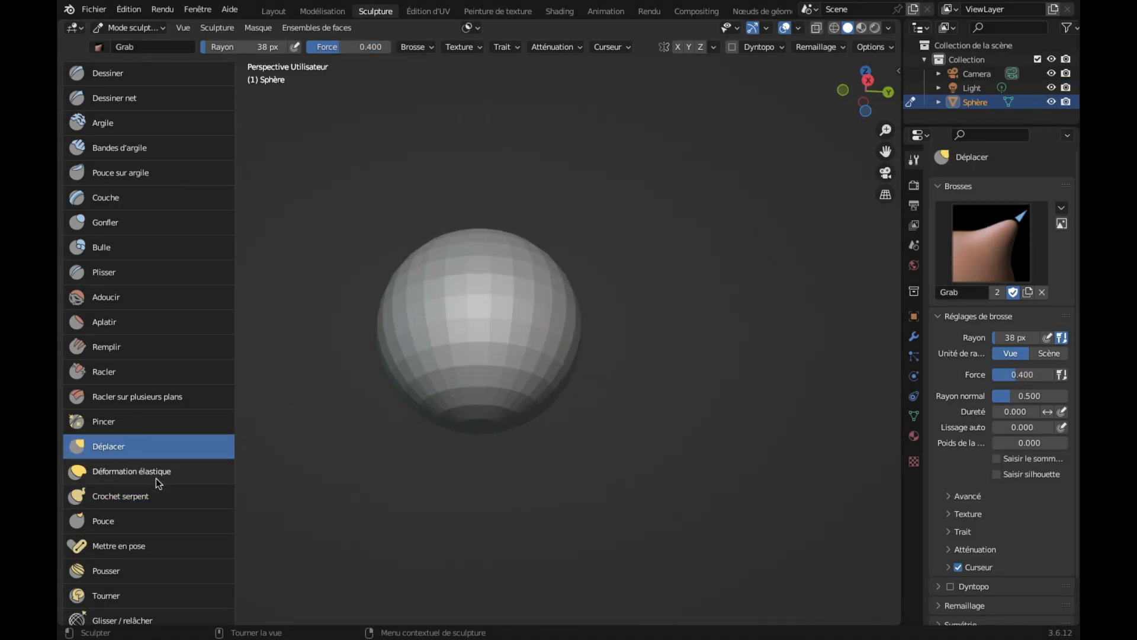
Select the Crochet serpent brush again, pull three spikes out of the sphere from different sides, and undo the pulls.
{"action": "left_click", "coordinate": [156, 495]}
{"action": "scroll", "coordinate": [388, 531], "scroll_direction": "down", "scroll_amount": 3}
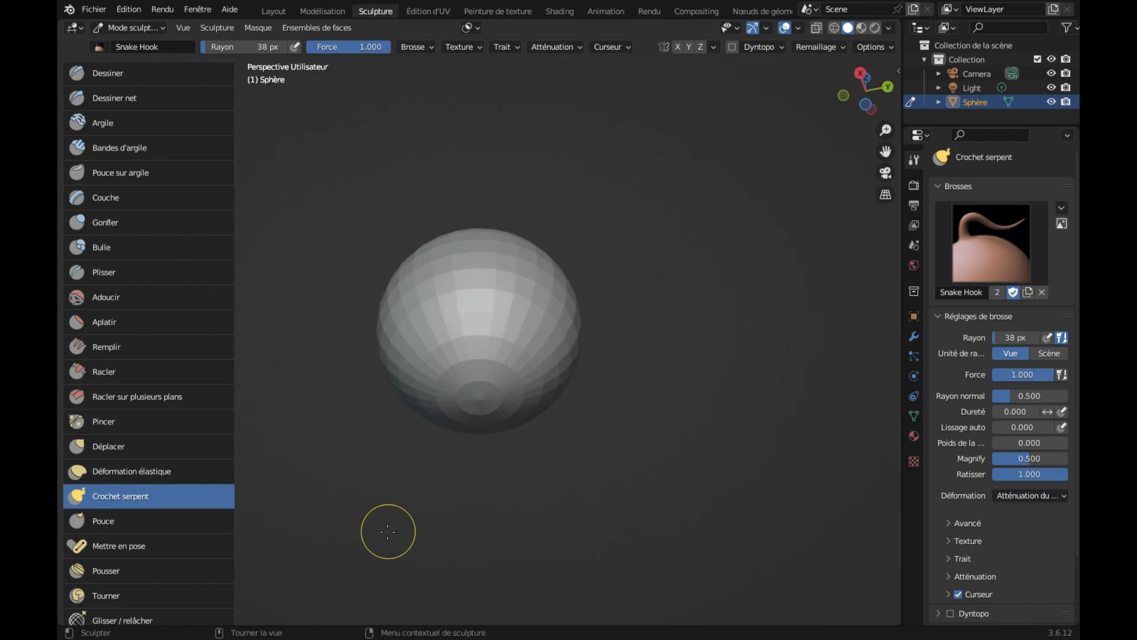
{"action": "scroll", "coordinate": [388, 531], "scroll_direction": "up", "scroll_amount": 3}
{"action": "left_click_drag", "start_coordinate": [531, 334], "coordinate": [608, 314]}
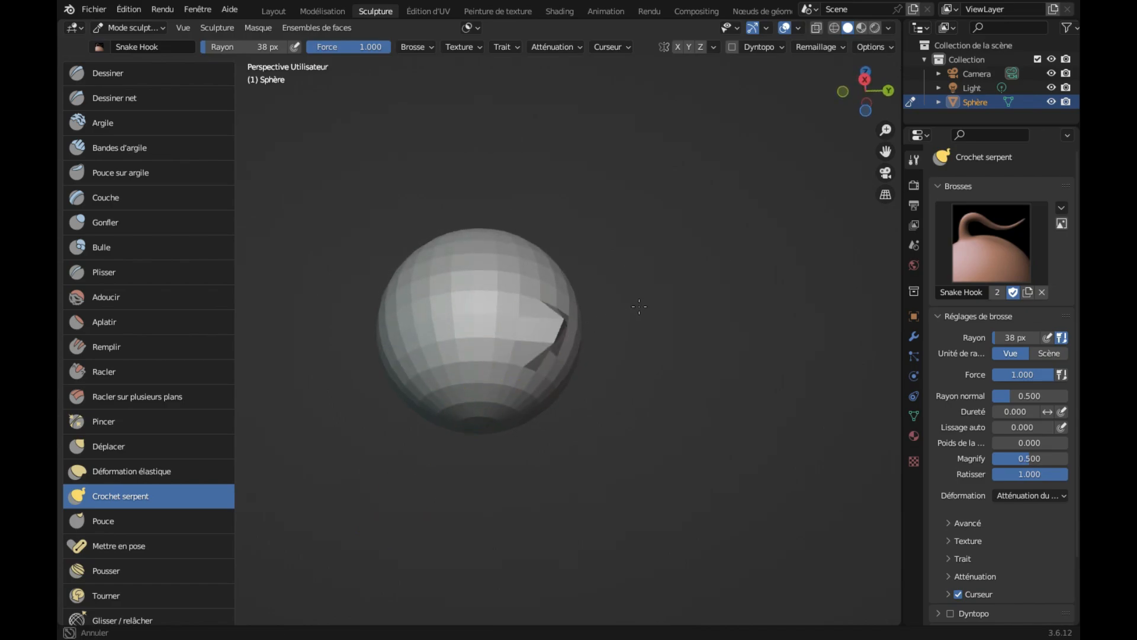
{"action": "scroll", "coordinate": [521, 409], "scroll_direction": "up", "scroll_amount": 3}
{"action": "left_click_drag", "start_coordinate": [544, 294], "coordinate": [614, 220]}
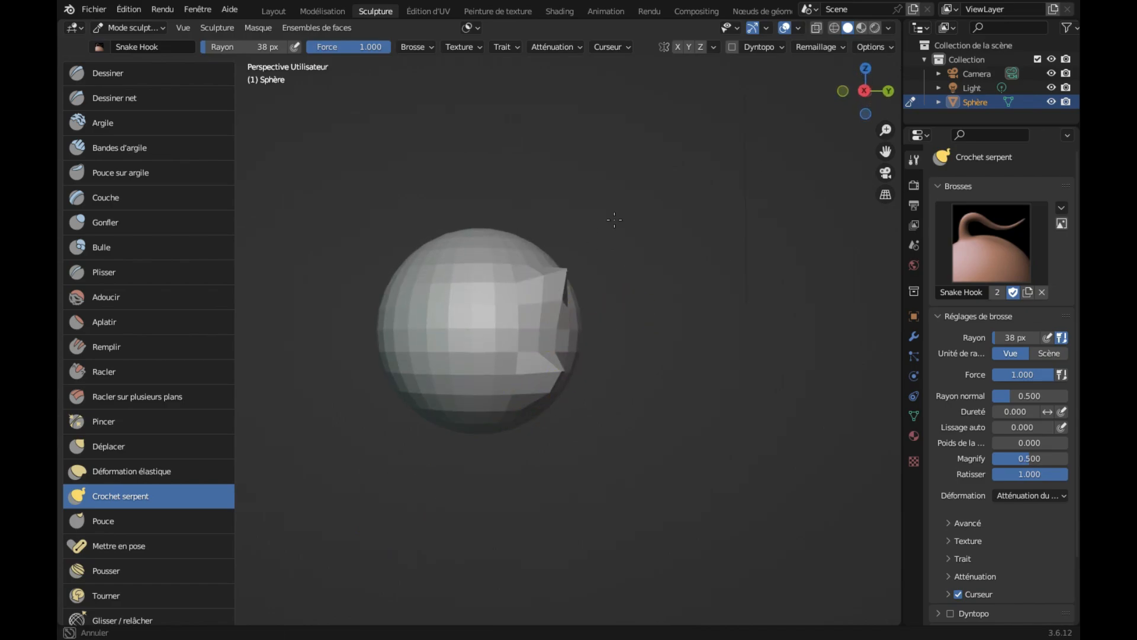
{"action": "middle_click_drag", "start_coordinate": [432, 401], "coordinate": [427, 399]}
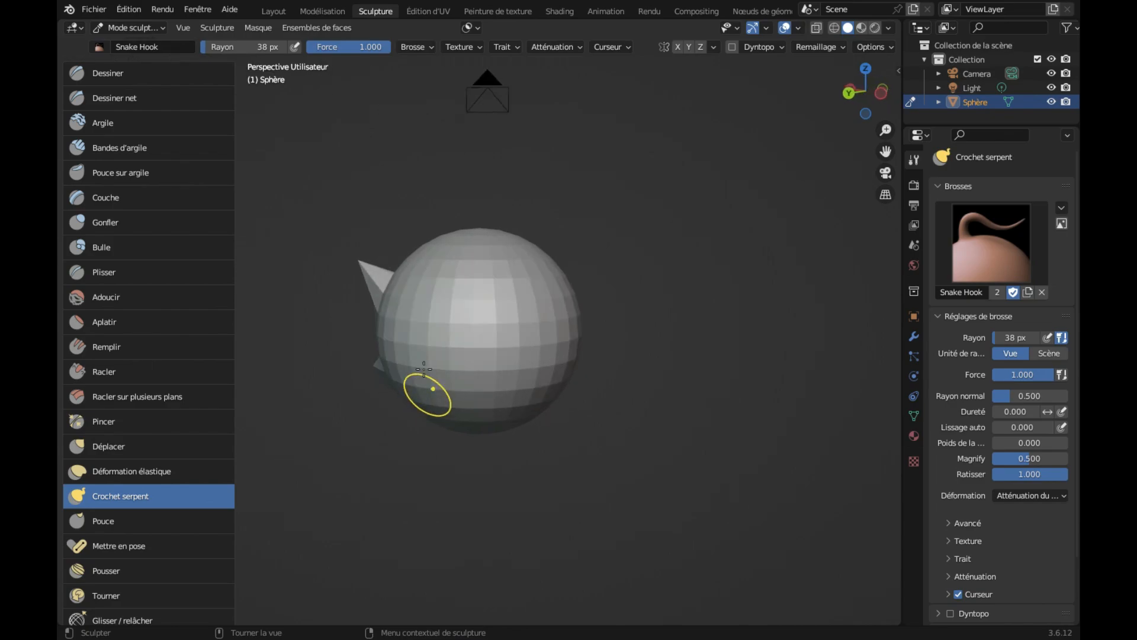
{"action": "left_click_drag", "start_coordinate": [406, 357], "coordinate": [372, 379]}
{"action": "scroll", "coordinate": [457, 476], "scroll_direction": "left", "scroll_amount": 5}
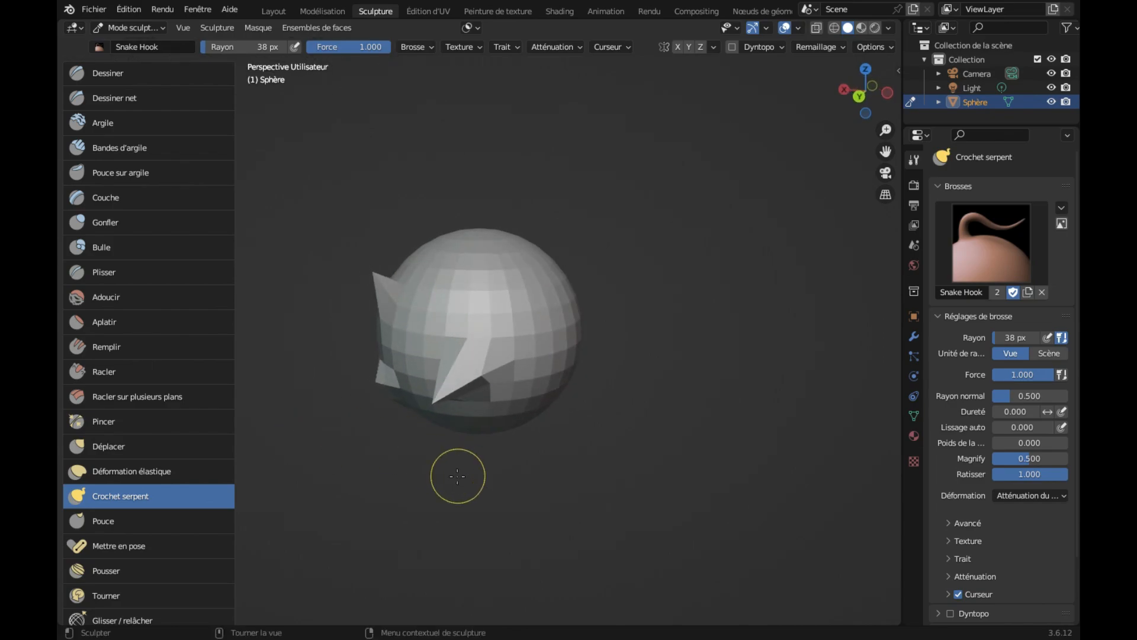
{"action": "scroll", "coordinate": [457, 476], "scroll_direction": "left", "scroll_amount": 2}
{"action": "key", "text": "ctrl+z"}
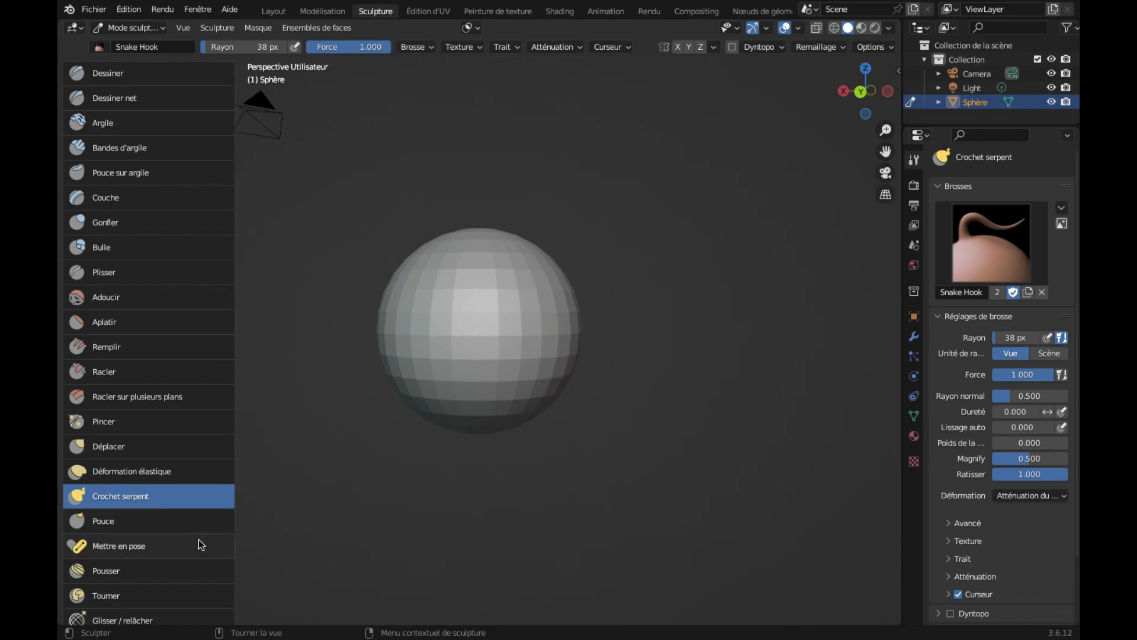
Paint a mask patch on the sphere with the Masquer brush and drag the surface beside it with the Déplacer brush.
{"action": "scroll", "coordinate": [198, 539], "scroll_direction": "down", "scroll_amount": 3}
{"action": "scroll", "coordinate": [198, 539], "scroll_direction": "down", "scroll_amount": 7}
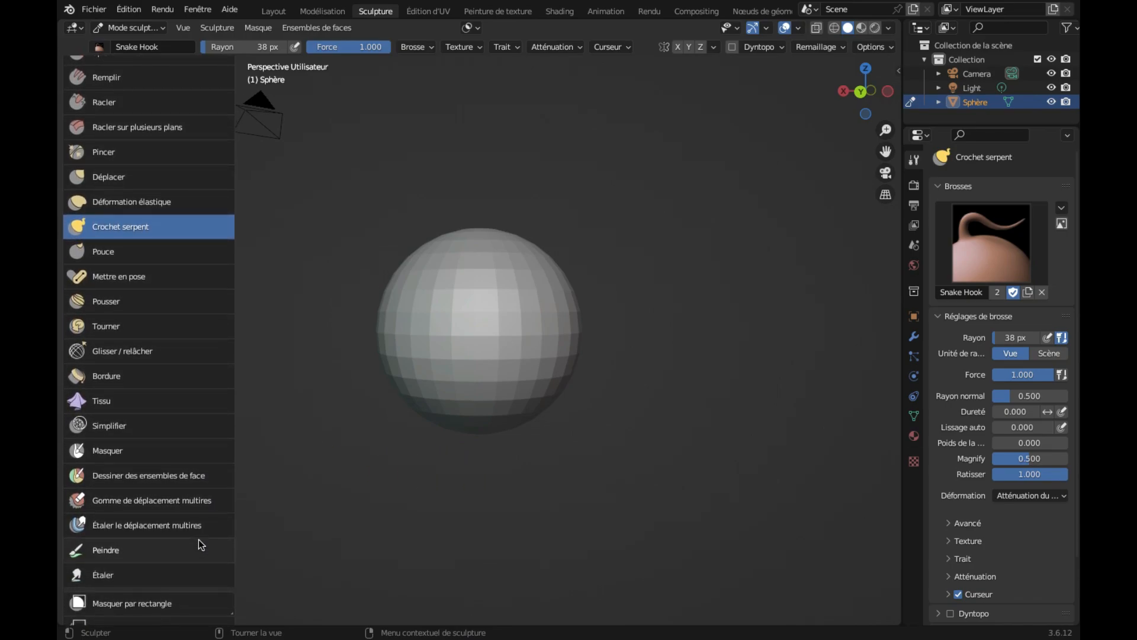
{"action": "left_click", "coordinate": [180, 446]}
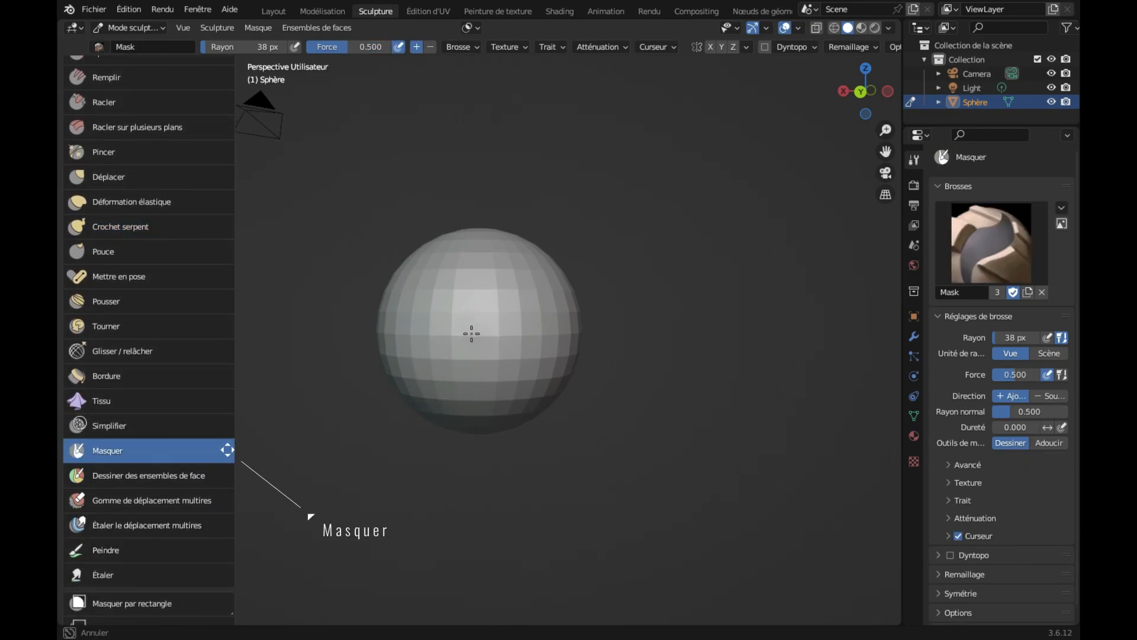
{"action": "mouse_move", "coordinate": [465, 333]}
{"action": "left_mouse_down"}
{"action": "mouse_move", "coordinate": [495, 332]}
{"action": "mouse_move", "coordinate": [461, 322]}
{"action": "left_mouse_up"}
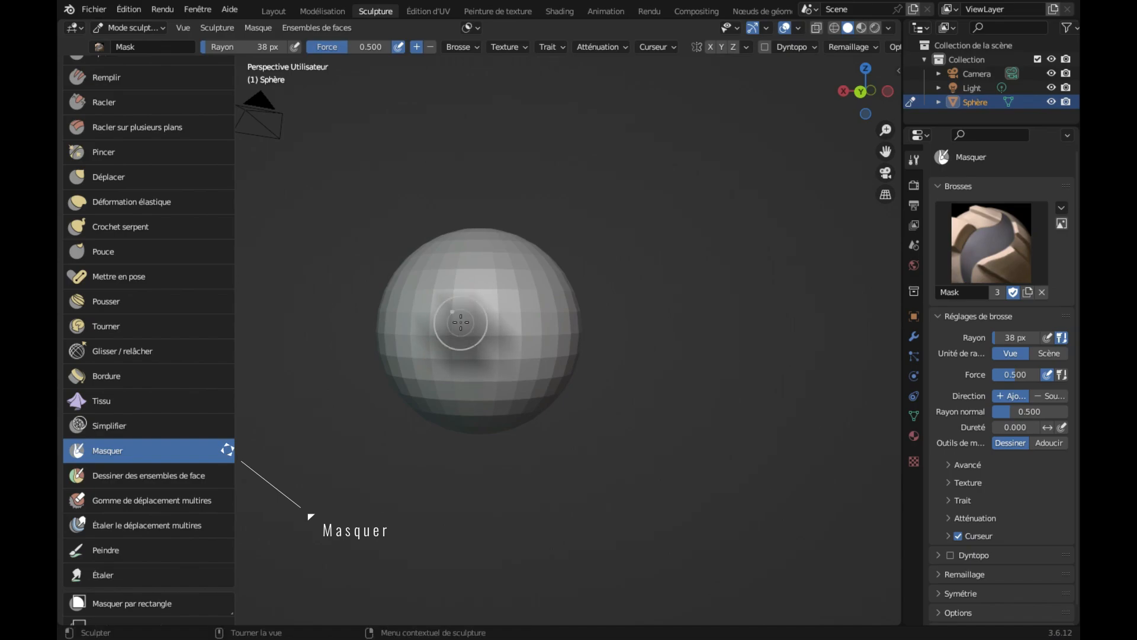
{"action": "left_click", "coordinate": [117, 179]}
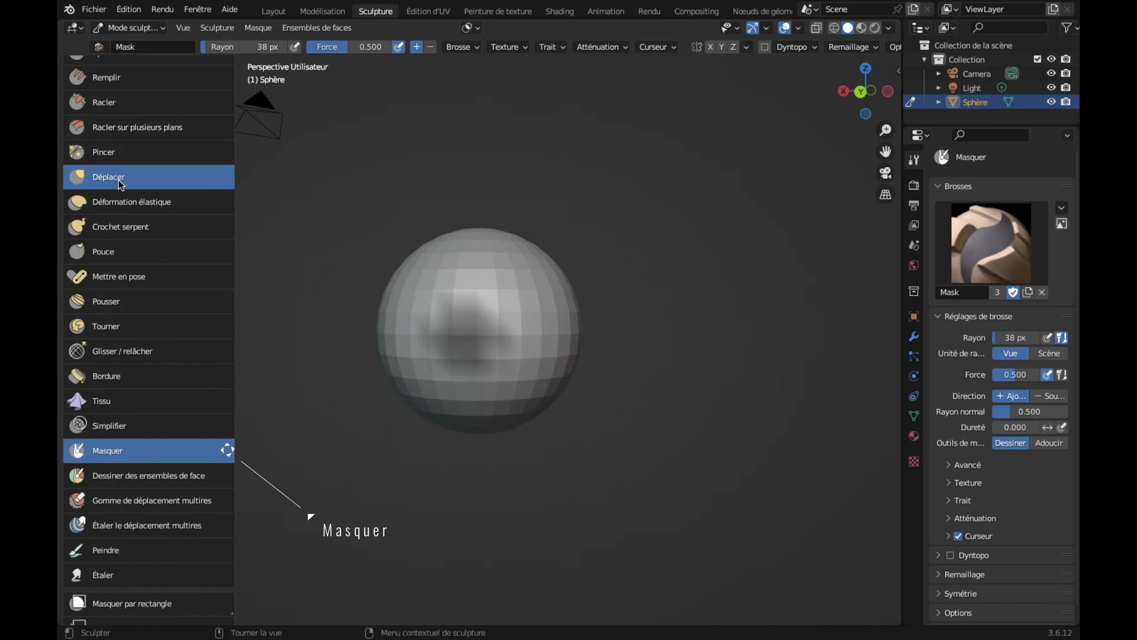
{"action": "left_click_drag", "start_coordinate": [507, 311], "coordinate": [577, 225]}
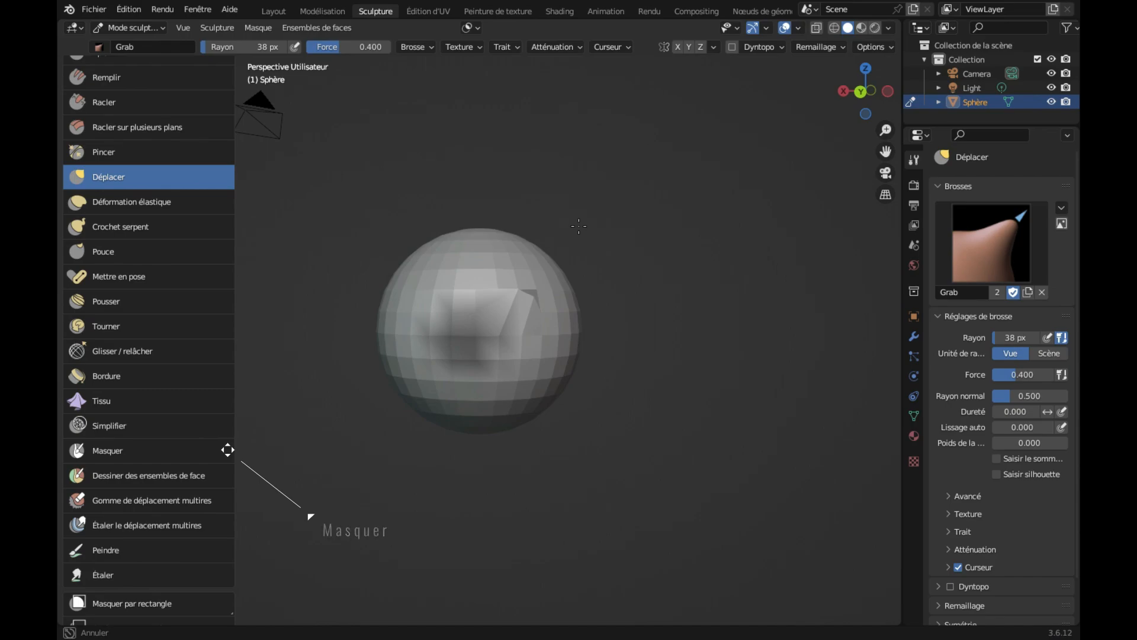
Try the Dessiner brush in subtract mode across the masked patch and the surrounding surface, and undo the mask and strokes.
{"action": "scroll", "coordinate": [157, 154], "scroll_direction": "up", "scroll_amount": 2}
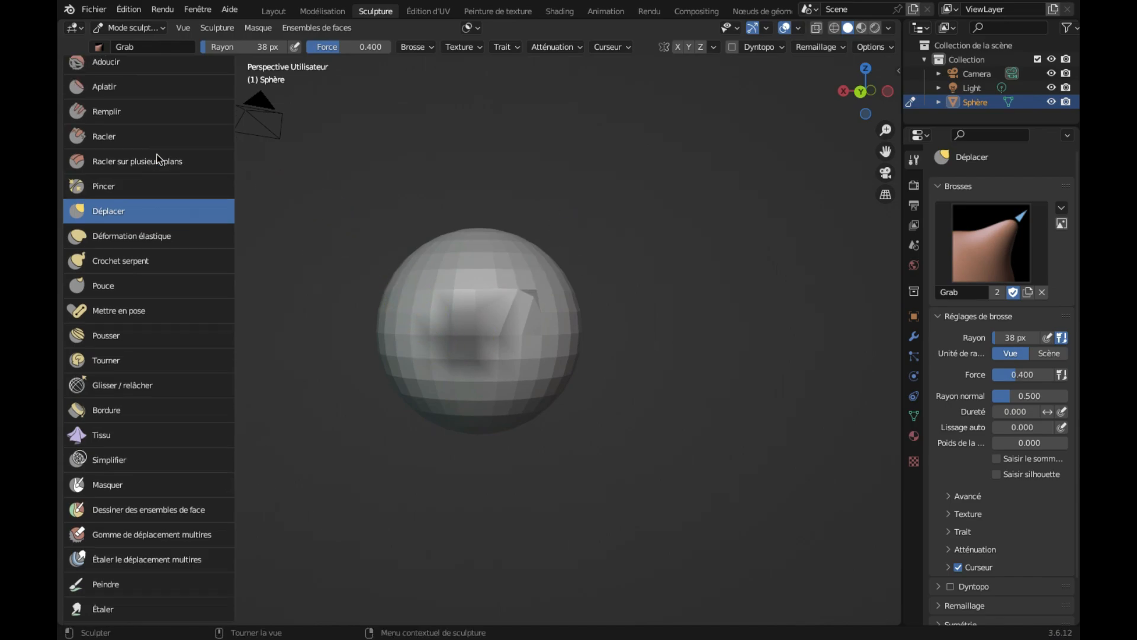
{"action": "scroll", "coordinate": [157, 148], "scroll_direction": "up", "scroll_amount": 5}
{"action": "left_click", "coordinate": [141, 75]}
{"action": "left_click_drag", "start_coordinate": [430, 299], "coordinate": [532, 408]}
{"action": "middle_click_drag", "start_coordinate": [531, 408], "coordinate": [531, 408]}
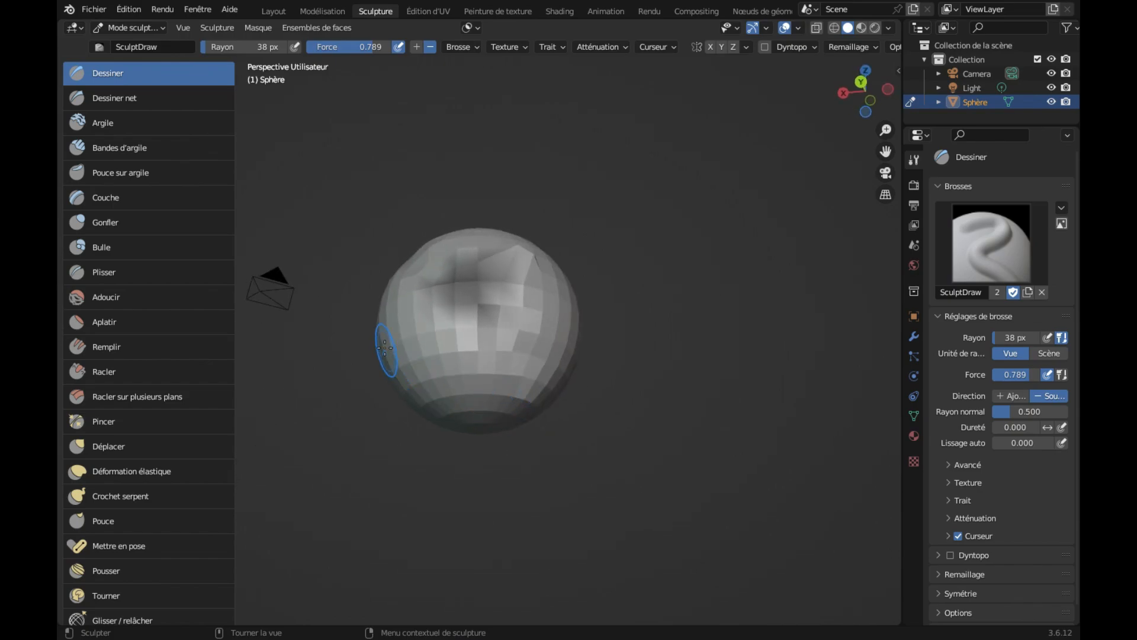
{"action": "mouse_move", "coordinate": [385, 348]}
{"action": "left_mouse_down"}
{"action": "mouse_move", "coordinate": [387, 332]}
{"action": "mouse_move", "coordinate": [515, 262]}
{"action": "left_mouse_up"}
{"action": "left_click_drag", "start_coordinate": [549, 229], "coordinate": [580, 220]}
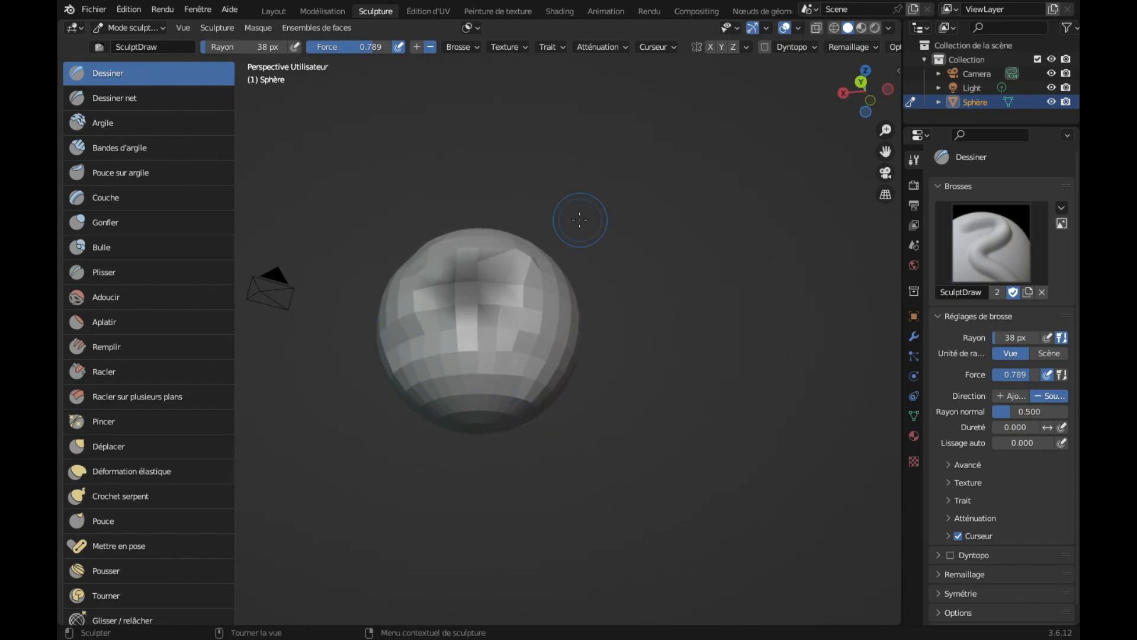
{"action": "middle_click_drag", "start_coordinate": [580, 220], "coordinate": [580, 220]}
{"action": "key", "text": "ctrl+z"}
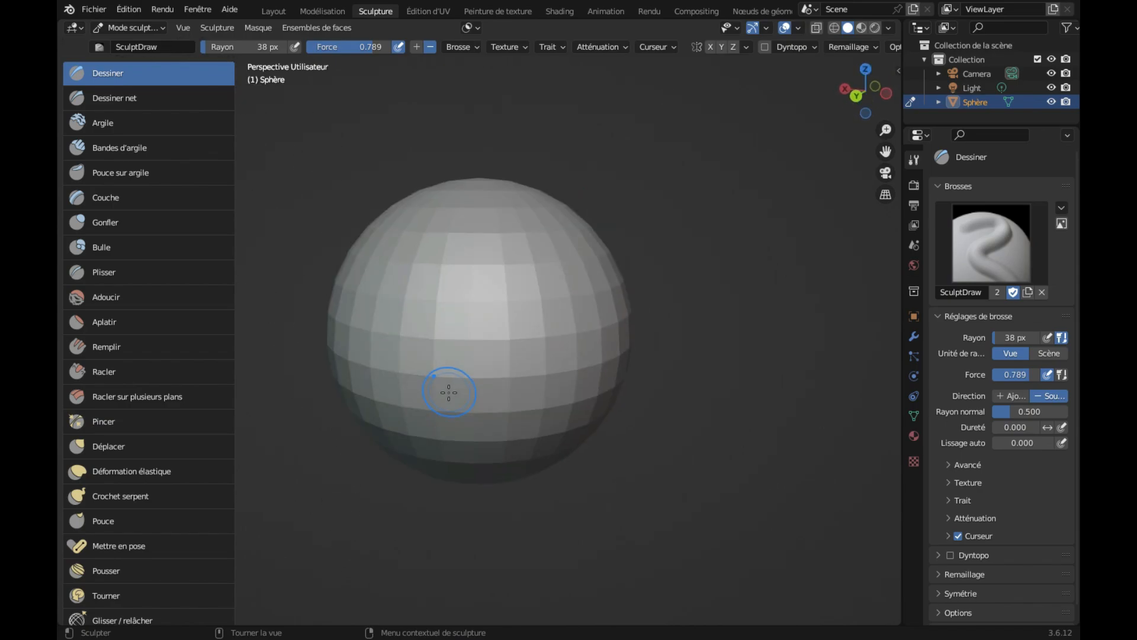
Paint a new patch on the sphere with the Masquer brush and invert the mask with Inverser masque.
{"action": "scroll", "coordinate": [447, 392], "scroll_direction": "down", "scroll_amount": 1}
{"action": "scroll", "coordinate": [160, 507], "scroll_direction": "down", "scroll_amount": 8}
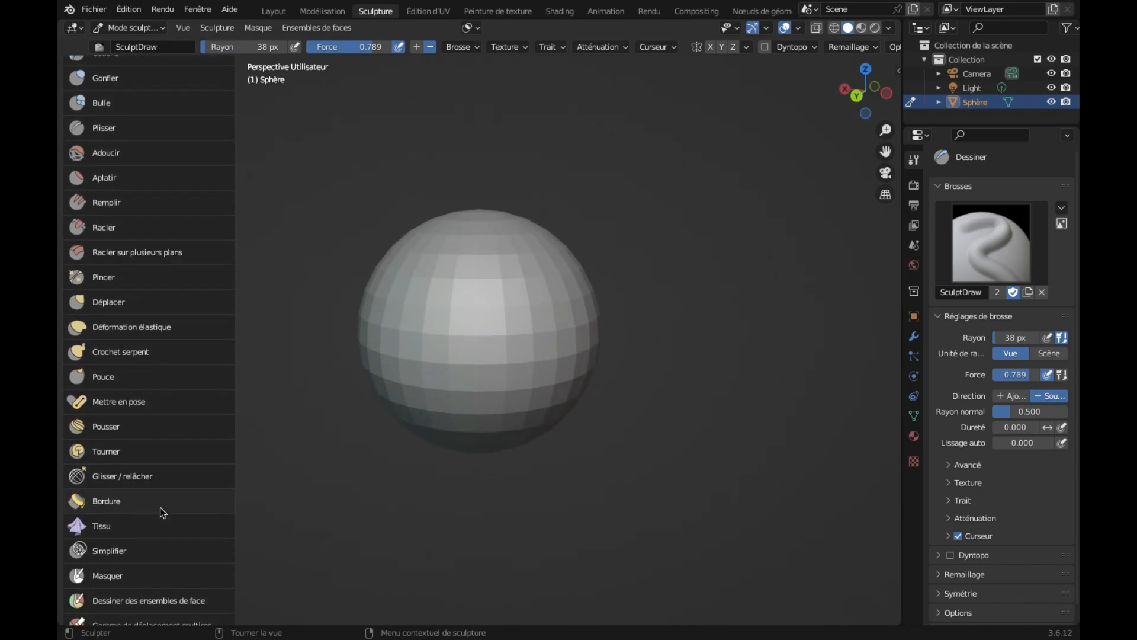
{"action": "left_click", "coordinate": [148, 480]}
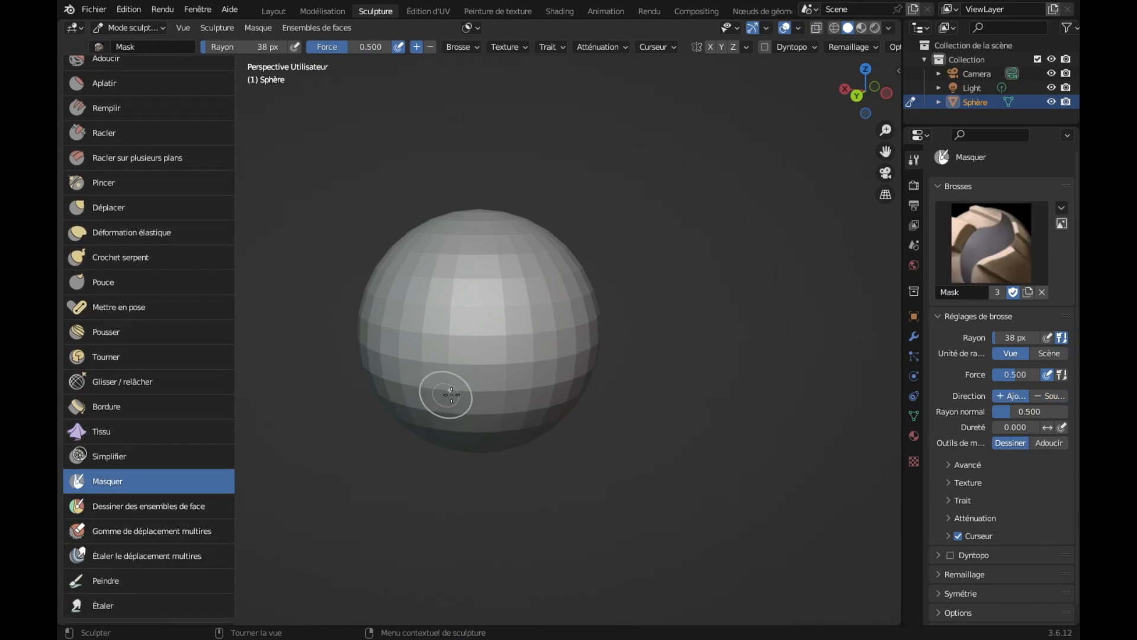
{"action": "mouse_move", "coordinate": [473, 311]}
{"action": "left_mouse_down"}
{"action": "mouse_move", "coordinate": [456, 308]}
{"action": "mouse_move", "coordinate": [444, 363]}
{"action": "mouse_move", "coordinate": [461, 339]}
{"action": "left_mouse_up"}
{"action": "key", "text": "a"}
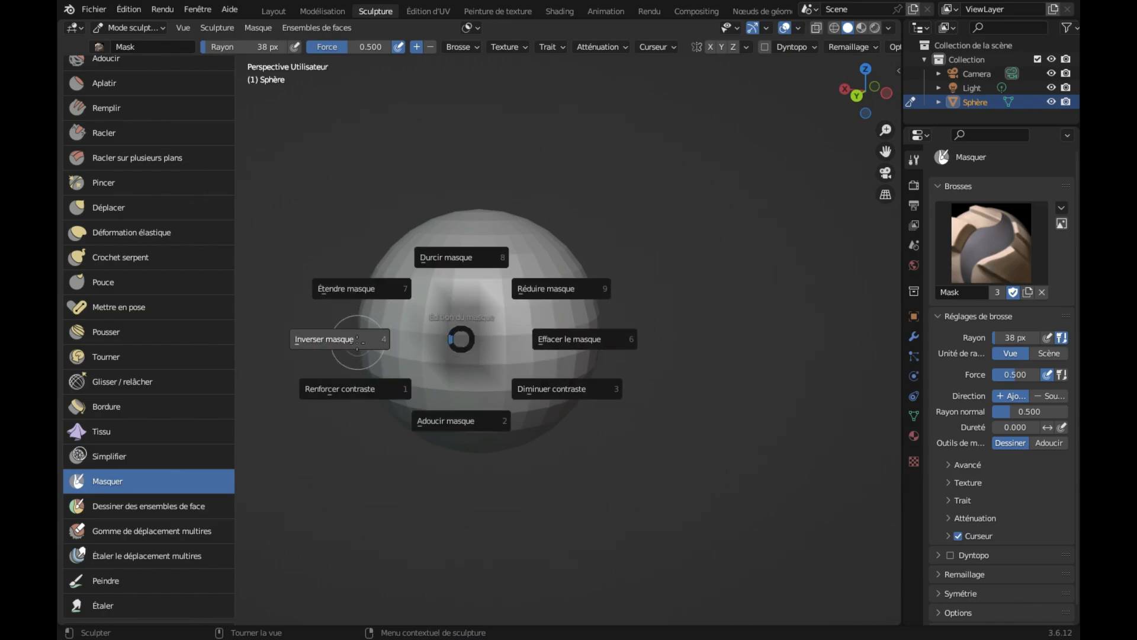
{"action": "left_click", "coordinate": [357, 342]}
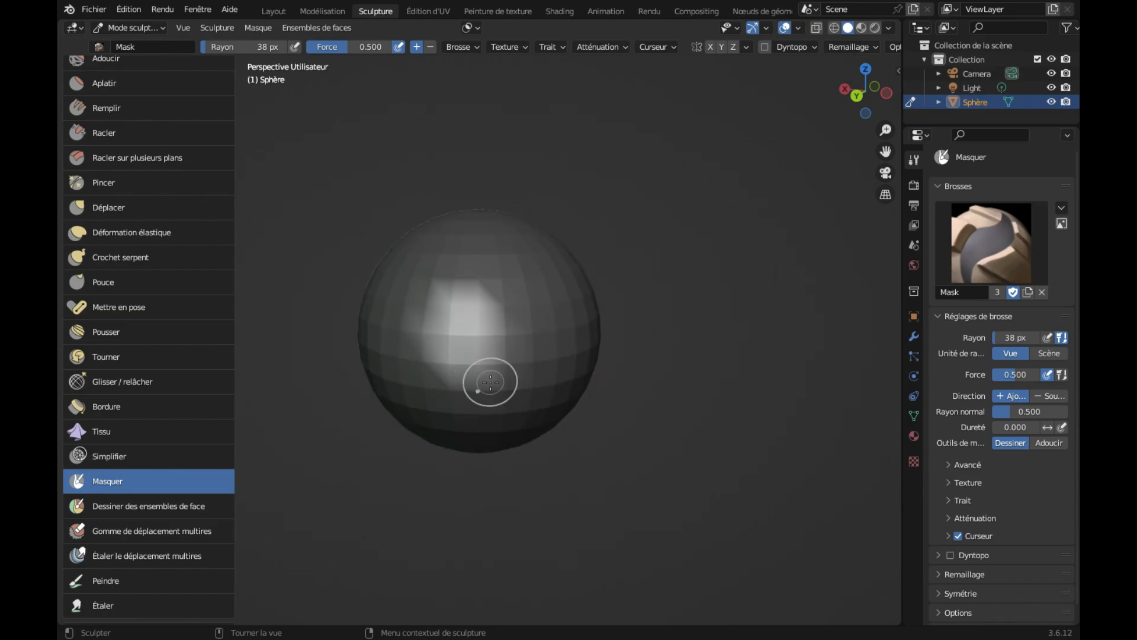
Try the Dessiner brush with its direction inverted on the unmasked patch of the sphere.
{"action": "middle_click_drag", "start_coordinate": [490, 382], "coordinate": [536, 406]}
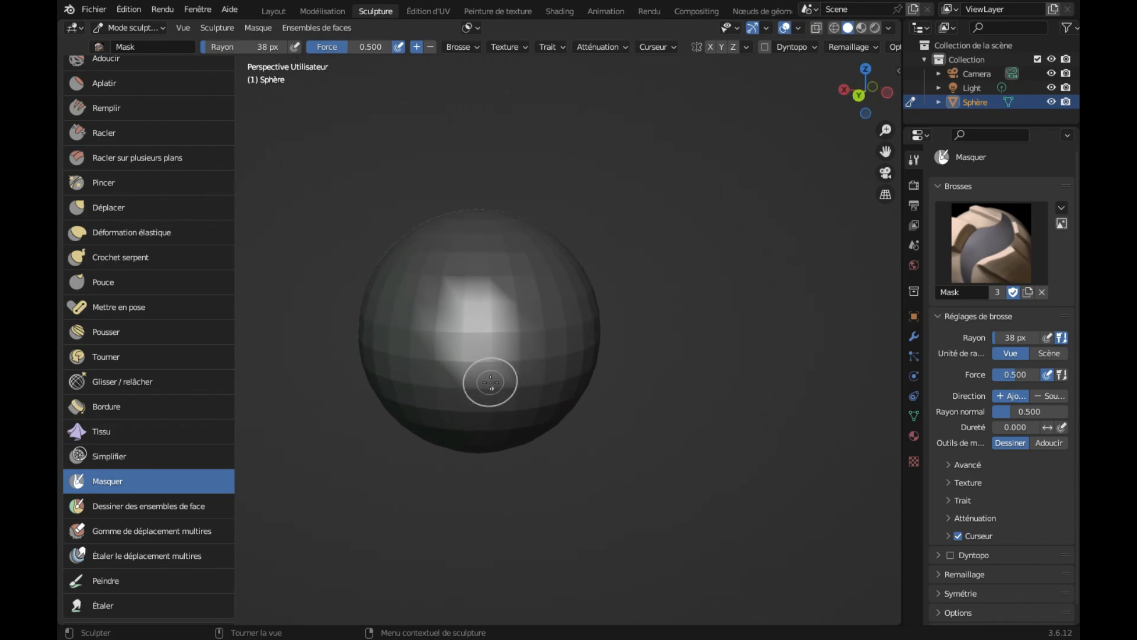
{"action": "middle_click_drag", "start_coordinate": [484, 346], "coordinate": [456, 338]}
{"action": "scroll", "coordinate": [146, 185], "scroll_direction": "up", "scroll_amount": 8}
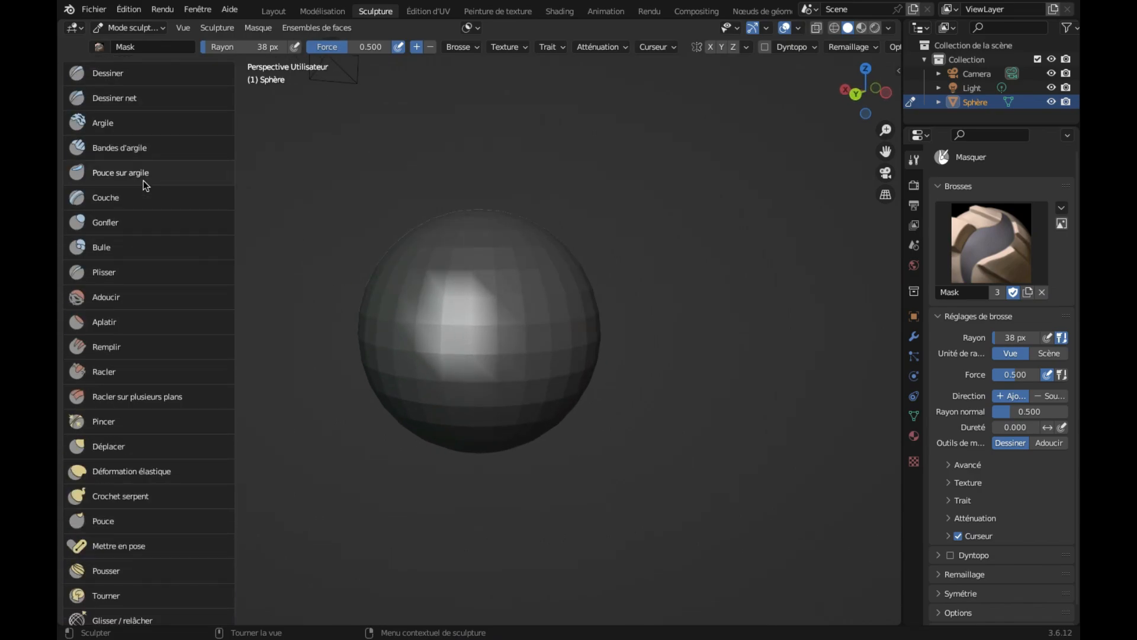
{"action": "left_click", "coordinate": [148, 72]}
{"action": "mouse_move", "coordinate": [436, 294]}
{"action": "left_mouse_down", "text": "ctrl"}
{"action": "mouse_move", "coordinate": [478, 325]}
{"action": "mouse_move", "coordinate": [439, 314]}
{"action": "mouse_move", "coordinate": [473, 311]}
{"action": "mouse_move", "coordinate": [424, 312]}
{"action": "mouse_move", "coordinate": [450, 330]}
{"action": "left_mouse_up", "text": "ctrl"}
{"action": "middle_click_drag", "start_coordinate": [450, 330], "coordinate": [388, 328]}
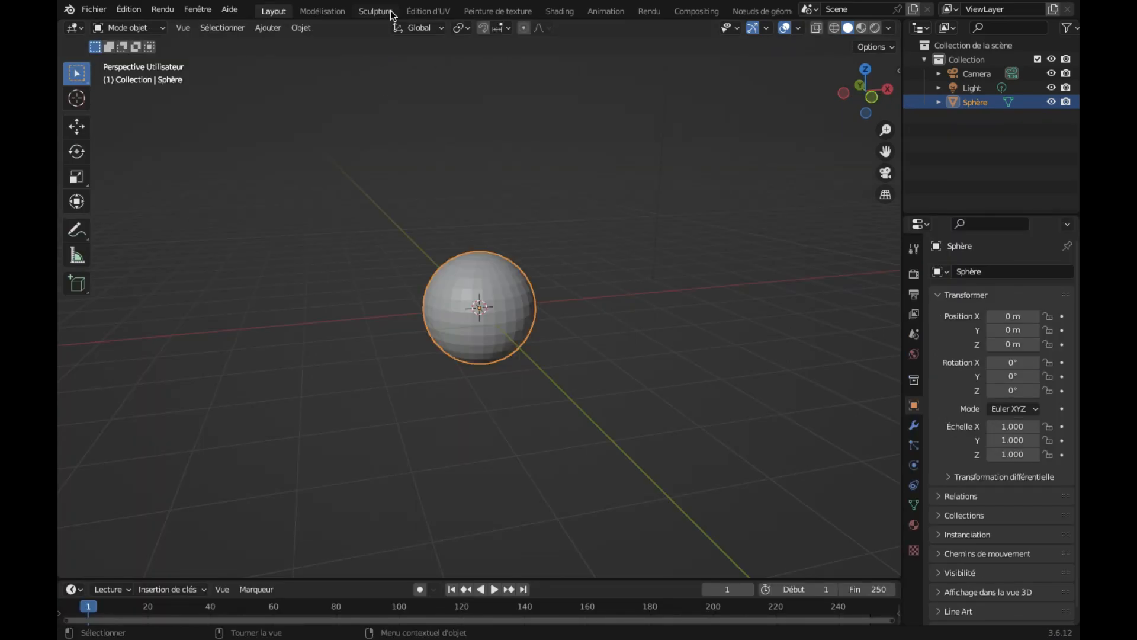
Switch to the Sculpture workspace with the plain sphere and select the Déplacer brush with a 300 px radius.
{"action": "left_click", "coordinate": [384, 13]}
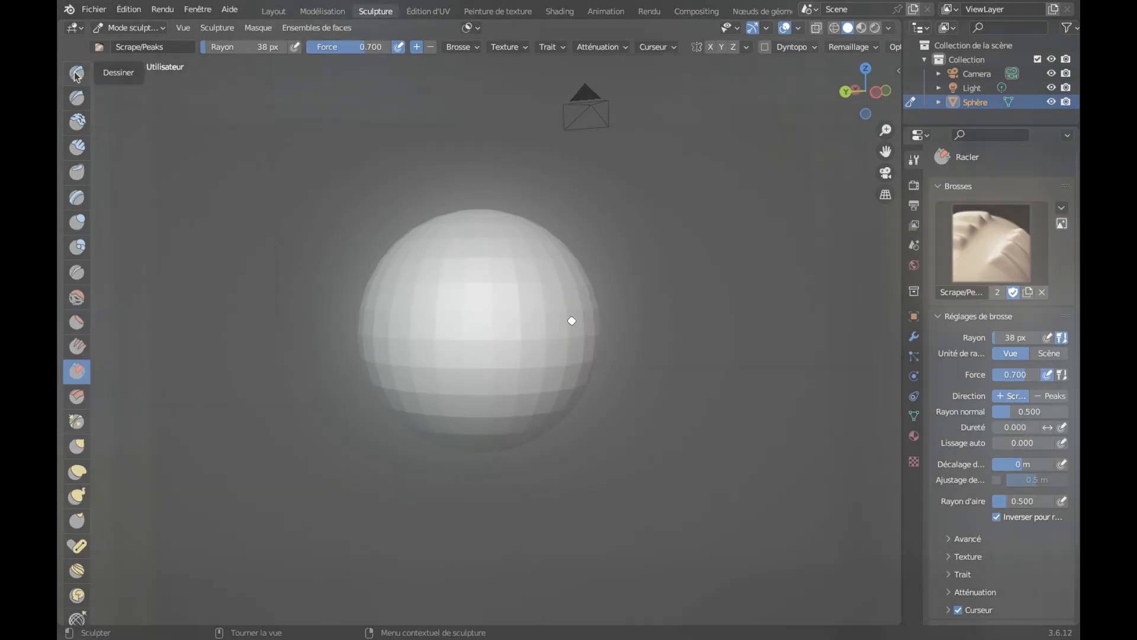
{"action": "left_click", "coordinate": [76, 74]}
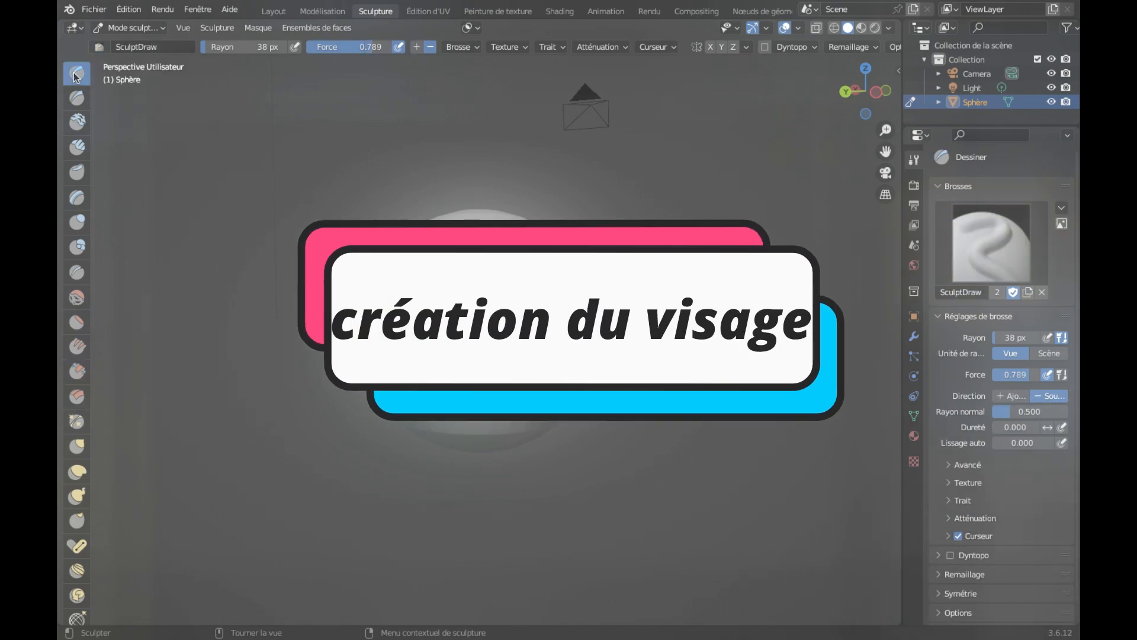
{"action": "scroll", "coordinate": [76, 356], "scroll_direction": "down", "scroll_amount": 3}
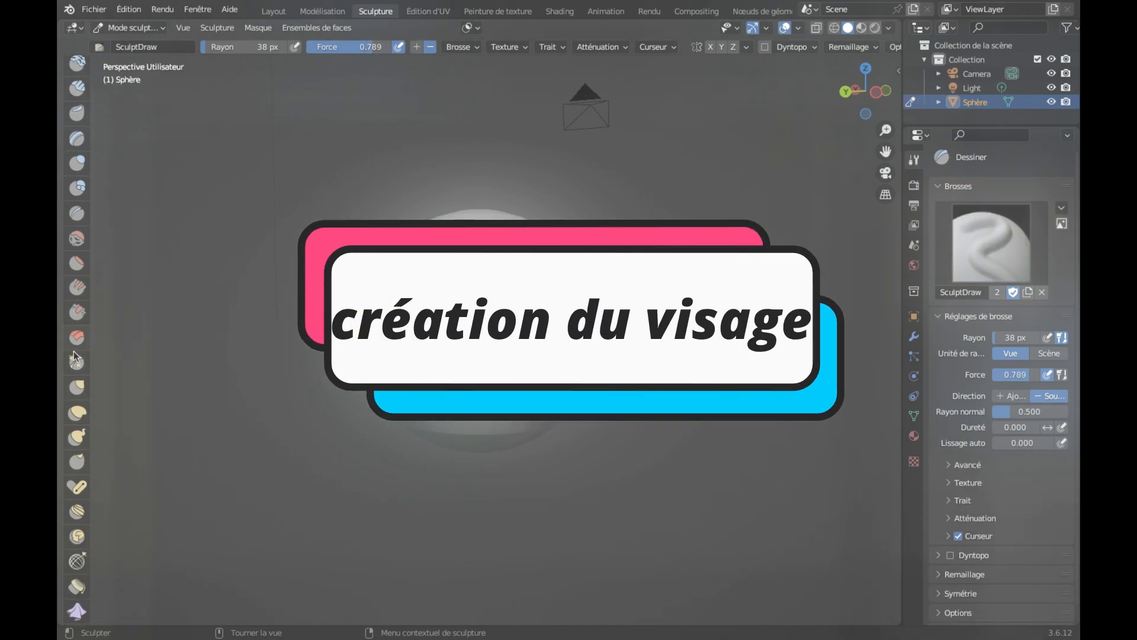
{"action": "left_click", "coordinate": [77, 384]}
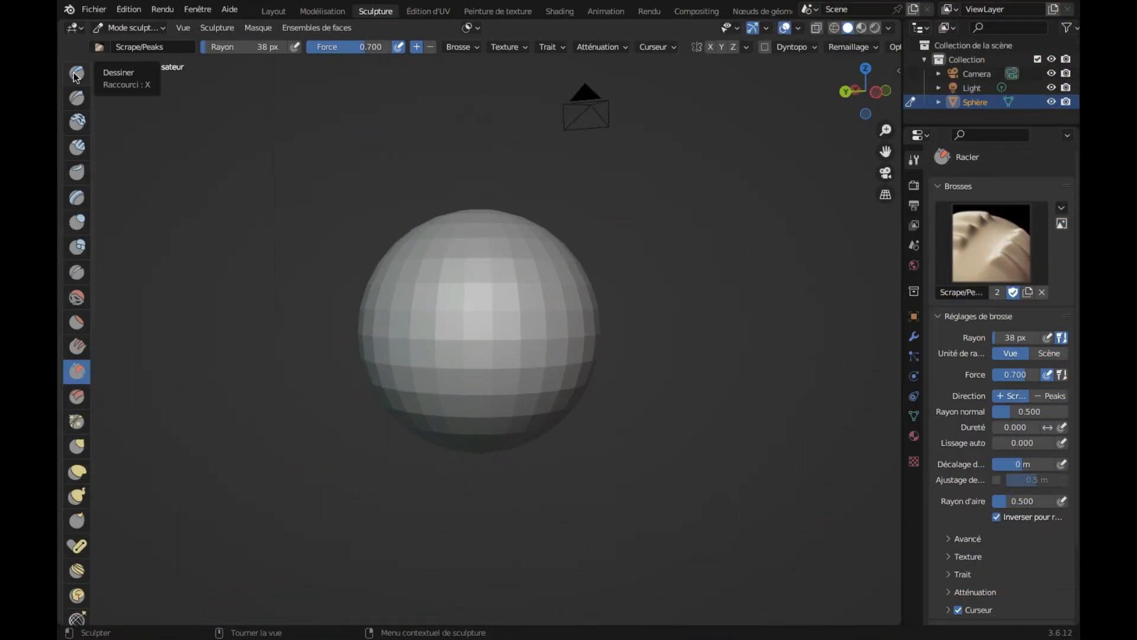
{"action": "left_click", "coordinate": [75, 74]}
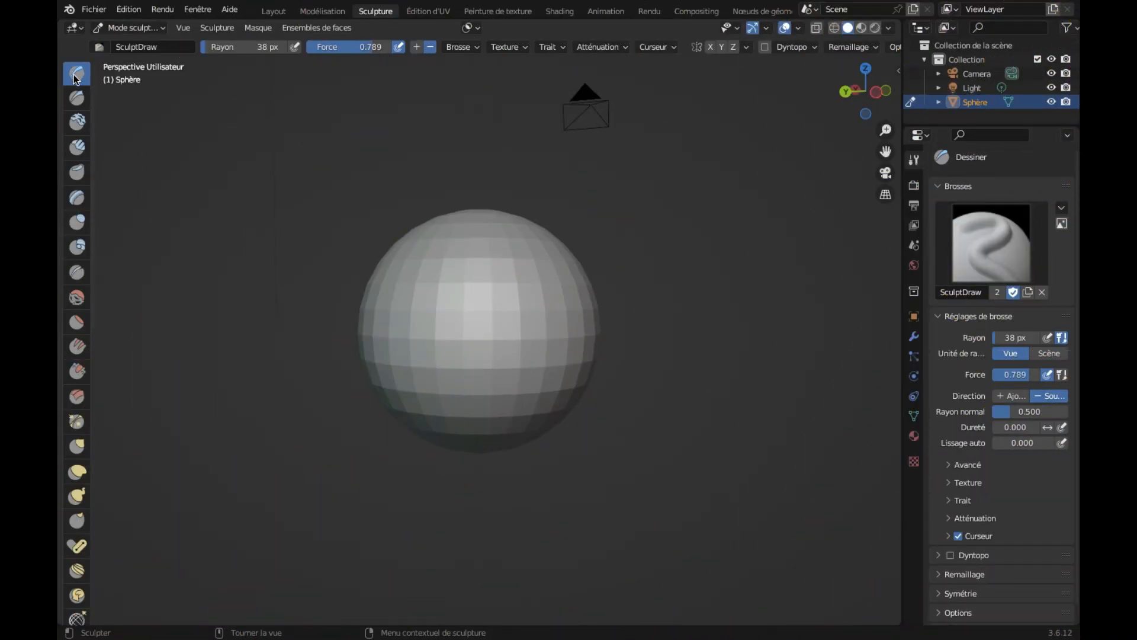
{"action": "scroll", "coordinate": [76, 349], "scroll_direction": "down", "scroll_amount": 3}
{"action": "left_click", "coordinate": [77, 383]}
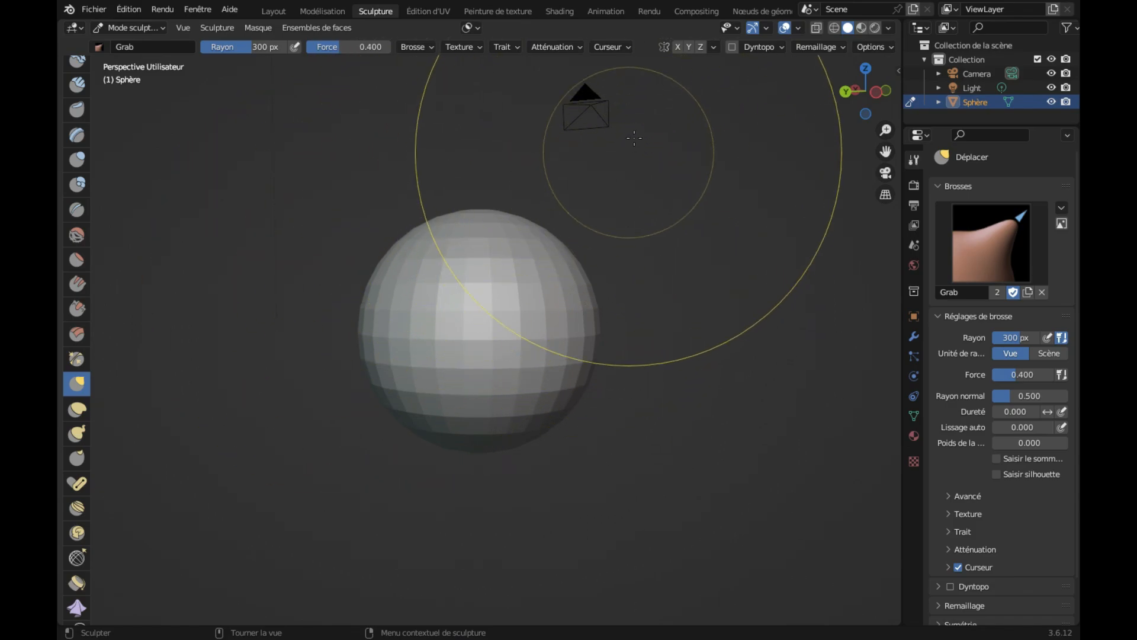
Turn on X-axis mirror symmetry and view the sphere from the back in orthographic projection.
{"action": "left_click", "coordinate": [678, 47]}
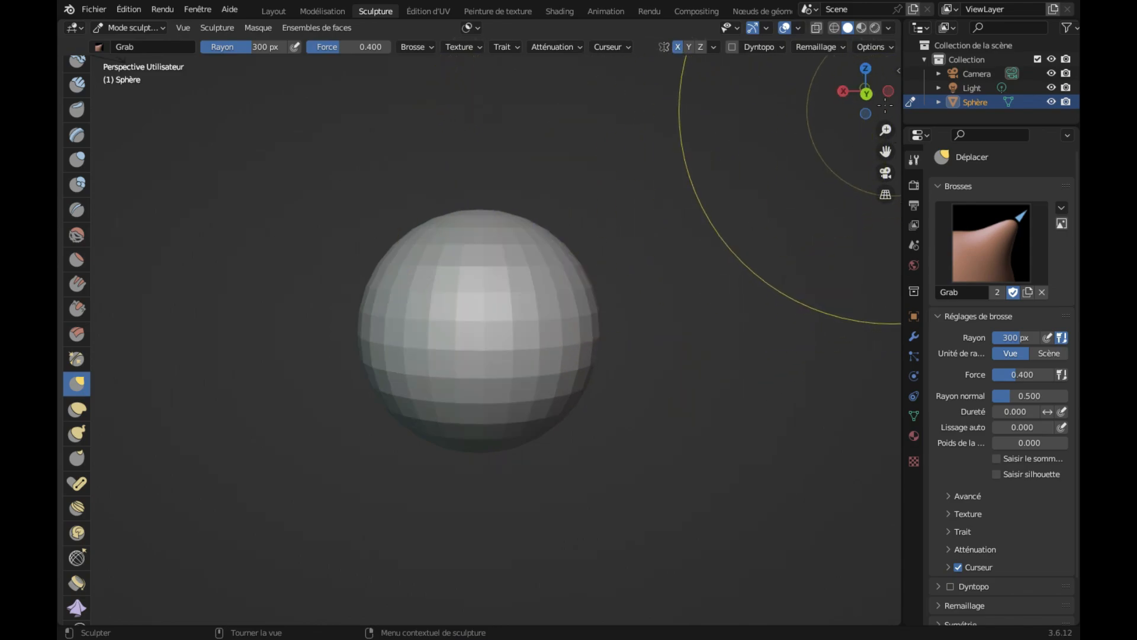
{"action": "left_click", "coordinate": [867, 94]}
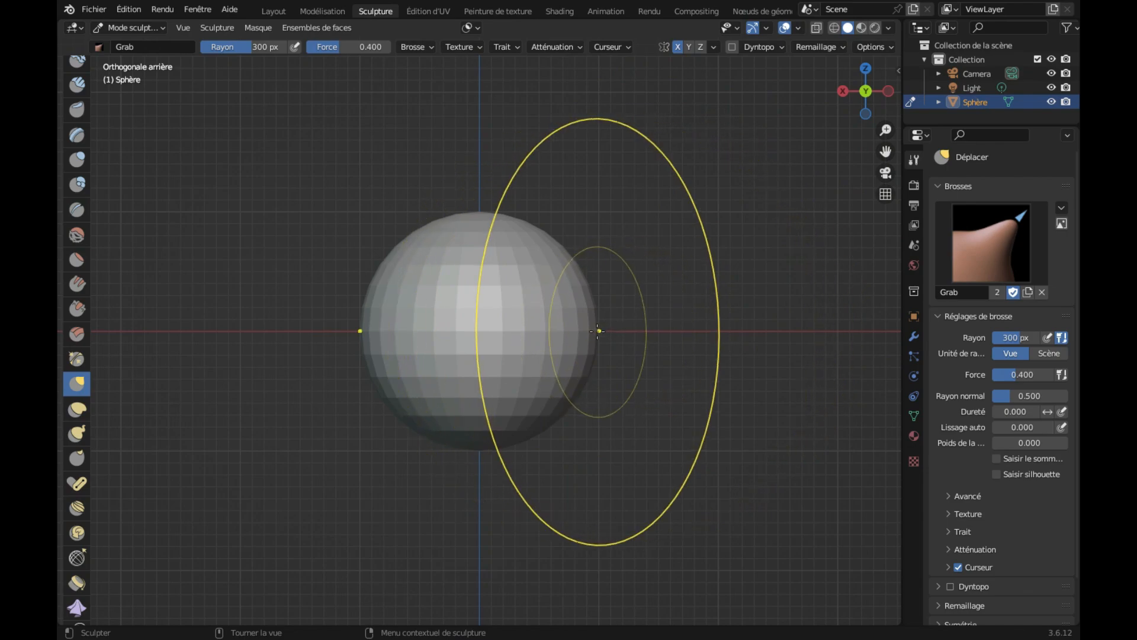
Narrow the sphere into an oval by pushing its sides inward, and push in the face below the forehead with a 111 px radius.
{"action": "left_click_drag", "start_coordinate": [598, 330], "coordinate": [514, 345]}
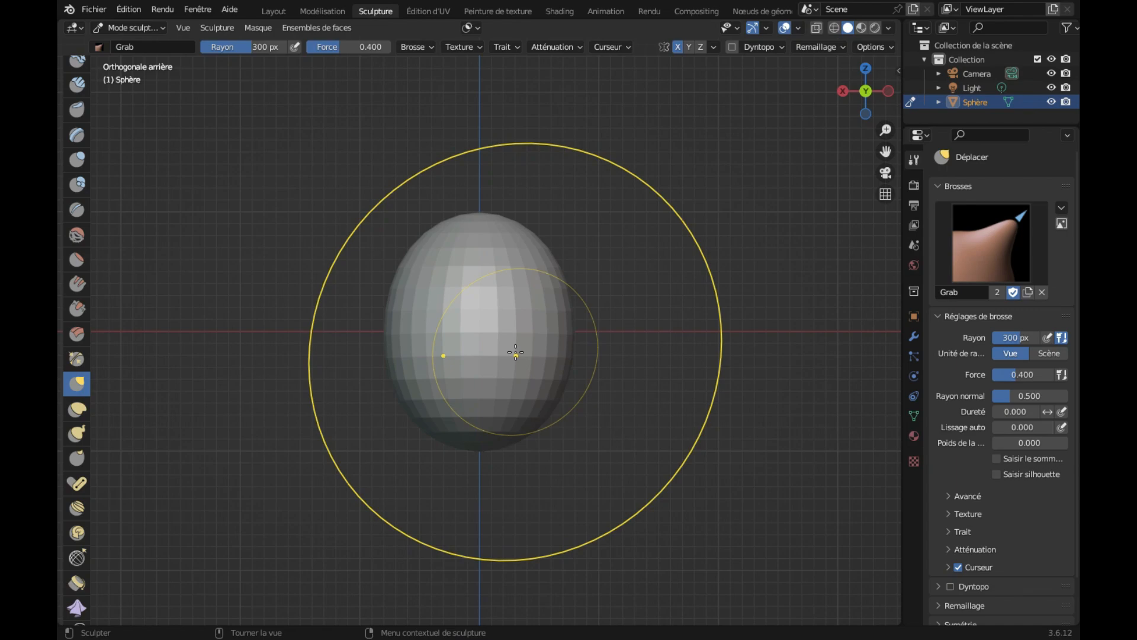
{"action": "middle_click_drag", "start_coordinate": [515, 353], "coordinate": [513, 353]}
{"action": "key", "text": "ctrl+KP_3"}
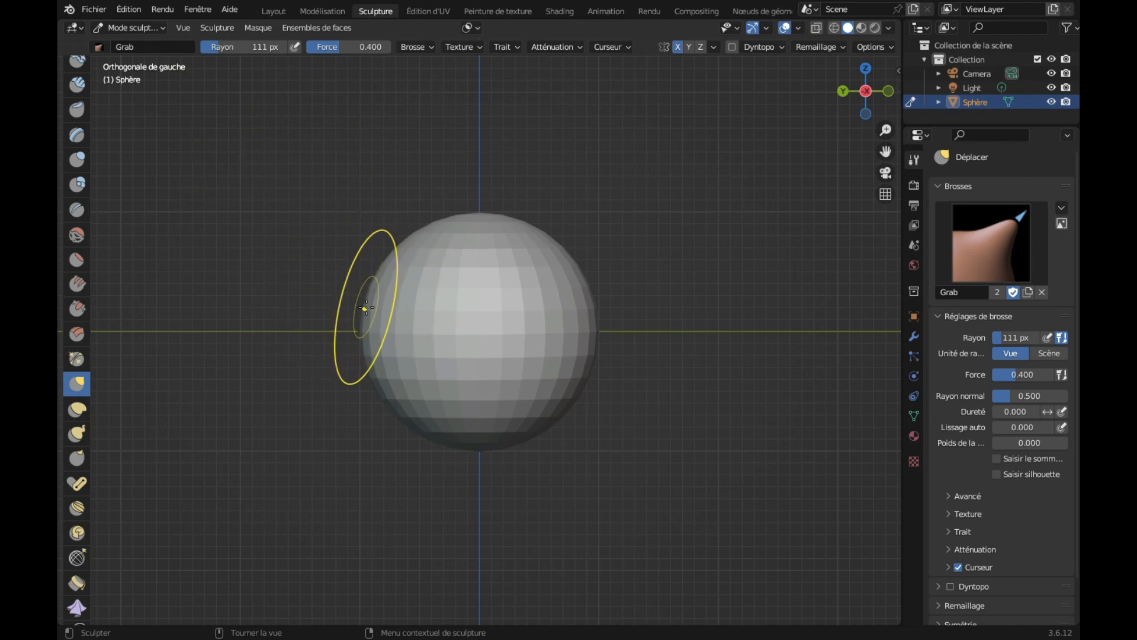
{"action": "mouse_move", "coordinate": [366, 308]}
{"action": "left_mouse_down"}
{"action": "mouse_move", "coordinate": [380, 308]}
{"action": "mouse_move", "coordinate": [397, 391]}
{"action": "left_mouse_up"}
{"action": "mouse_move", "coordinate": [397, 391]}
{"action": "middle_mouse_down"}
{"action": "mouse_move", "coordinate": [399, 378]}
{"action": "mouse_move", "coordinate": [392, 391]}
{"action": "middle_mouse_up"}
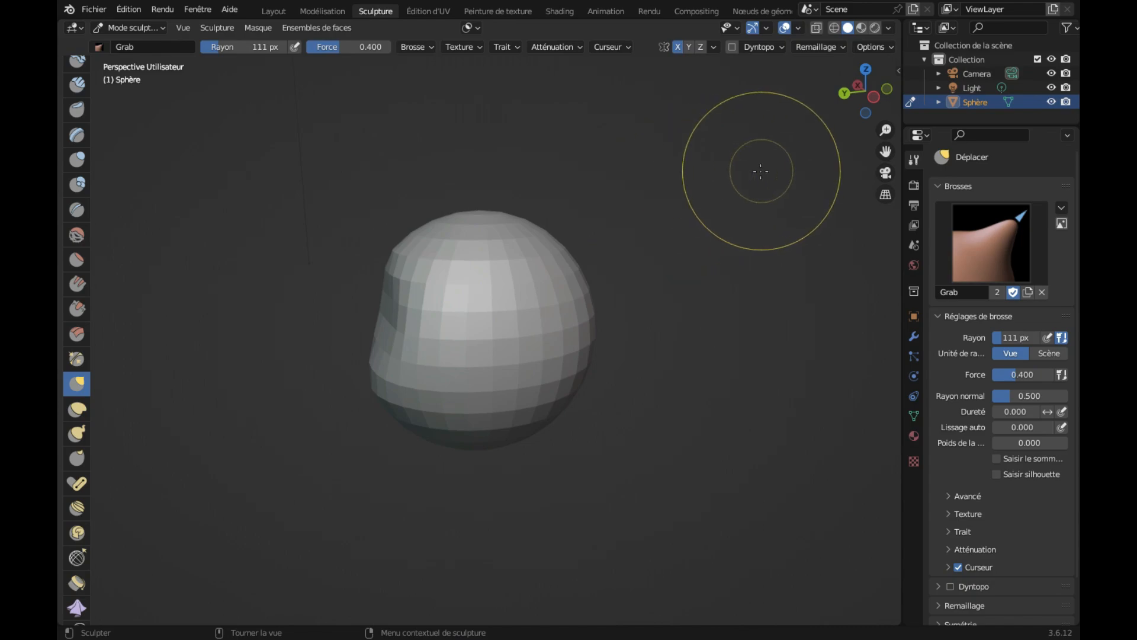
Set the Déplacer brush radius to 196 px and pull the lower face down and forward in the left orthographic view.
{"action": "left_click", "coordinate": [844, 93]}
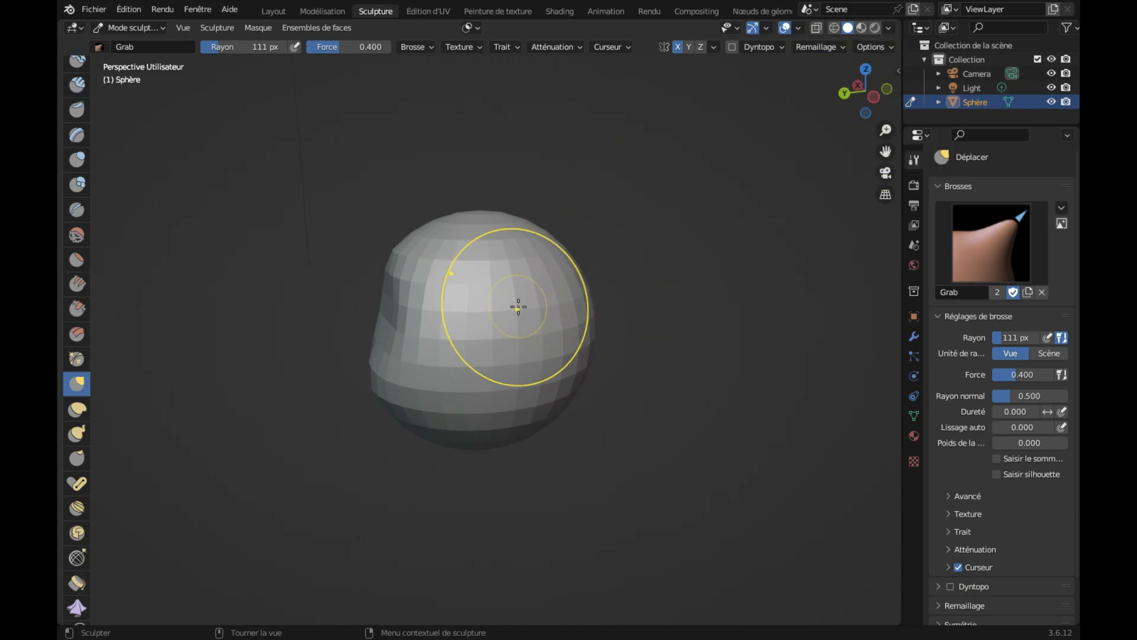
{"action": "middle_click_drag", "start_coordinate": [519, 307], "coordinate": [519, 307]}
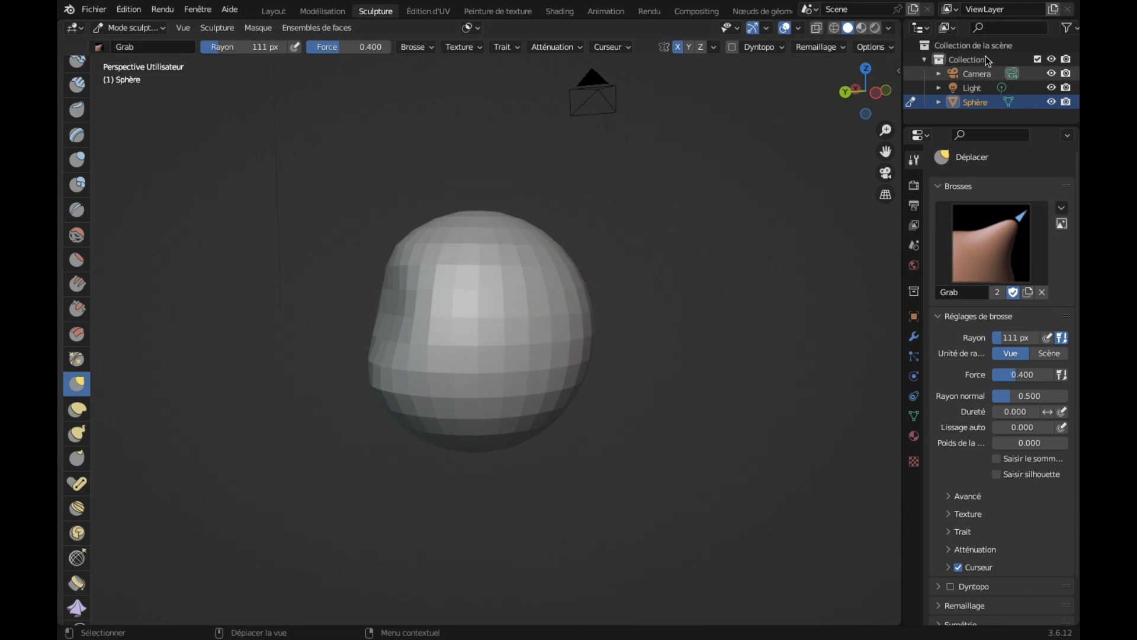
{"action": "left_click", "coordinate": [876, 93]}
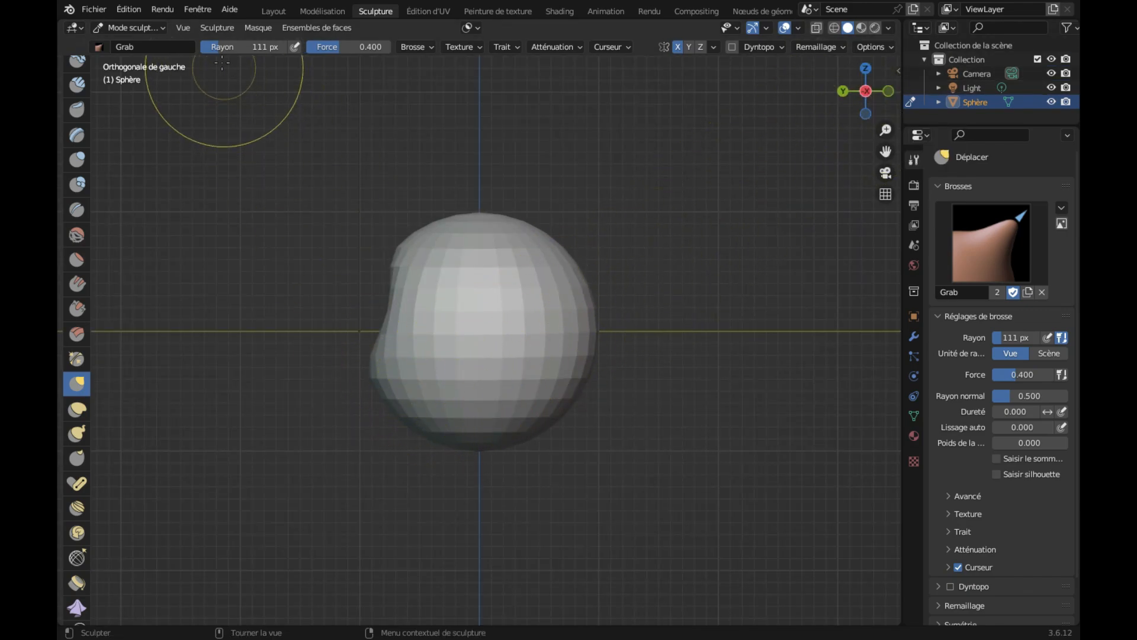
{"action": "left_click_drag", "start_coordinate": [232, 48], "coordinate": [233, 48]}
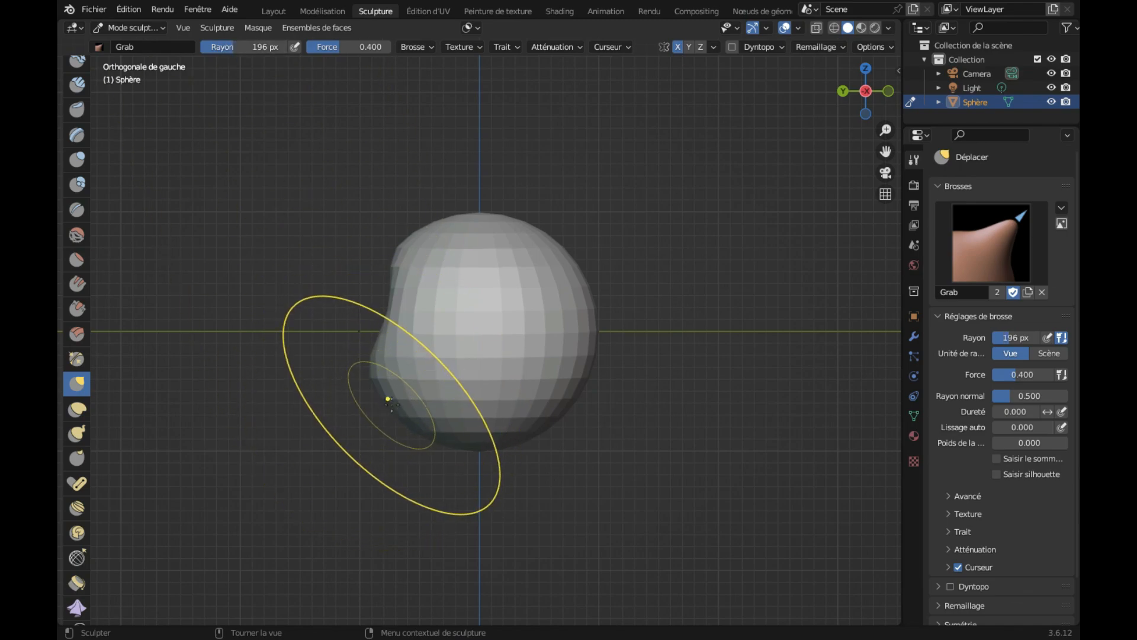
{"action": "left_click_drag", "start_coordinate": [386, 394], "coordinate": [349, 476]}
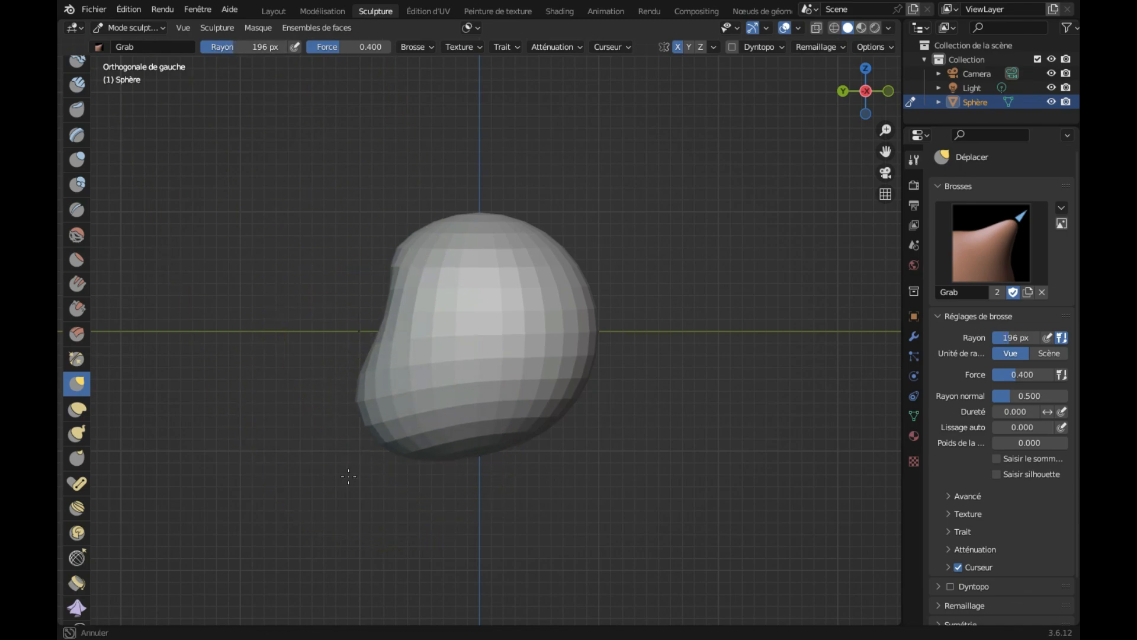
Pull the chin further down and forward with the Déplacer brush at a 135 px radius.
{"action": "mouse_move", "coordinate": [379, 492]}
{"action": "middle_mouse_down"}
{"action": "mouse_move", "coordinate": [406, 477]}
{"action": "mouse_move", "coordinate": [385, 394]}
{"action": "mouse_move", "coordinate": [394, 413]}
{"action": "middle_mouse_up"}
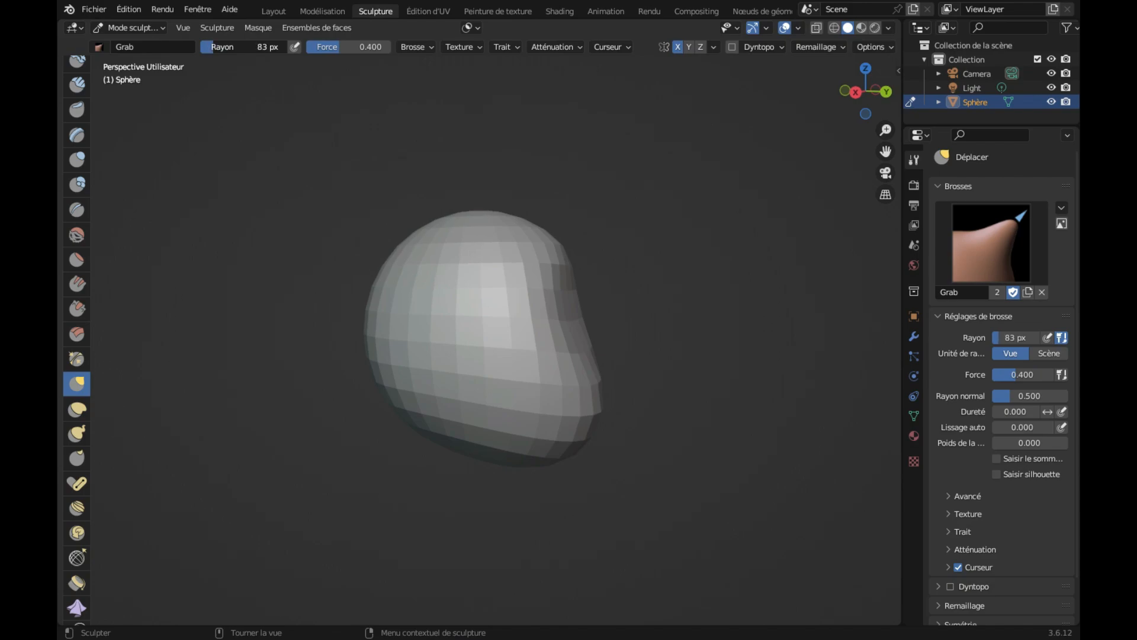
{"action": "left_click_drag", "start_coordinate": [546, 437], "coordinate": [589, 465]}
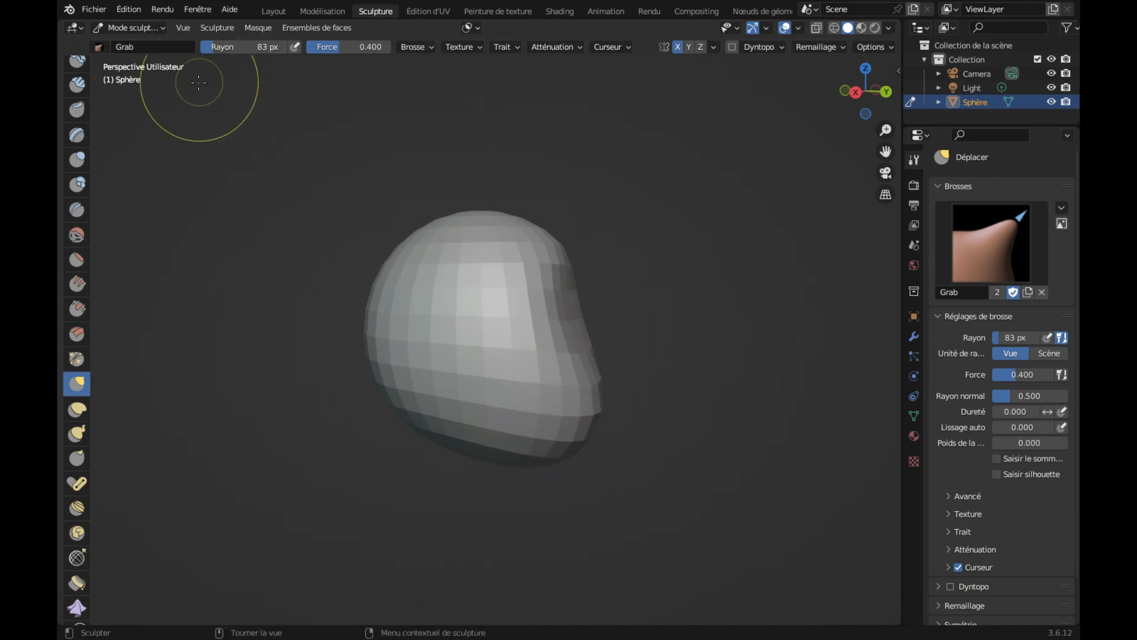
{"action": "left_click_drag", "start_coordinate": [221, 47], "coordinate": [222, 46]}
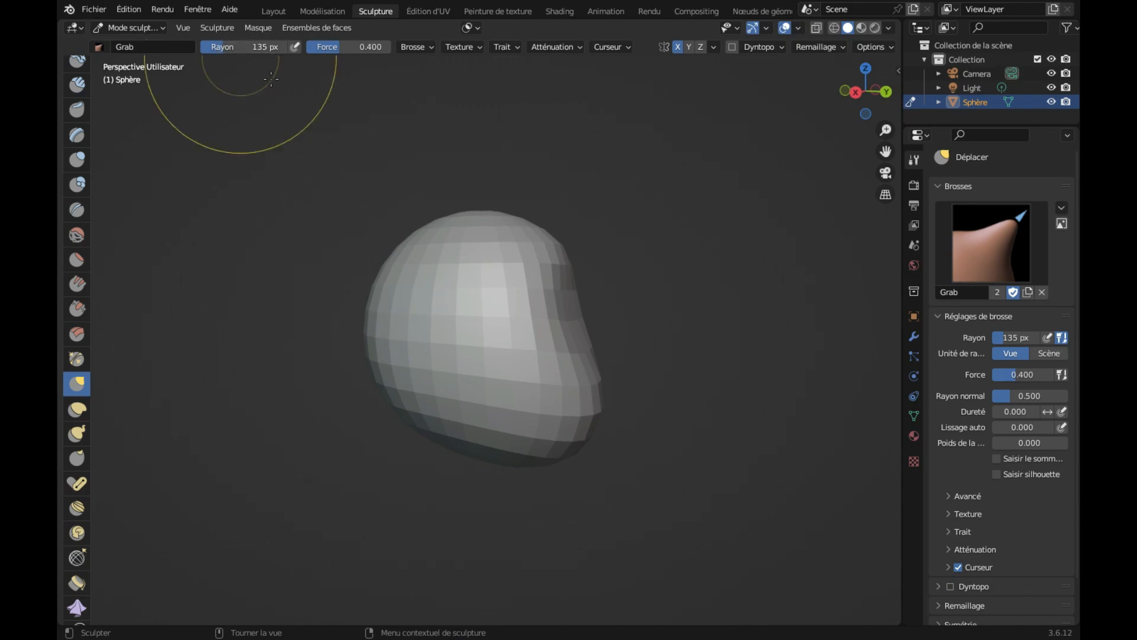
{"action": "mouse_move", "coordinate": [570, 440]}
{"action": "left_mouse_down"}
{"action": "mouse_move", "coordinate": [589, 478]}
{"action": "mouse_move", "coordinate": [618, 494]}
{"action": "left_mouse_up"}
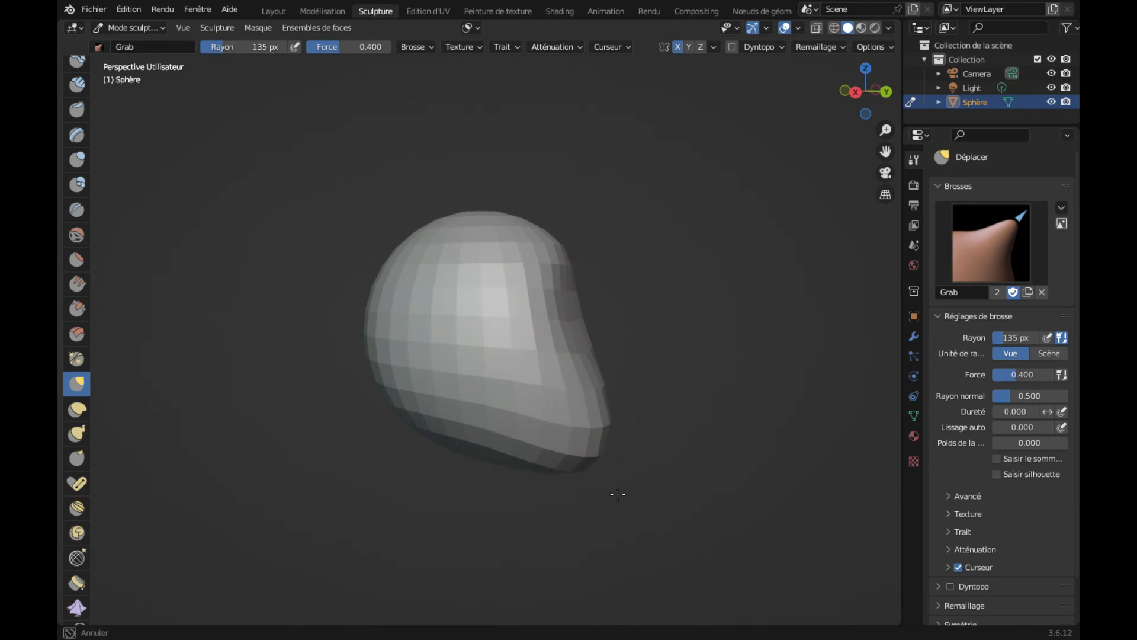
Pull the brow forward above the hollow of the face with the 135 px Déplacer brush.
{"action": "mouse_move", "coordinate": [619, 494]}
{"action": "middle_mouse_down"}
{"action": "mouse_move", "coordinate": [645, 505]}
{"action": "mouse_move", "coordinate": [623, 503]}
{"action": "middle_mouse_up"}
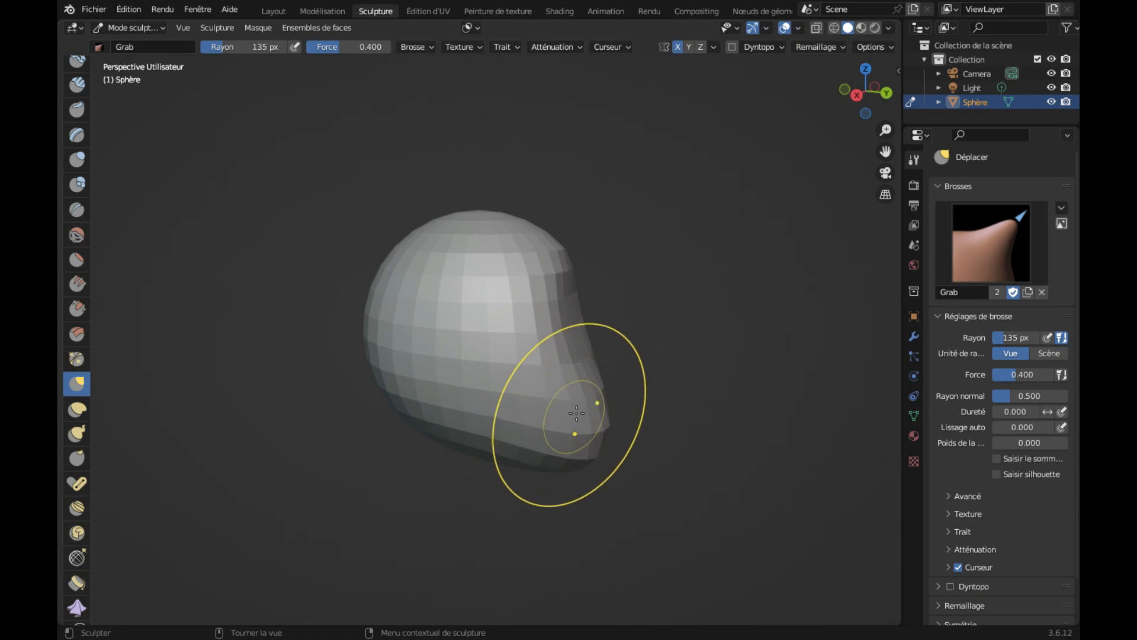
{"action": "left_click_drag", "start_coordinate": [564, 276], "coordinate": [604, 272]}
{"action": "scroll", "coordinate": [572, 281], "scroll_direction": "left", "scroll_amount": 3}
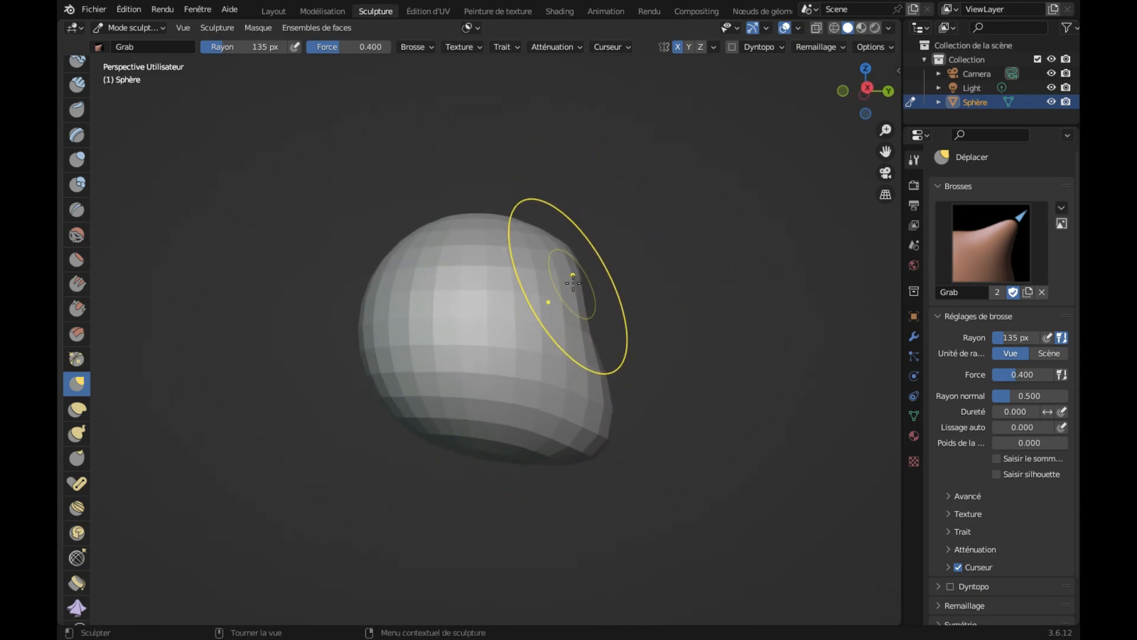
{"action": "scroll", "coordinate": [573, 284], "scroll_direction": "left", "scroll_amount": 2}
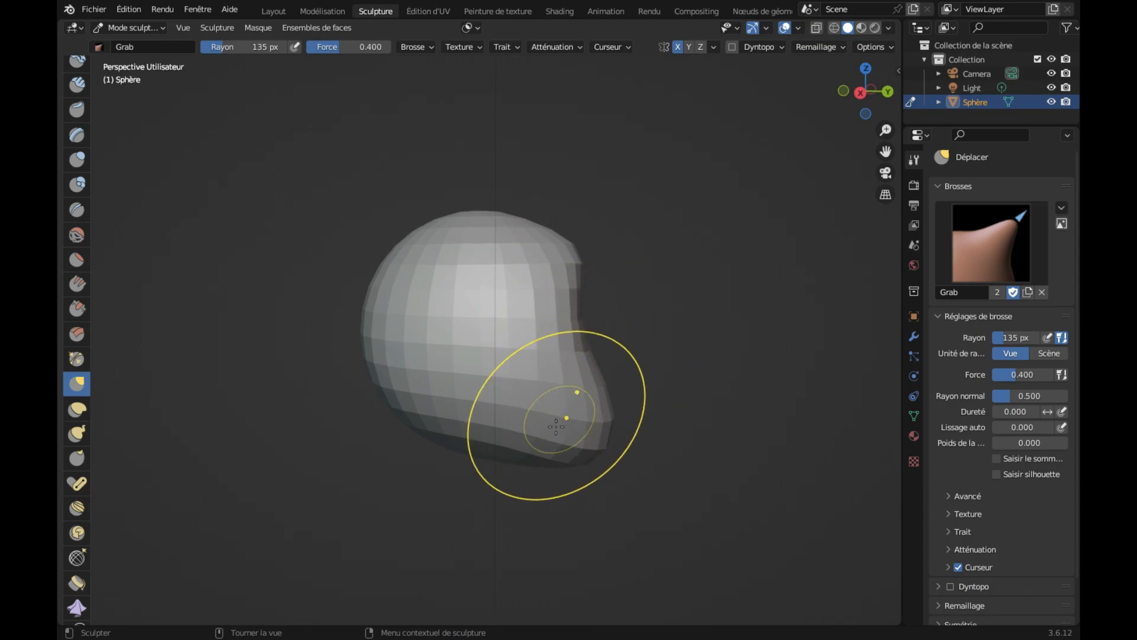
{"action": "scroll", "coordinate": [564, 275], "scroll_direction": "right", "scroll_amount": 4}
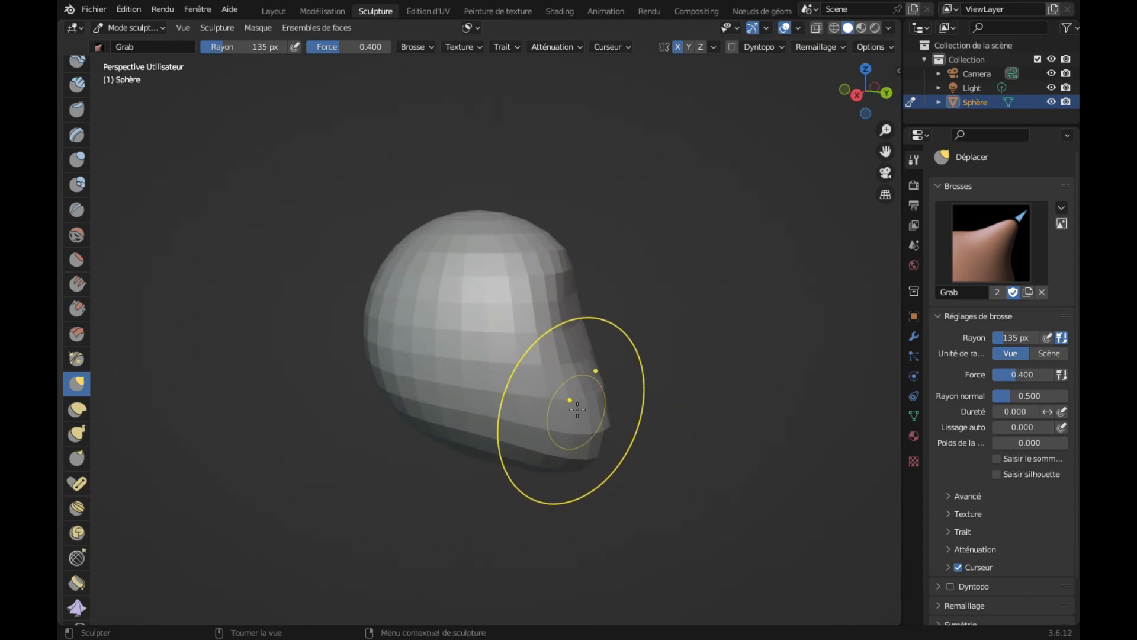
{"action": "left_click_drag", "start_coordinate": [548, 269], "coordinate": [605, 273]}
{"action": "scroll", "coordinate": [572, 282], "scroll_direction": "left", "scroll_amount": 4}
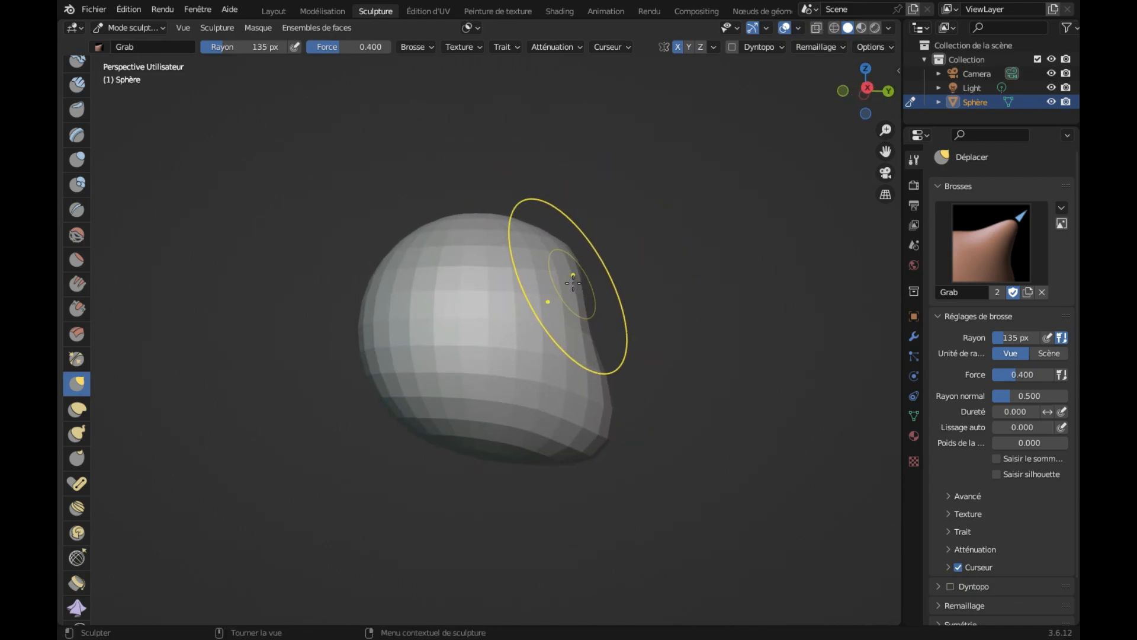
{"action": "scroll", "coordinate": [572, 284], "scroll_direction": "right", "scroll_amount": 3}
{"action": "scroll", "coordinate": [572, 284], "scroll_direction": "right", "scroll_amount": 2}
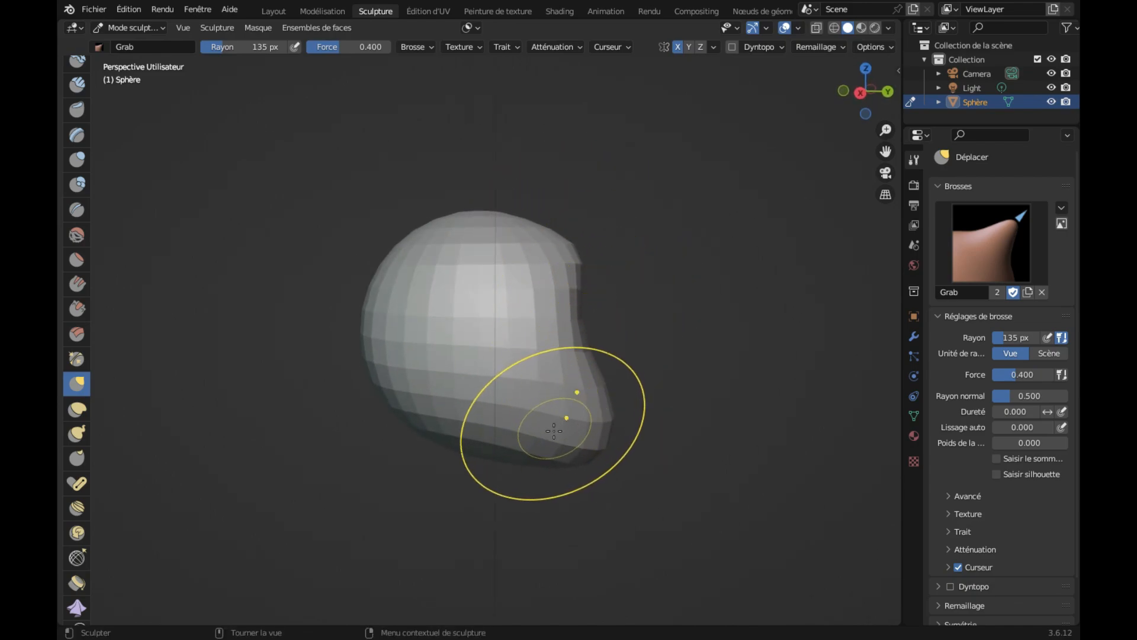
{"action": "scroll", "coordinate": [568, 403], "scroll_direction": "right", "scroll_amount": 3}
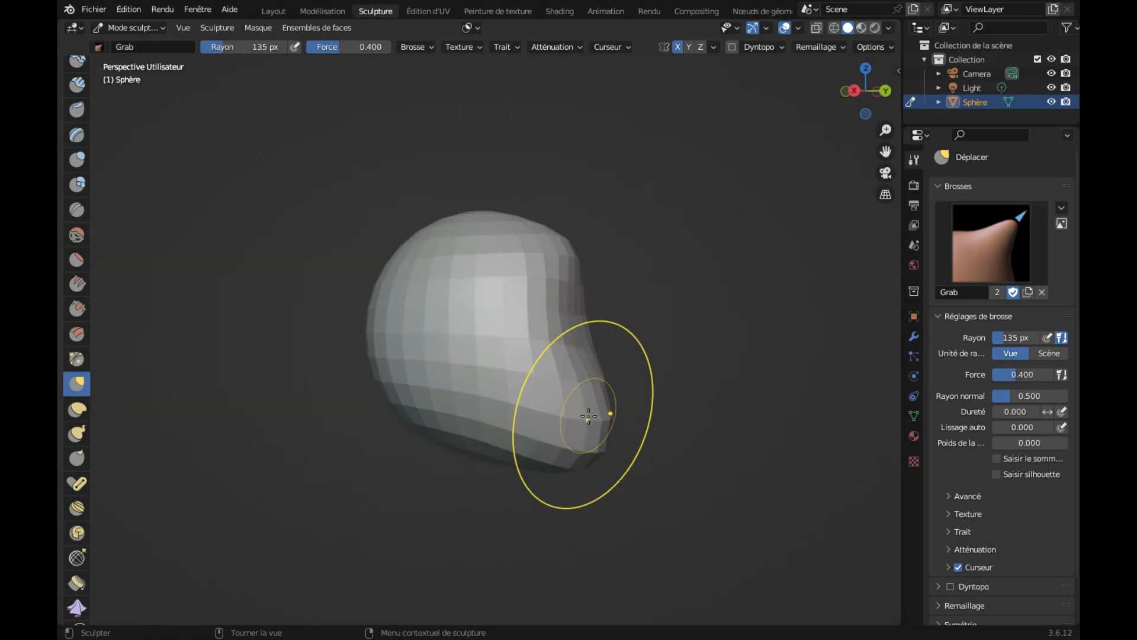
Push the mouth area back and draw the chin down and forward, using brush radii of 135 px and 143 px.
{"action": "left_click_drag", "start_coordinate": [599, 406], "coordinate": [557, 421]}
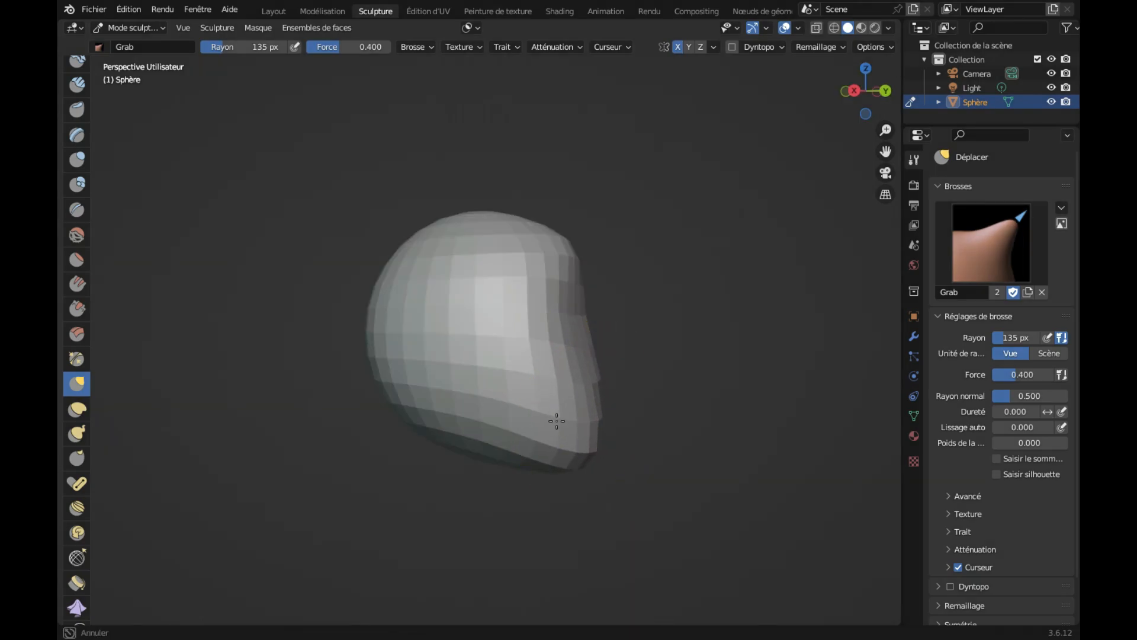
{"action": "middle_click_drag", "start_coordinate": [557, 421], "coordinate": [548, 419]}
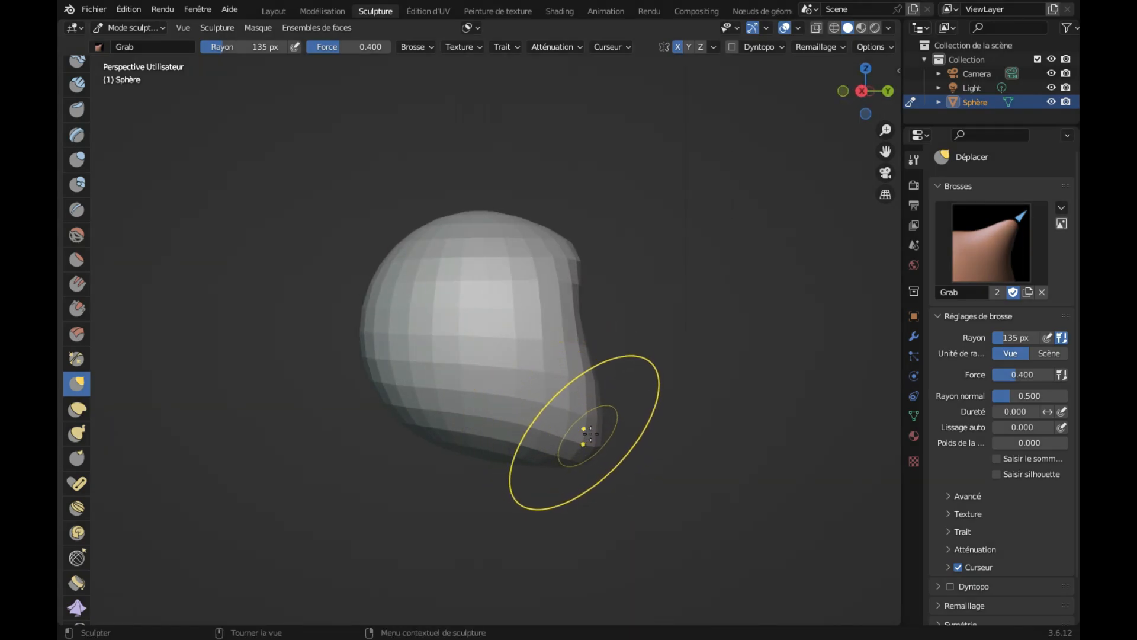
{"action": "mouse_move", "coordinate": [590, 433]}
{"action": "left_mouse_down"}
{"action": "mouse_move", "coordinate": [600, 429]}
{"action": "mouse_move", "coordinate": [554, 427]}
{"action": "mouse_move", "coordinate": [581, 464]}
{"action": "left_mouse_up"}
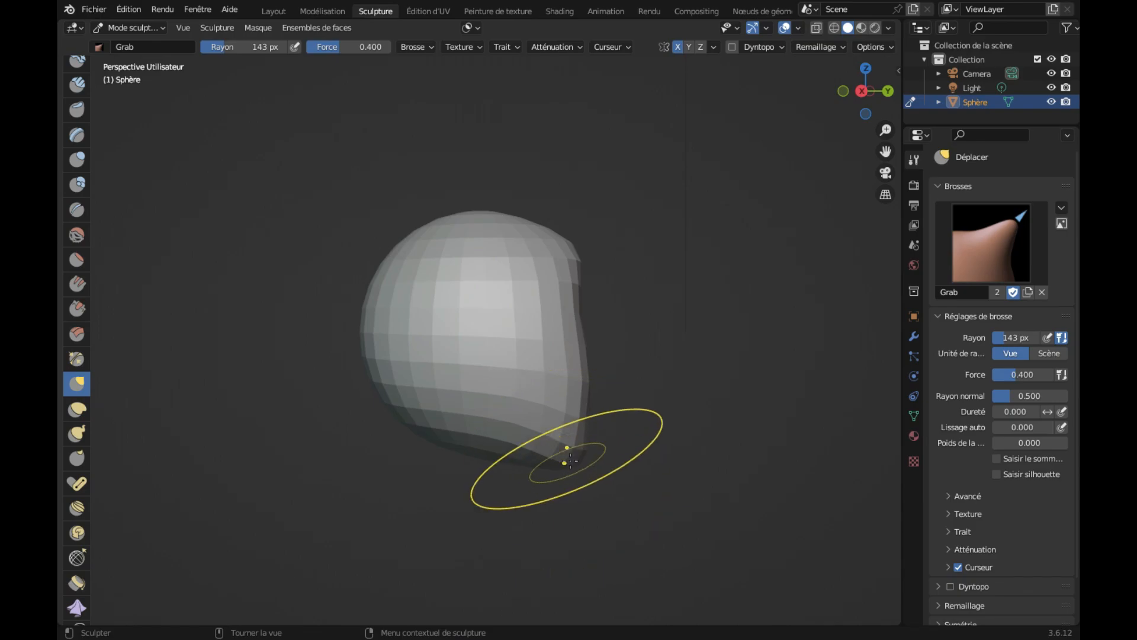
{"action": "left_click_drag", "start_coordinate": [566, 461], "coordinate": [601, 482]}
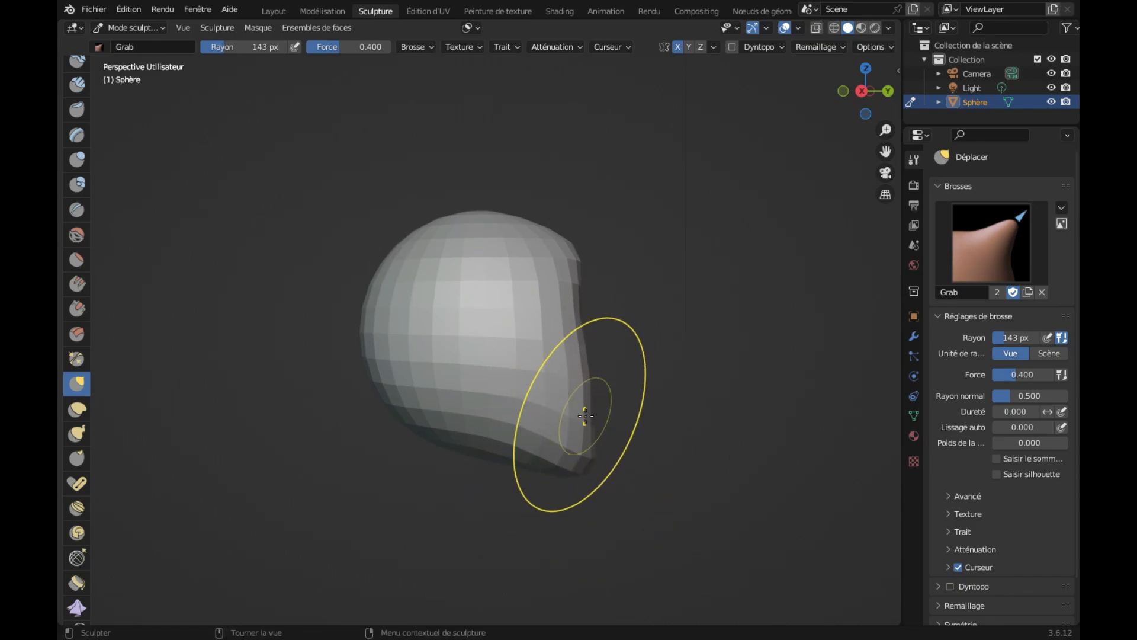
{"action": "left_click_drag", "start_coordinate": [586, 415], "coordinate": [553, 413]}
{"action": "mouse_move", "coordinate": [602, 463]}
{"action": "middle_mouse_down"}
{"action": "mouse_move", "coordinate": [577, 463]}
{"action": "mouse_move", "coordinate": [587, 462]}
{"action": "middle_mouse_up"}
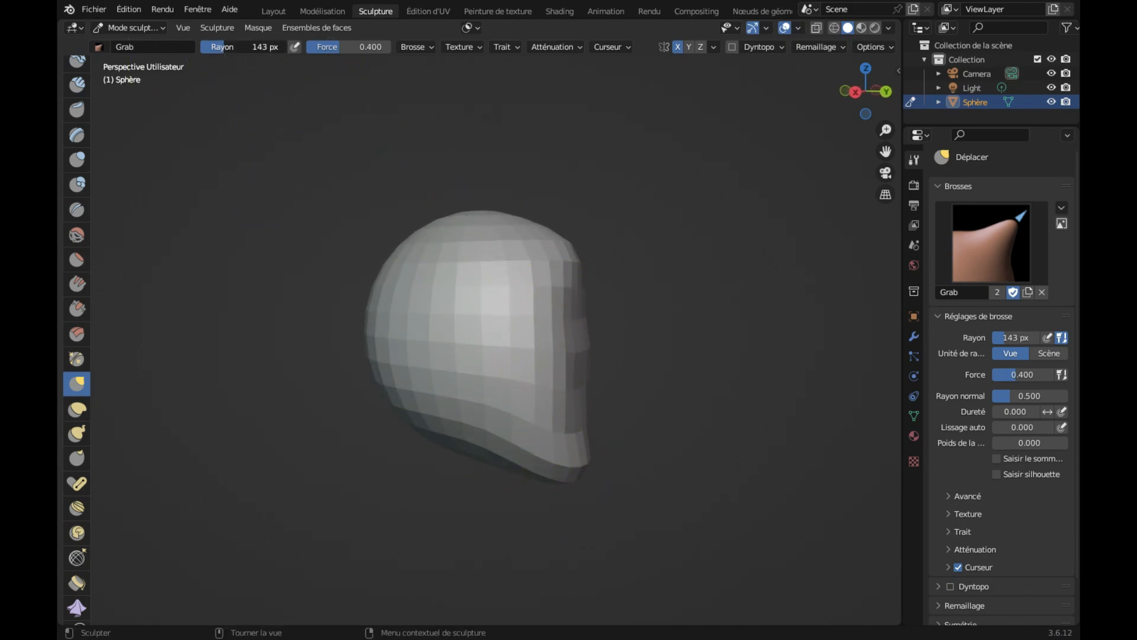
Set the brush radius to 123 px and pull the middle of the face forward into a slight bulge.
{"action": "left_click_drag", "start_coordinate": [220, 47], "coordinate": [221, 47]}
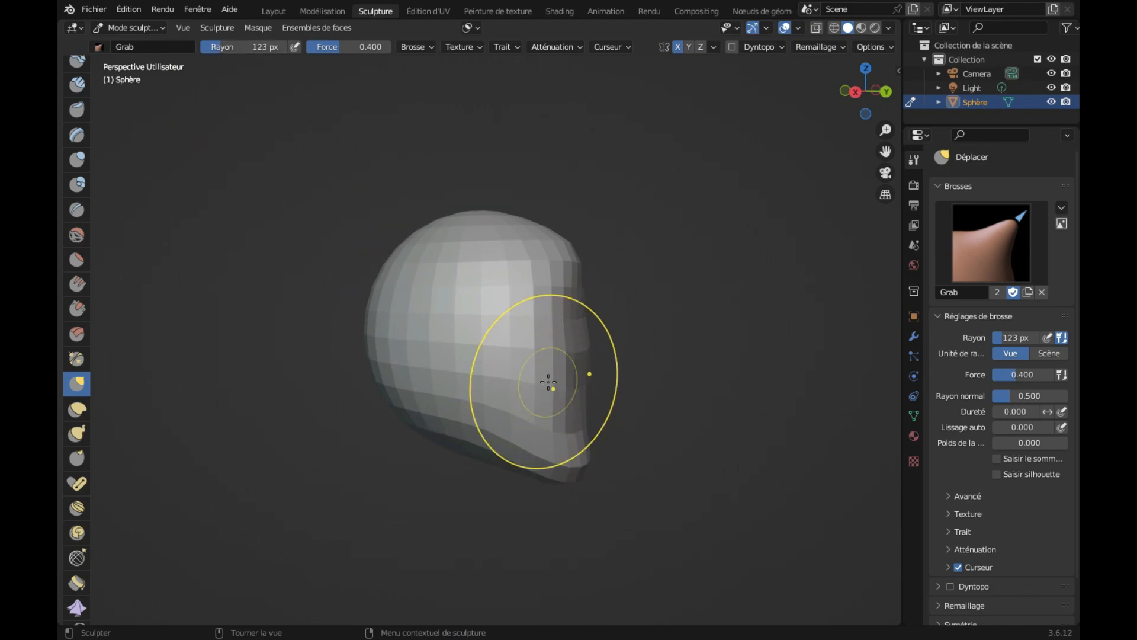
{"action": "left_click_drag", "start_coordinate": [578, 384], "coordinate": [599, 379]}
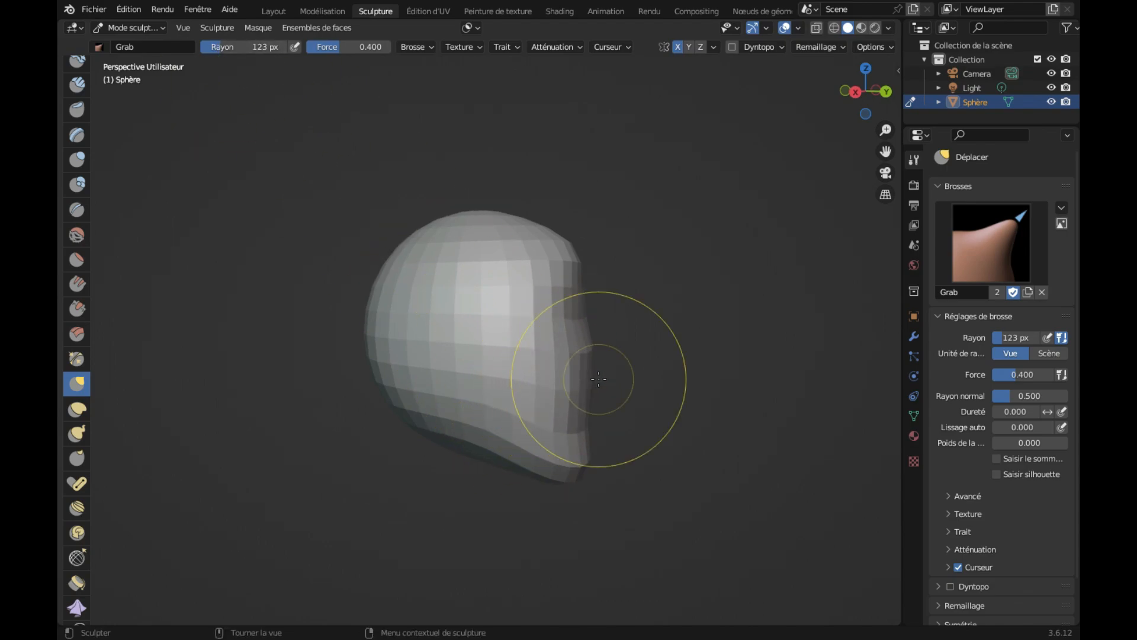
{"action": "scroll", "coordinate": [599, 379], "scroll_direction": "right", "scroll_amount": 10}
{"action": "scroll", "coordinate": [599, 379], "scroll_direction": "right", "scroll_amount": 2}
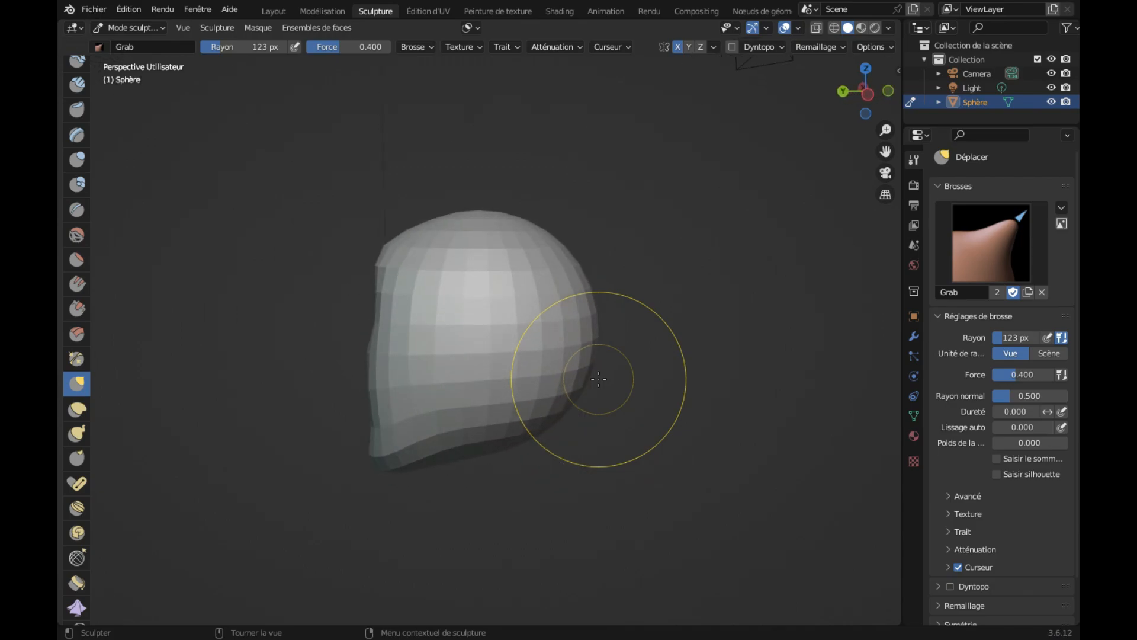
{"action": "scroll", "coordinate": [447, 365], "scroll_direction": "left", "scroll_amount": 4}
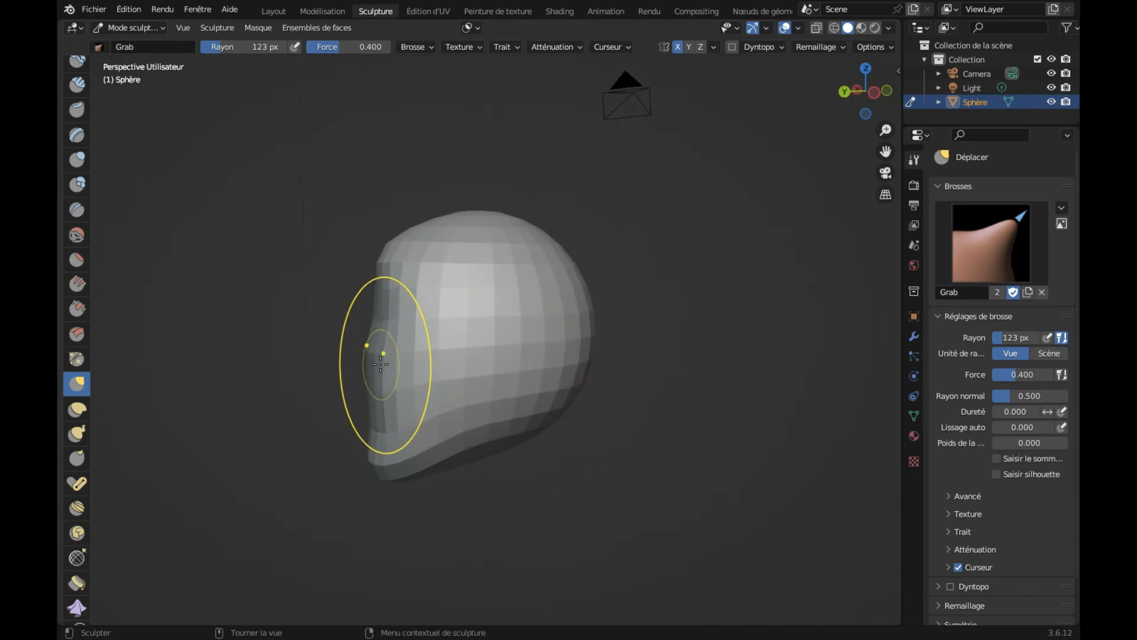
{"action": "left_click_drag", "start_coordinate": [374, 364], "coordinate": [367, 363]}
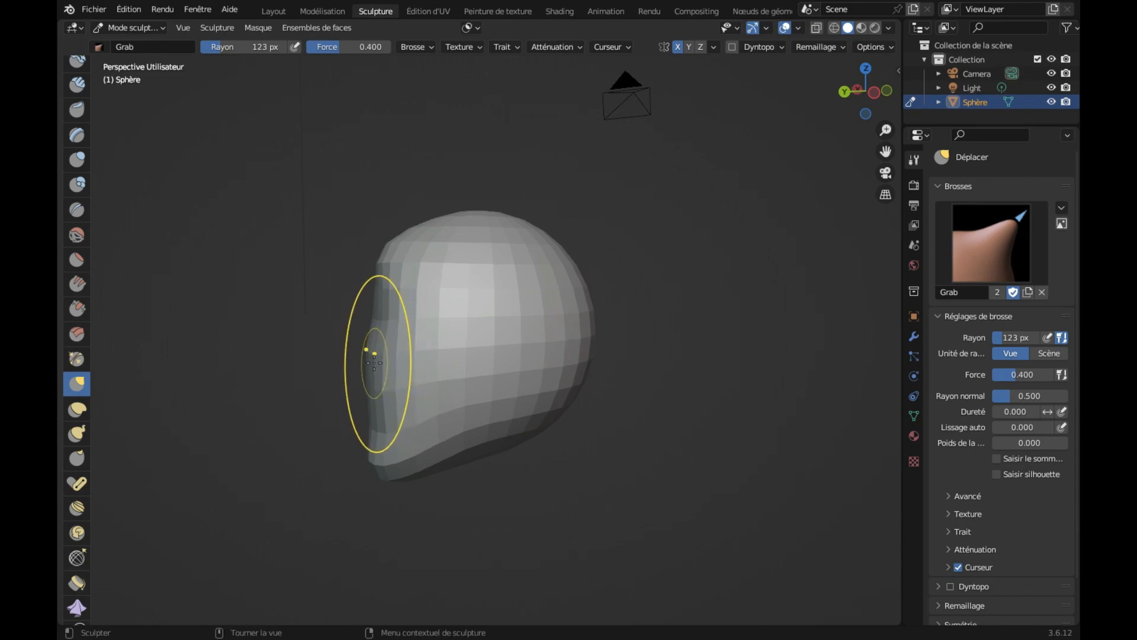
{"action": "left_click_drag", "start_coordinate": [375, 362], "coordinate": [355, 364]}
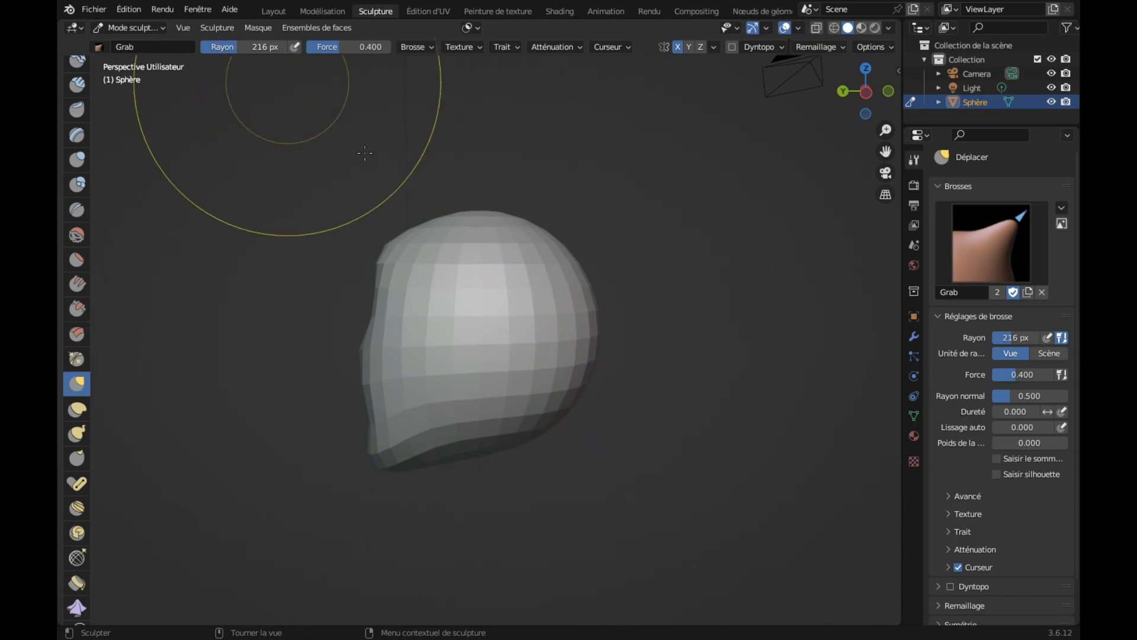
Push the lower back of the skull inward with a 216 px Déplacer brush and select the Crochet serpent brush.
{"action": "left_click_drag", "start_coordinate": [549, 423], "coordinate": [475, 380]}
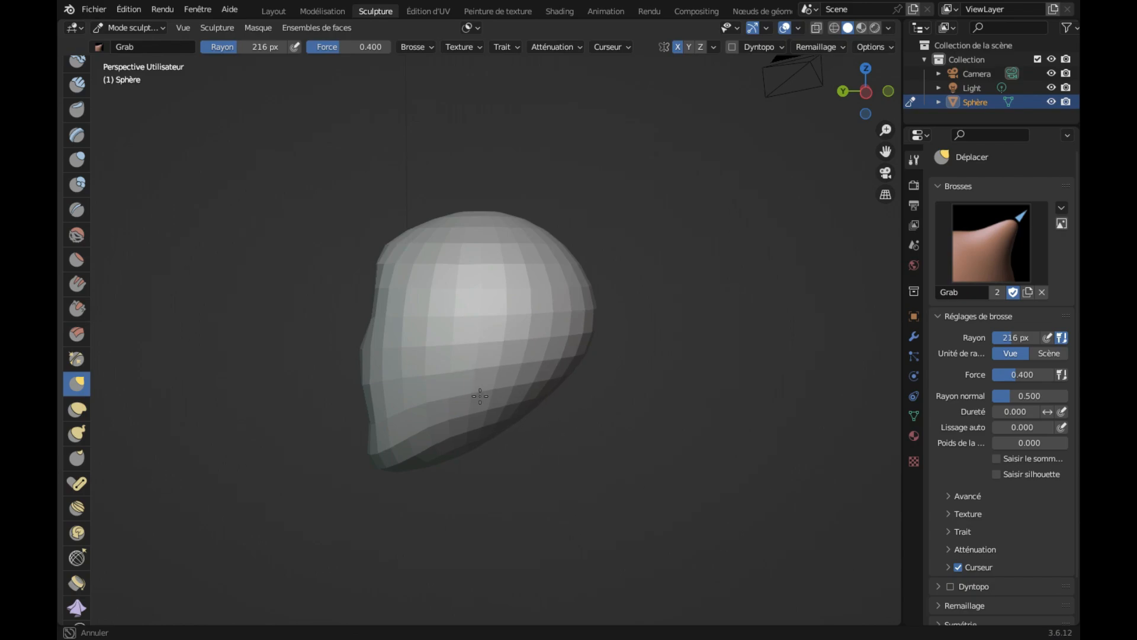
{"action": "scroll", "coordinate": [499, 422], "scroll_direction": "left", "scroll_amount": 10}
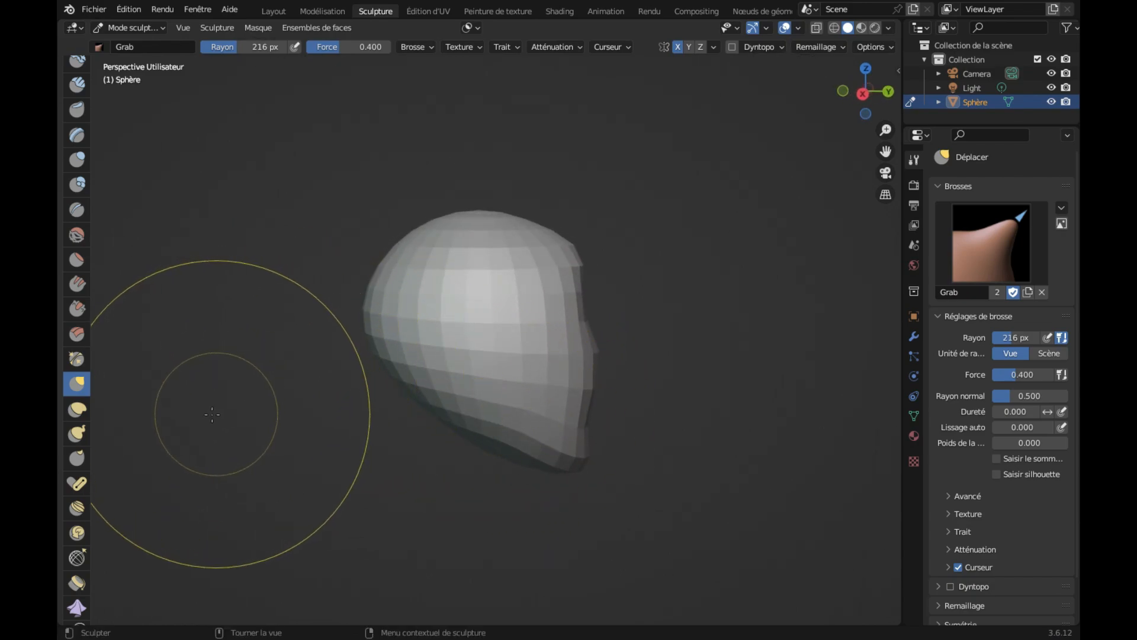
{"action": "scroll", "coordinate": [191, 459], "scroll_direction": "right", "scroll_amount": 6}
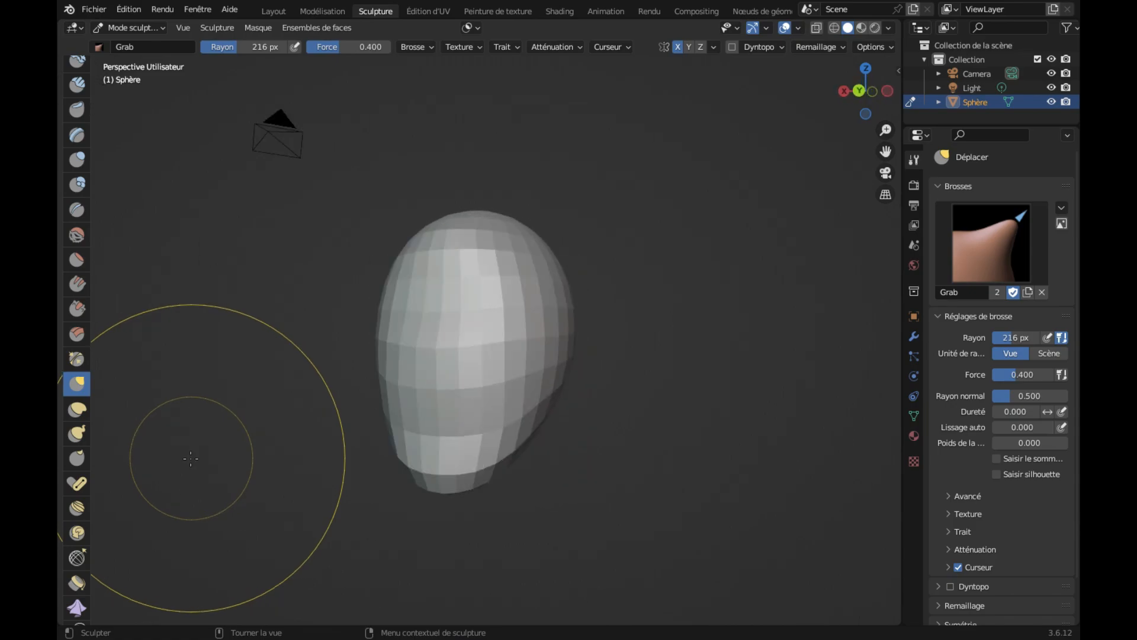
{"action": "scroll", "coordinate": [191, 458], "scroll_direction": "right", "scroll_amount": 4}
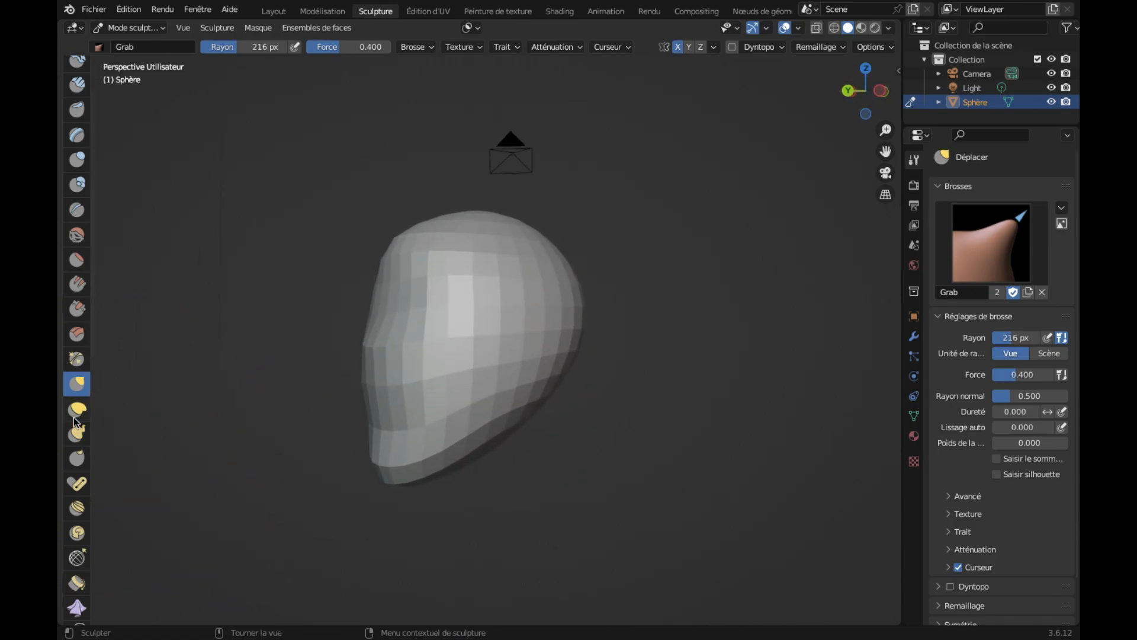
{"action": "left_click", "coordinate": [80, 438]}
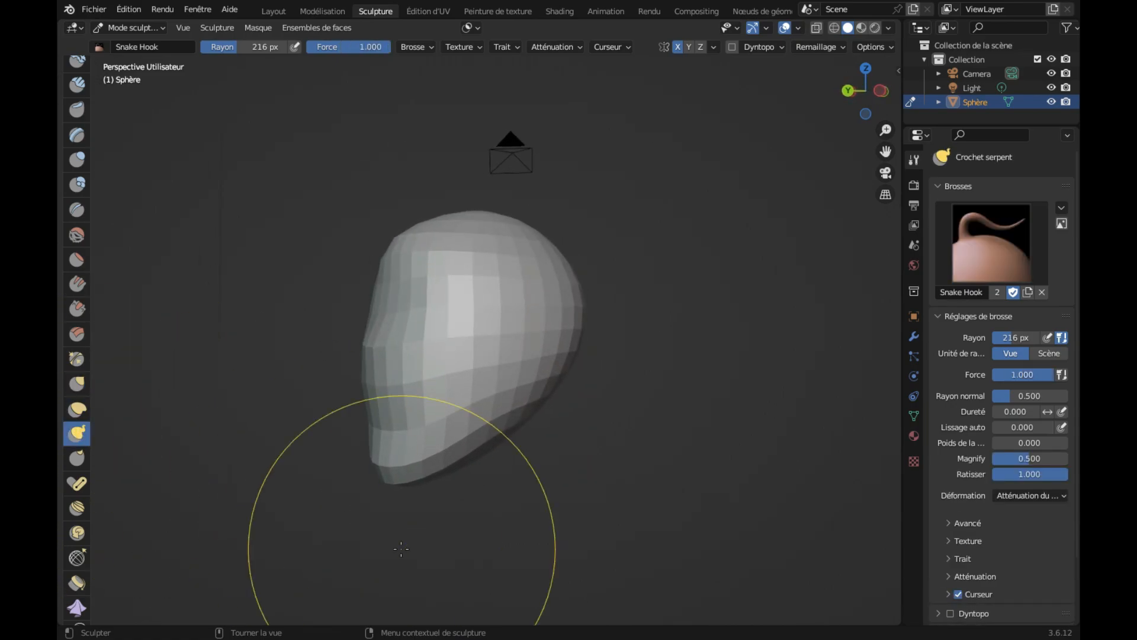
Try to pull a neck out of the lower back of the skull with a 71 px Crochet serpent brush, undoing each attempt.
{"action": "scroll", "coordinate": [394, 545], "scroll_direction": "right", "scroll_amount": 4}
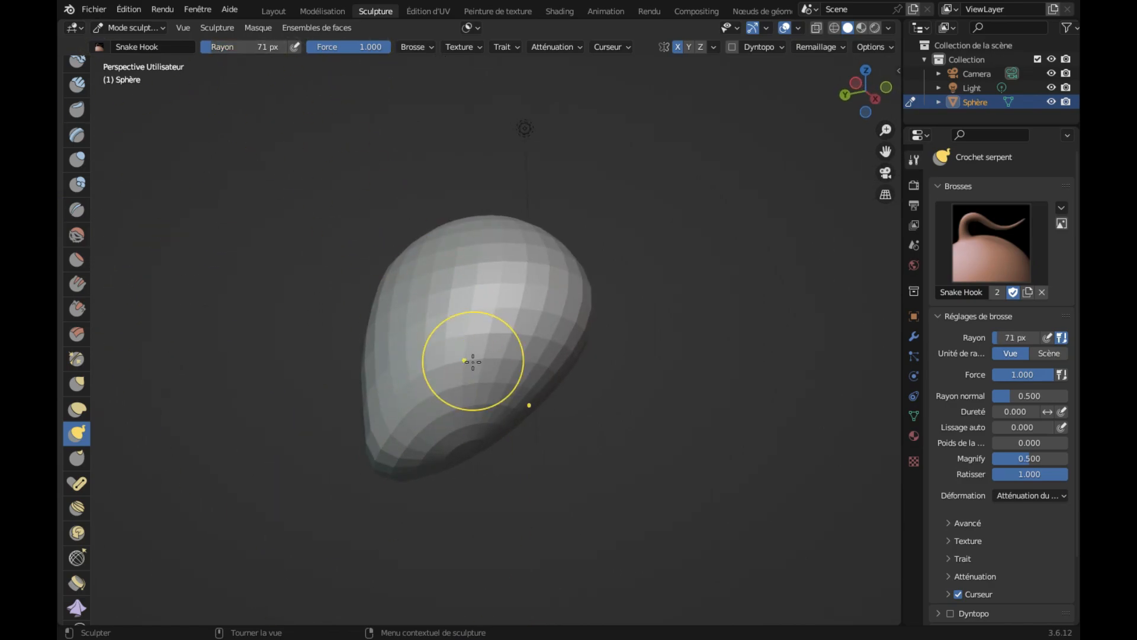
{"action": "scroll", "coordinate": [473, 361], "scroll_direction": "up", "scroll_amount": 5}
{"action": "scroll", "coordinate": [473, 361], "scroll_direction": "up", "scroll_amount": 2}
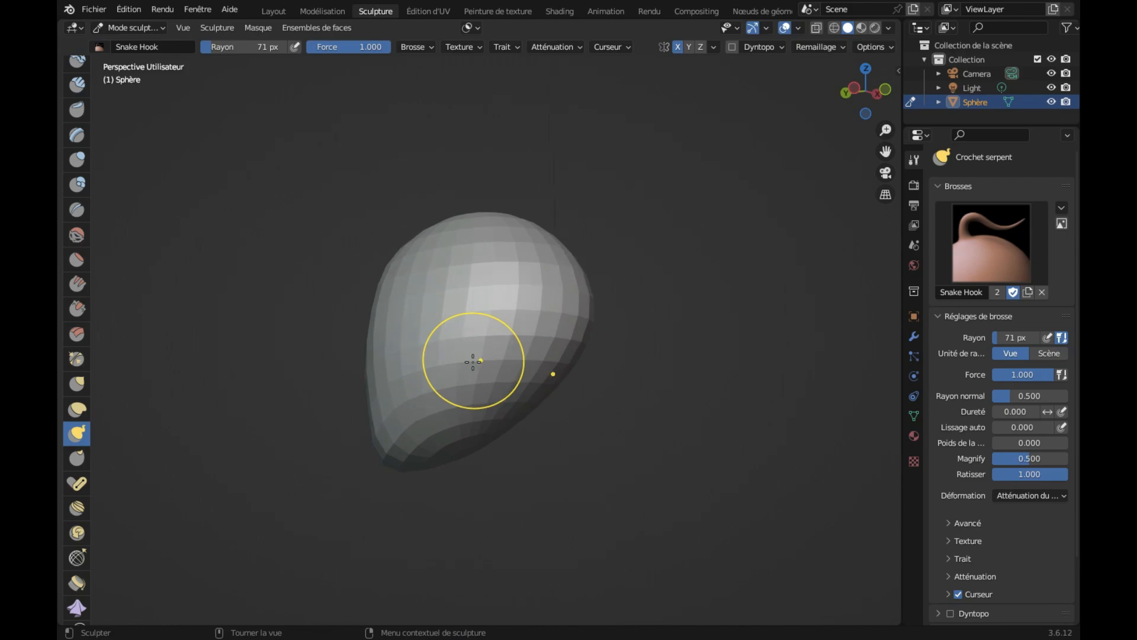
{"action": "left_click_drag", "start_coordinate": [474, 358], "coordinate": [549, 466]}
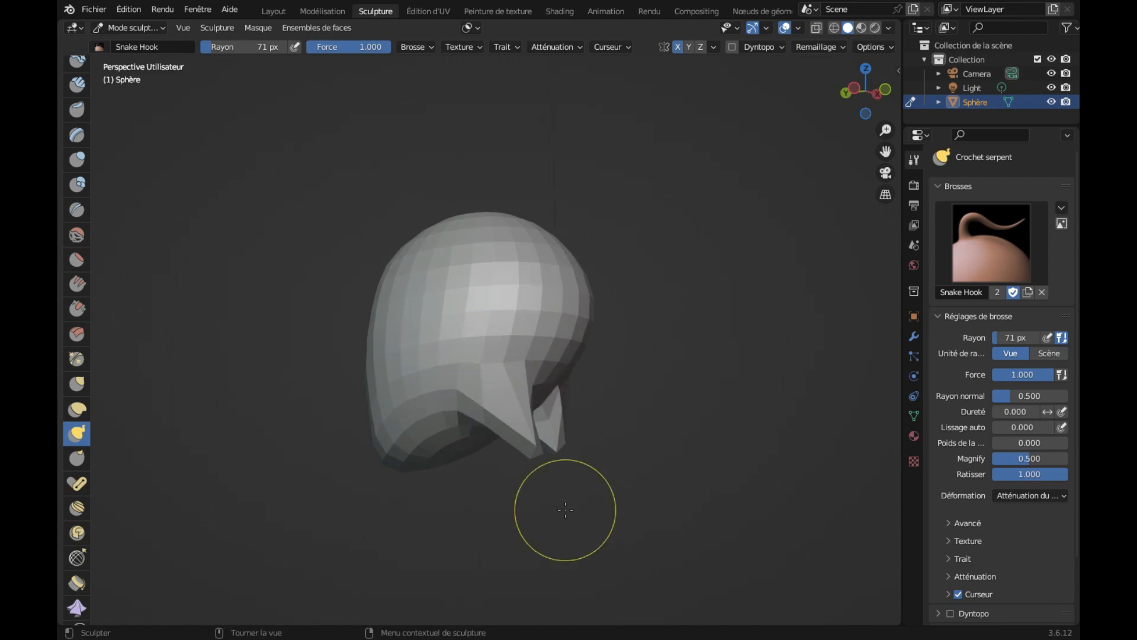
{"action": "key", "text": "ctrl+z"}
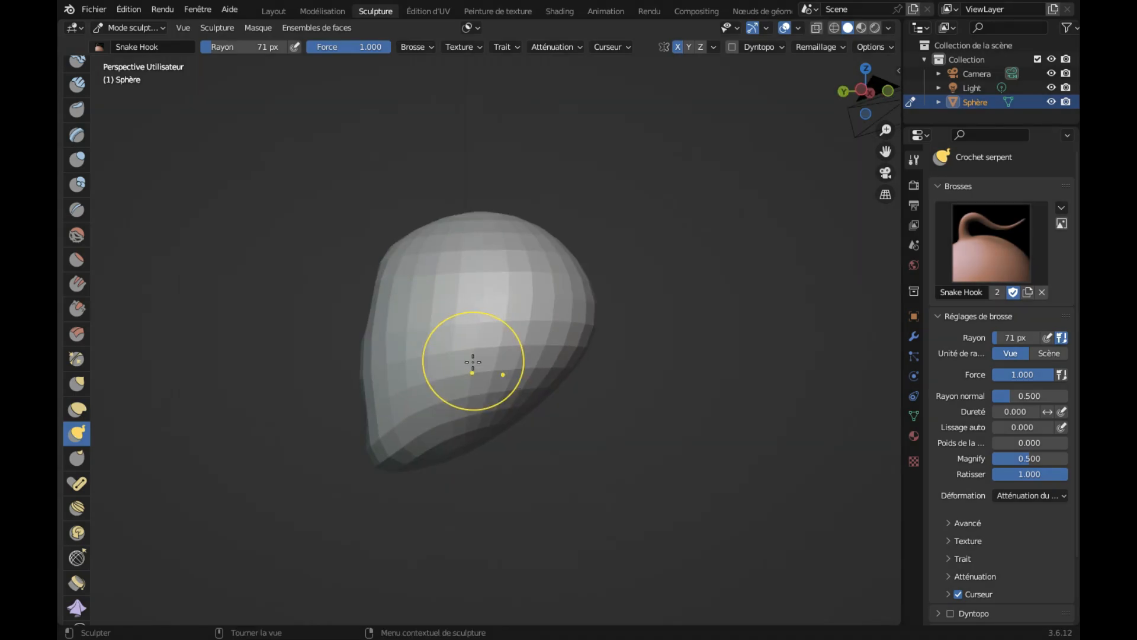
{"action": "left_click_drag", "start_coordinate": [494, 387], "coordinate": [558, 486]}
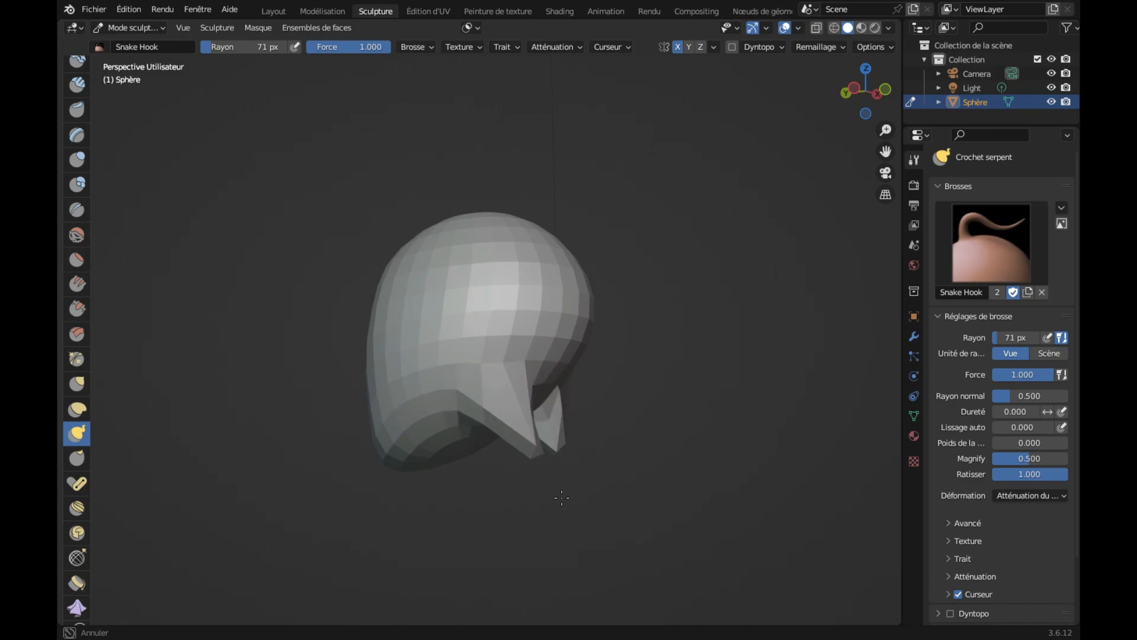
{"action": "key", "text": "ctrl+z"}
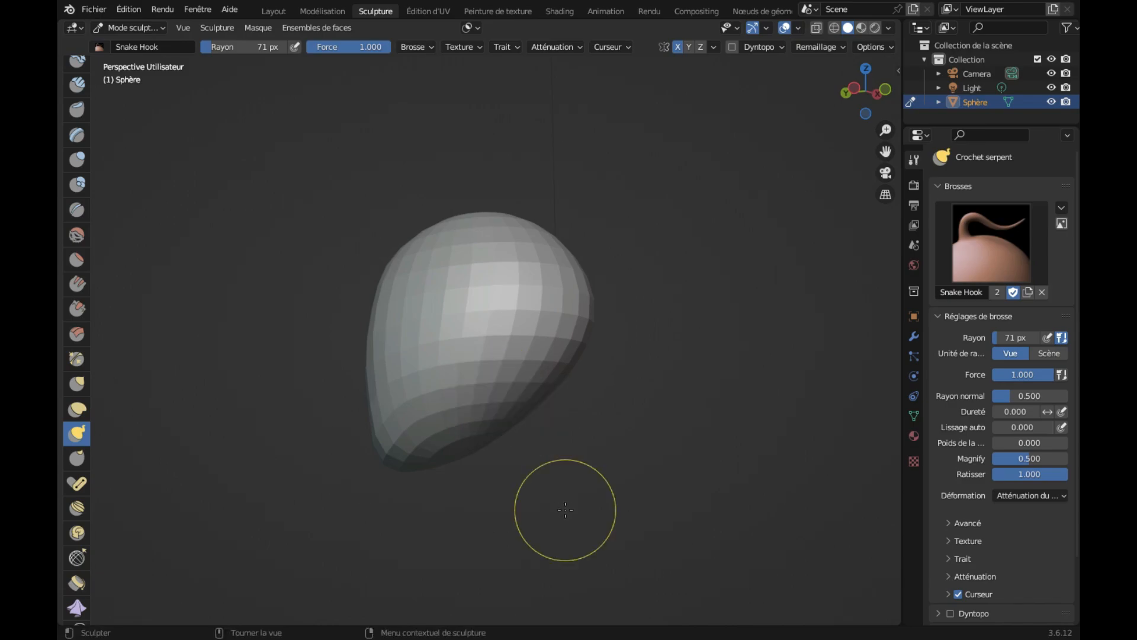
Try to build the neck from the back and underside of the skull with several 71 px Crochet serpent strokes, and undo them all.
{"action": "key", "text": "KP_1"}
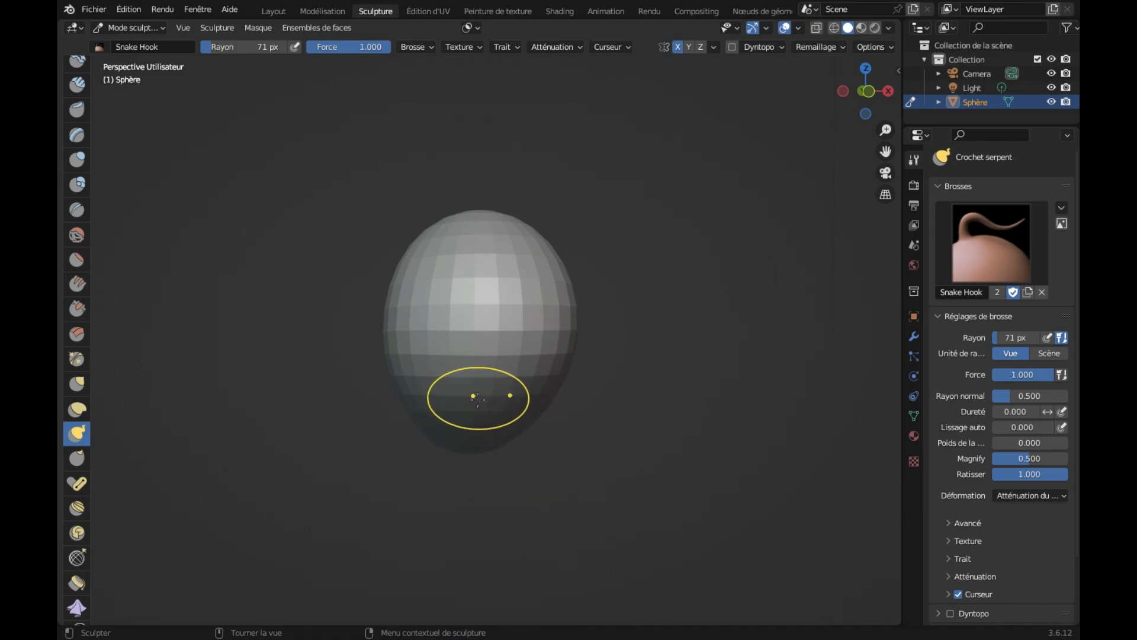
{"action": "left_click_drag", "start_coordinate": [485, 399], "coordinate": [485, 514]}
{"action": "left_click_drag", "start_coordinate": [490, 557], "coordinate": [490, 528]}
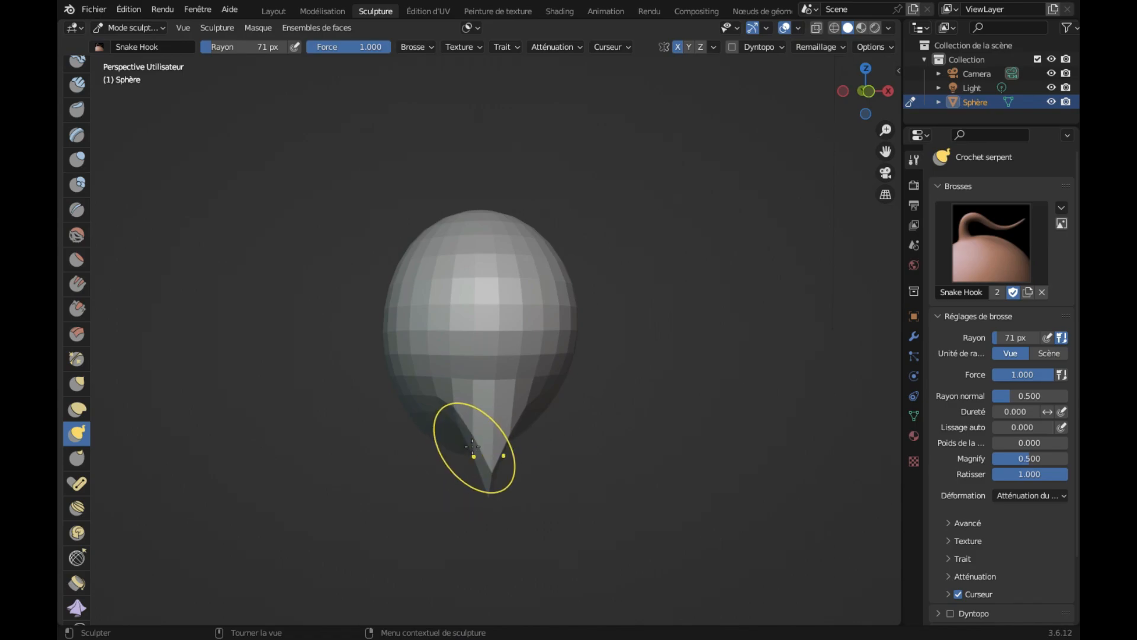
{"action": "mouse_move", "coordinate": [473, 444]}
{"action": "left_mouse_down"}
{"action": "mouse_move", "coordinate": [489, 477]}
{"action": "mouse_move", "coordinate": [482, 498]}
{"action": "left_mouse_up"}
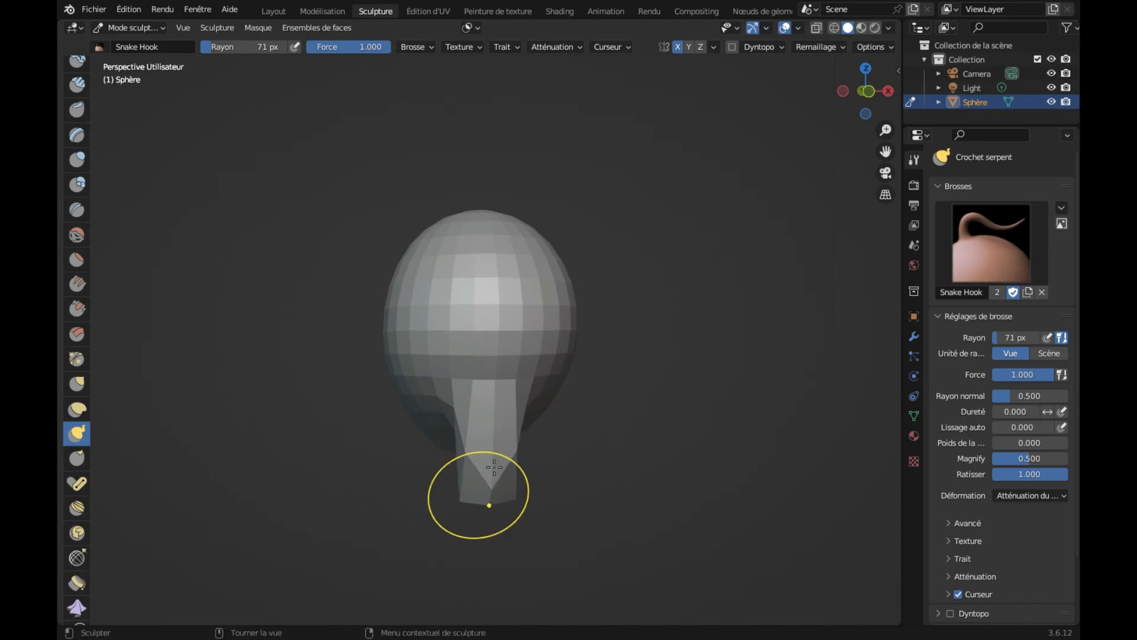
{"action": "mouse_move", "coordinate": [460, 452]}
{"action": "left_mouse_down"}
{"action": "mouse_move", "coordinate": [433, 527]}
{"action": "mouse_move", "coordinate": [437, 564]}
{"action": "left_mouse_up"}
{"action": "middle_click_drag", "start_coordinate": [436, 563], "coordinate": [532, 478]}
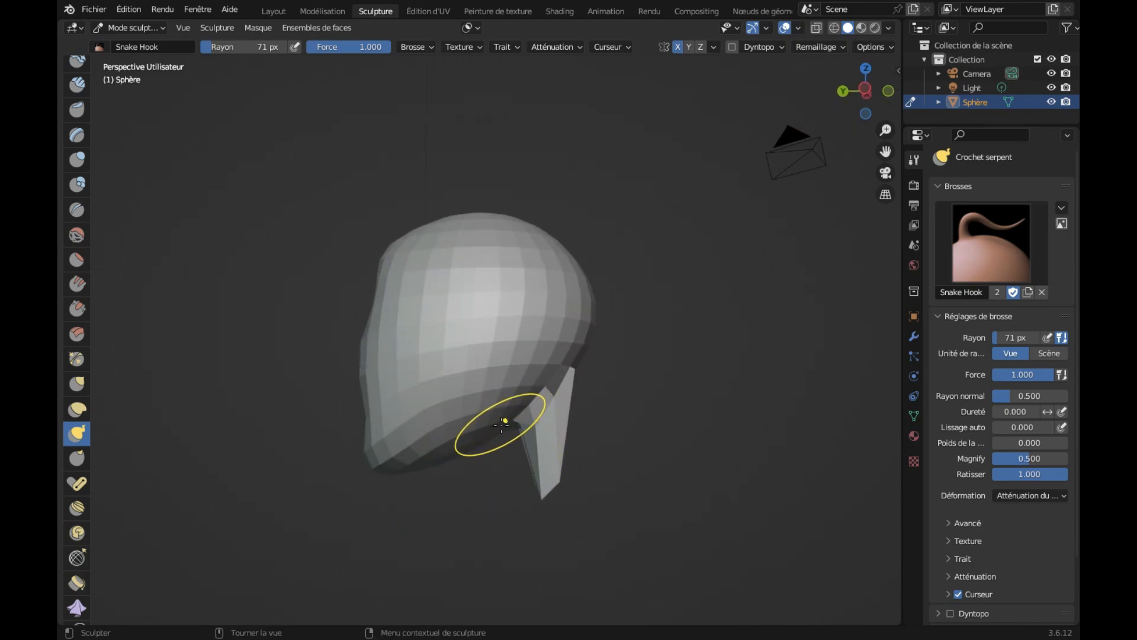
{"action": "mouse_move", "coordinate": [506, 412]}
{"action": "left_mouse_down"}
{"action": "mouse_move", "coordinate": [508, 535]}
{"action": "mouse_move", "coordinate": [533, 571]}
{"action": "left_mouse_up"}
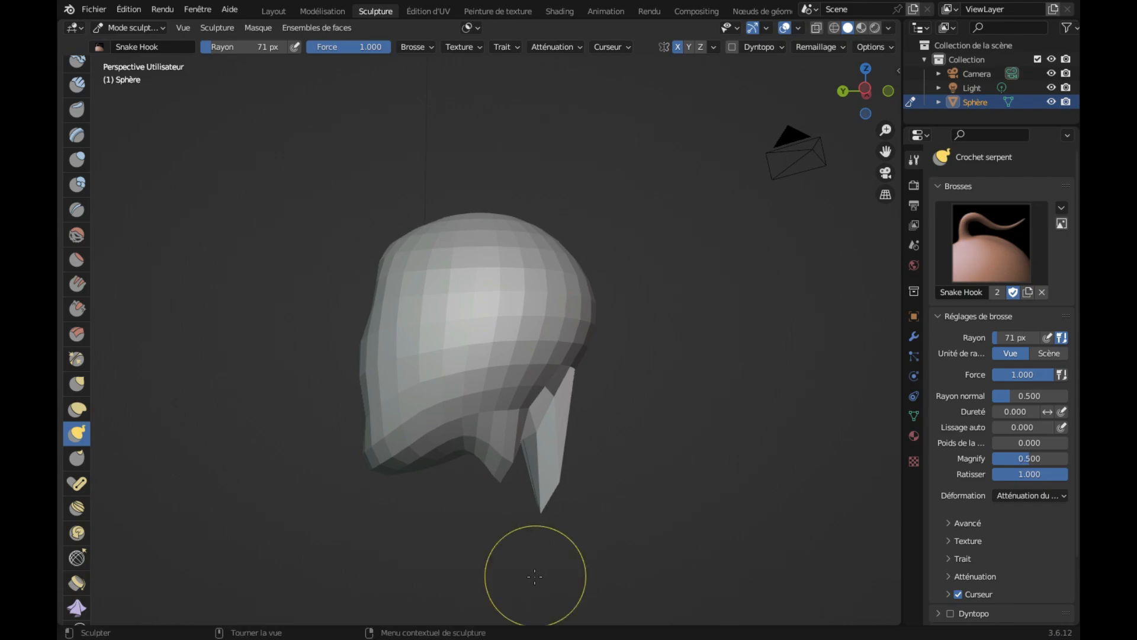
{"action": "key", "text": "ctrl+z"}
{"action": "key", "text": "ctrl+z"}
{"action": "key", "text": "ctrl+z"}
{"action": "key", "text": "ctrl+z"}
{"action": "key", "text": "ctrl+z"}
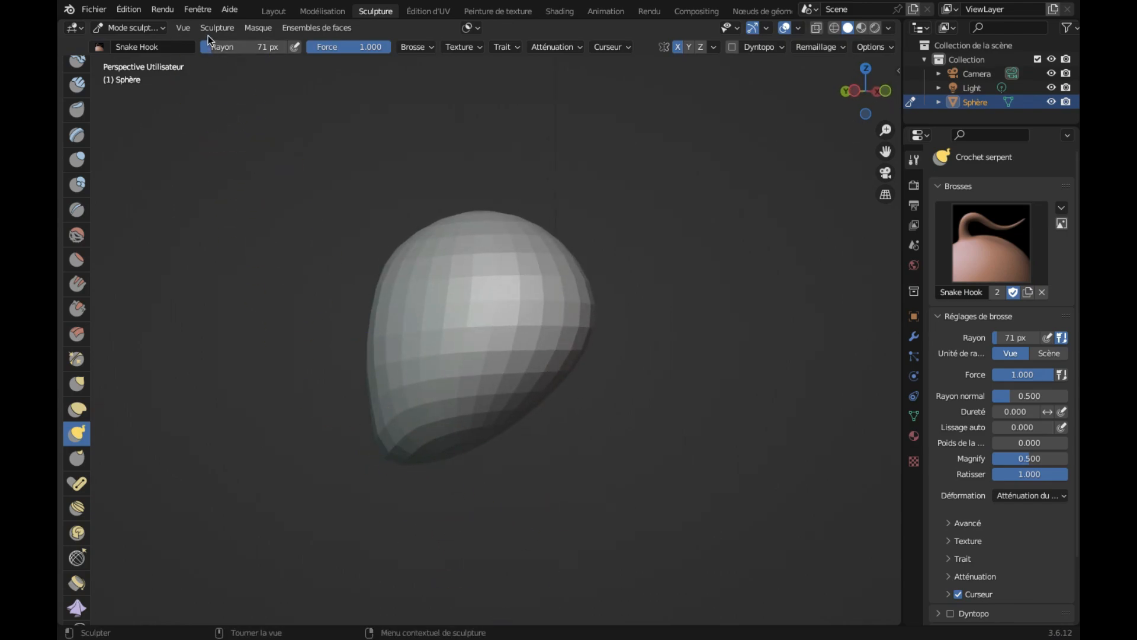
Set the Crochet serpent radius to 123 px and pull a neck down and back from the lower back of the skull.
{"action": "left_click_drag", "start_coordinate": [220, 46], "coordinate": [222, 47]}
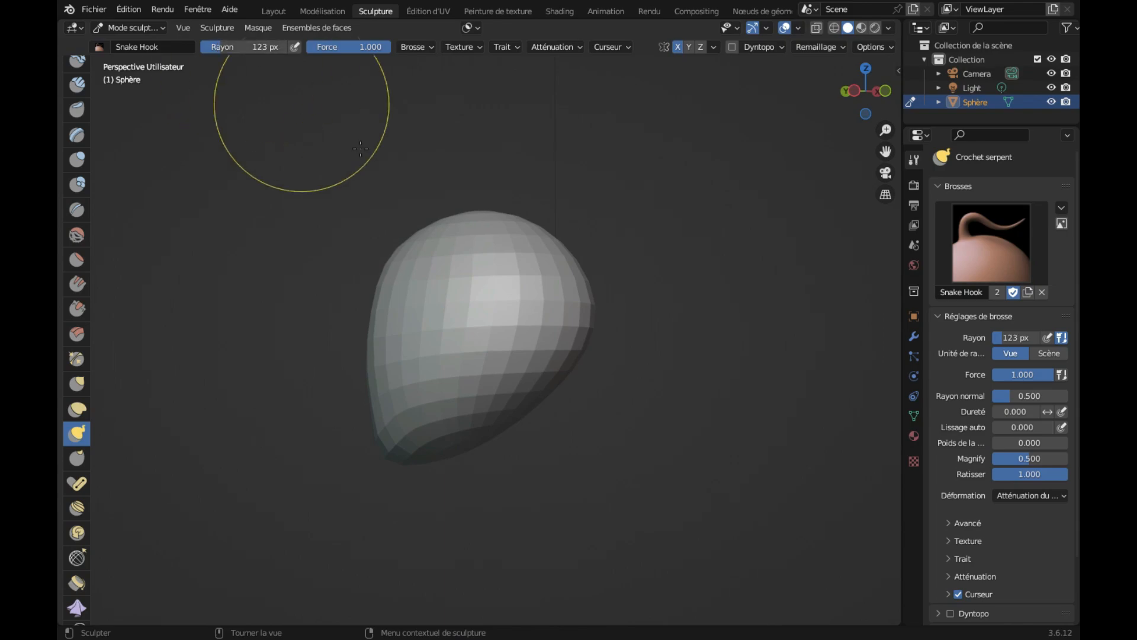
{"action": "middle_click_drag", "start_coordinate": [510, 386], "coordinate": [495, 388]}
{"action": "left_click_drag", "start_coordinate": [485, 388], "coordinate": [583, 541]}
{"action": "middle_click_drag", "start_coordinate": [584, 541], "coordinate": [516, 541]}
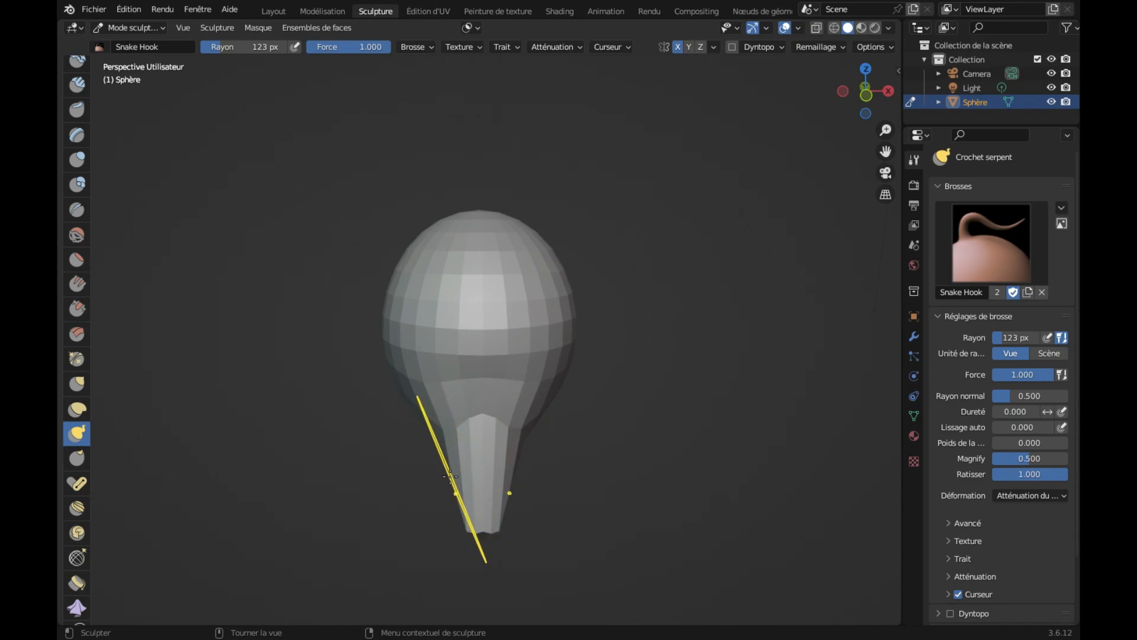
Widen the neck's lower end outward and pull the underside of the skull down to thicken the front of the neck.
{"action": "left_click_drag", "start_coordinate": [450, 476], "coordinate": [396, 552]}
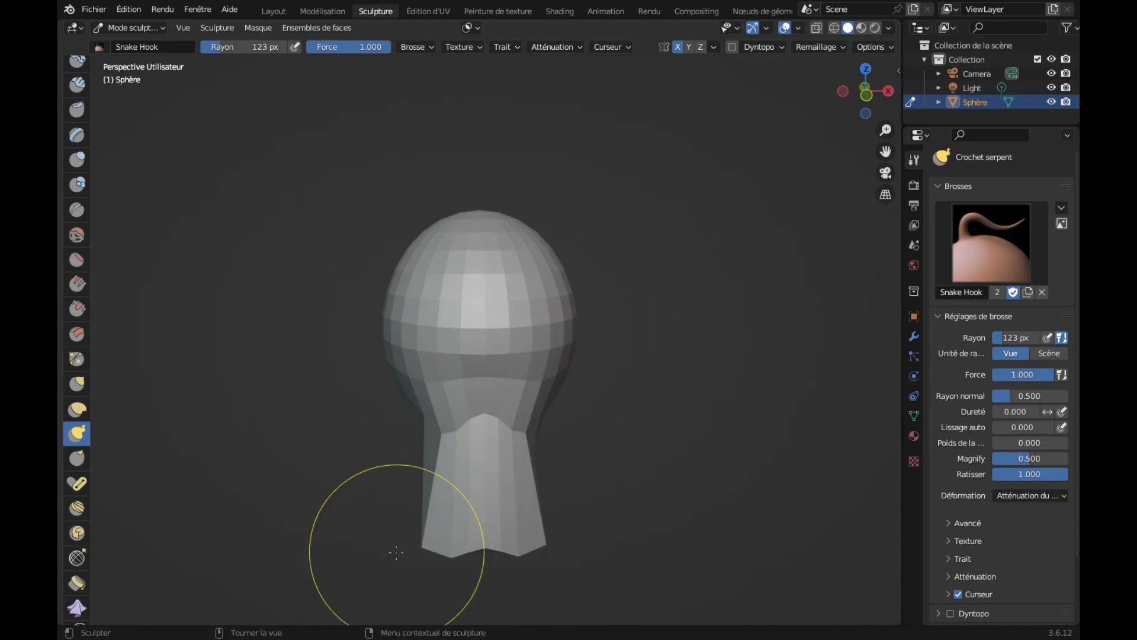
{"action": "middle_click_drag", "start_coordinate": [396, 552], "coordinate": [486, 470]}
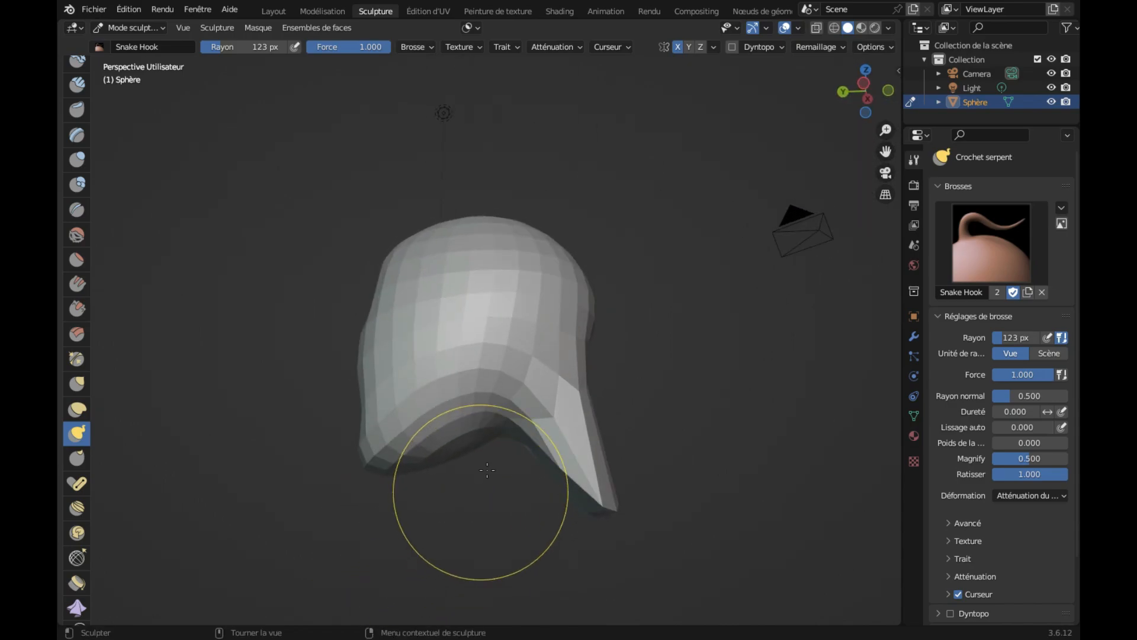
{"action": "mouse_move", "coordinate": [503, 432]}
{"action": "left_mouse_down"}
{"action": "mouse_move", "coordinate": [557, 527]}
{"action": "mouse_move", "coordinate": [556, 569]}
{"action": "left_mouse_up"}
Move the lower part of the neck forward under the skull with the 208 px Déplacer brush.
{"action": "scroll", "coordinate": [557, 569], "scroll_direction": "up", "scroll_amount": 5}
{"action": "scroll", "coordinate": [556, 569], "scroll_direction": "right", "scroll_amount": 10}
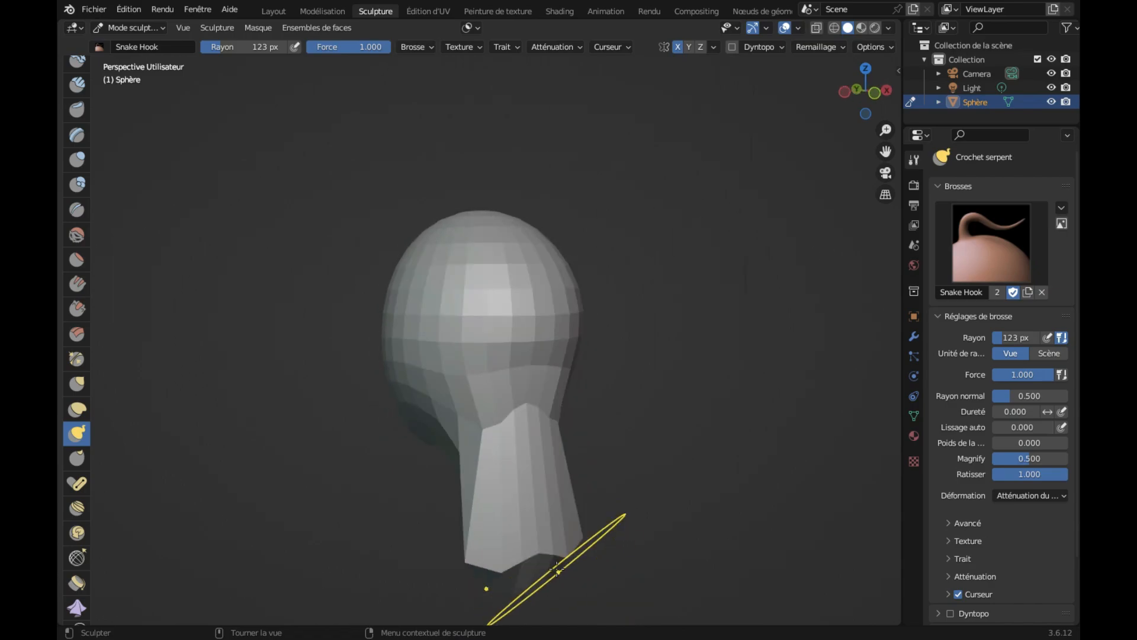
{"action": "scroll", "coordinate": [557, 569], "scroll_direction": "right", "scroll_amount": 15}
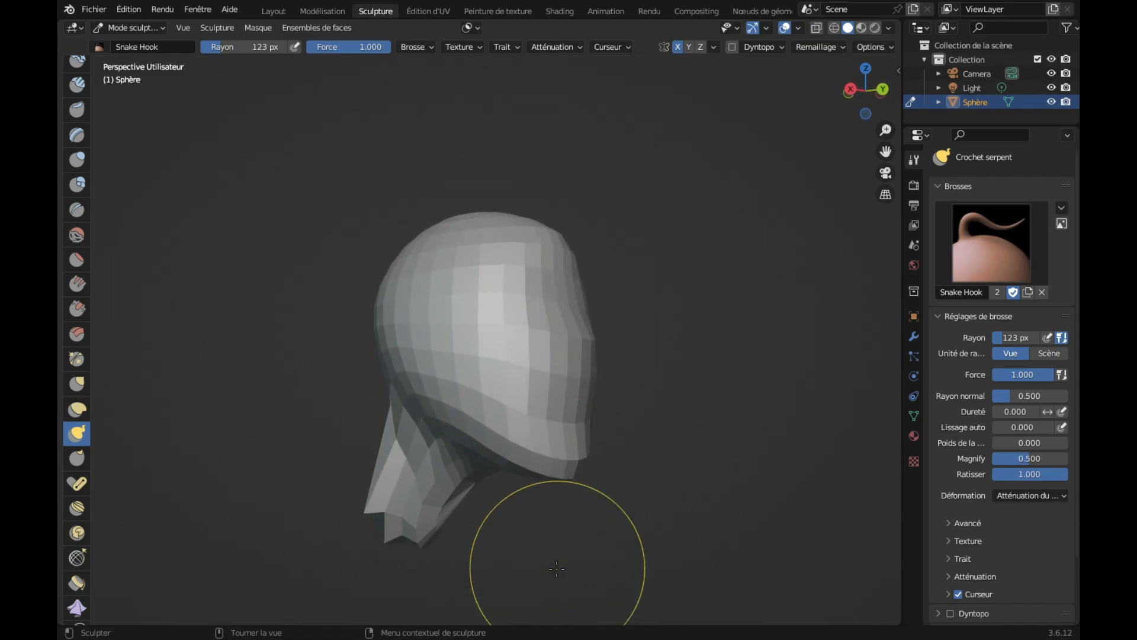
{"action": "scroll", "coordinate": [525, 563], "scroll_direction": "right", "scroll_amount": 15}
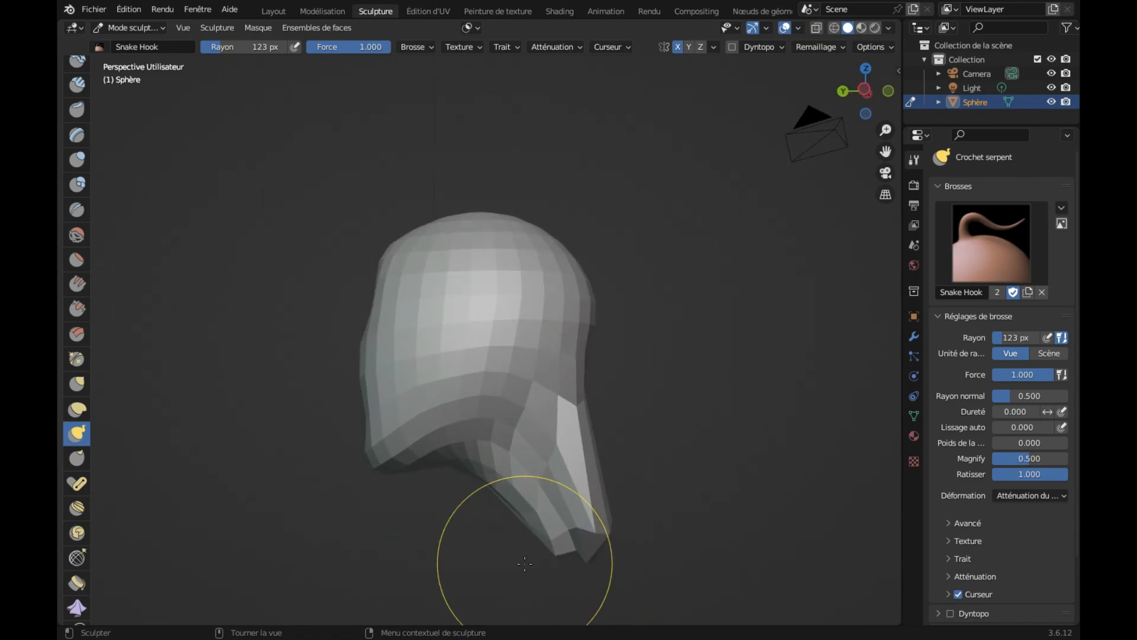
{"action": "scroll", "coordinate": [525, 564], "scroll_direction": "right", "scroll_amount": 3}
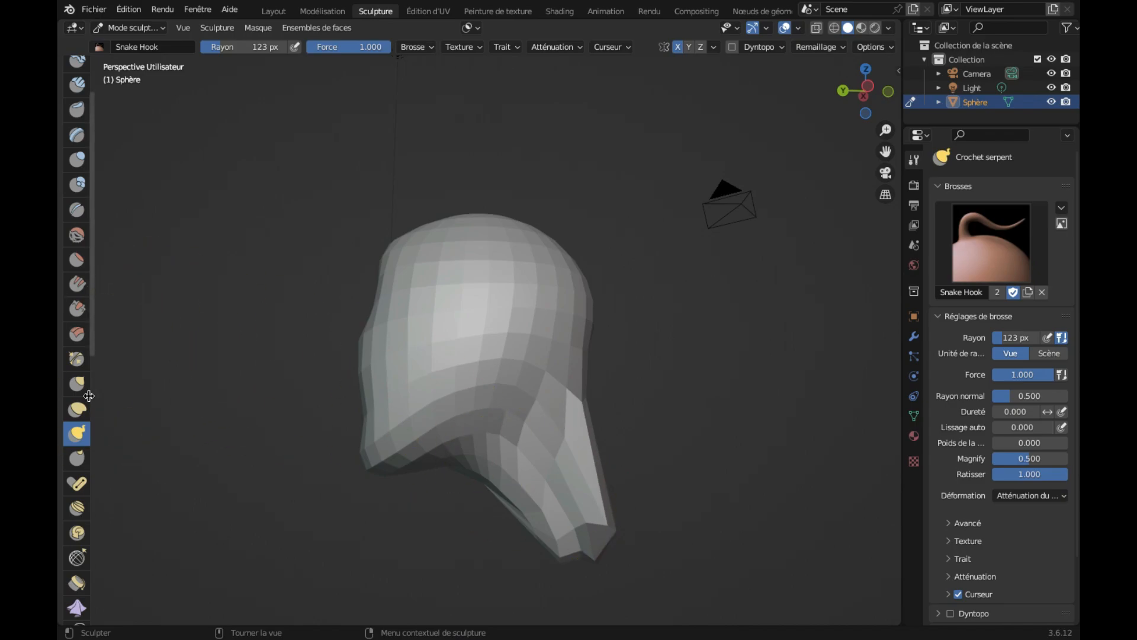
{"action": "left_click", "coordinate": [77, 383]}
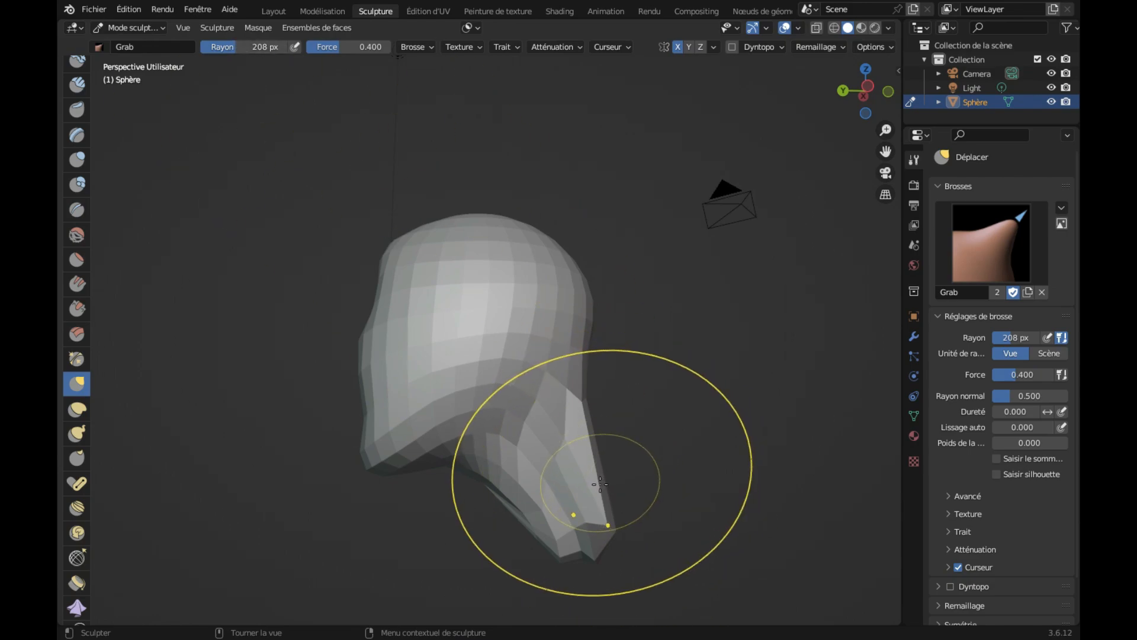
{"action": "left_click_drag", "start_coordinate": [601, 482], "coordinate": [543, 502]}
{"action": "left_click_drag", "start_coordinate": [508, 547], "coordinate": [513, 545]}
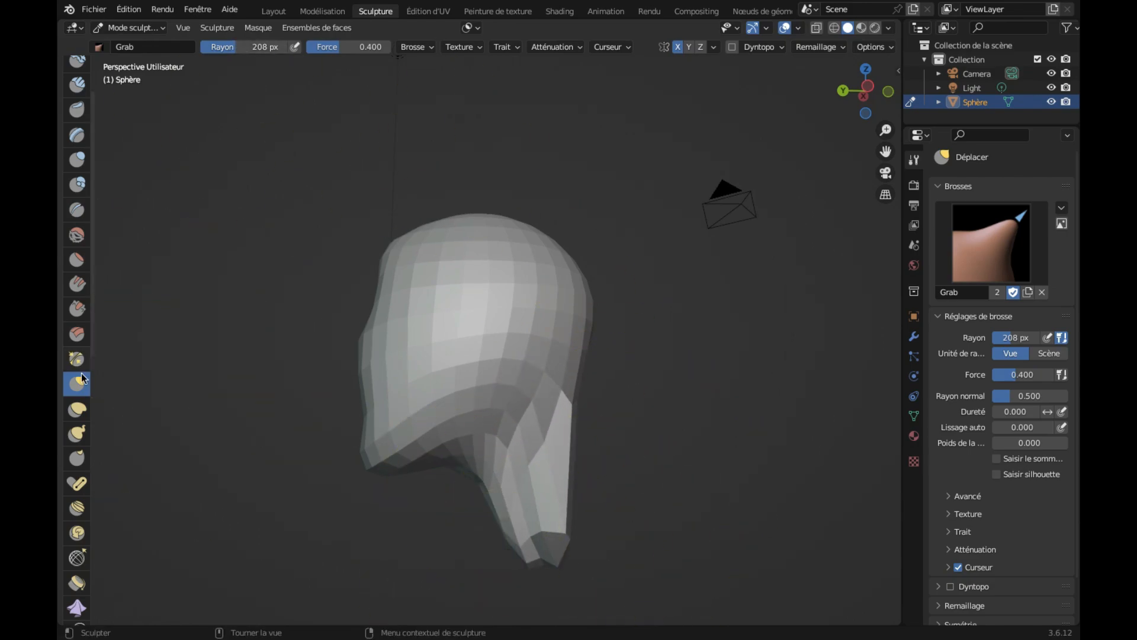
Pull the neck forward and down with the 208 px Crochet serpent brush, then reduce the brush radius to 119 px.
{"action": "scroll", "coordinate": [77, 408], "scroll_direction": "up", "scroll_amount": 2}
{"action": "scroll", "coordinate": [282, 368], "scroll_direction": "up", "scroll_amount": 2}
{"action": "left_click", "coordinate": [77, 483]}
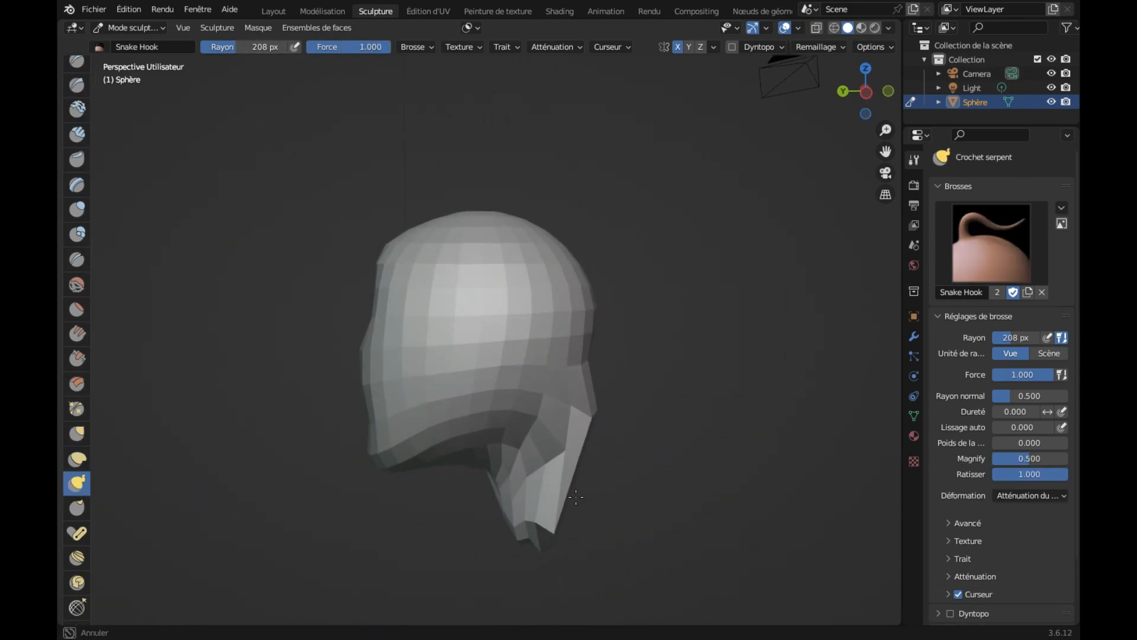
{"action": "mouse_move", "coordinate": [558, 492]}
{"action": "left_mouse_down"}
{"action": "mouse_move", "coordinate": [592, 515]}
{"action": "mouse_move", "coordinate": [513, 525]}
{"action": "left_mouse_up"}
{"action": "left_click_drag", "start_coordinate": [482, 568], "coordinate": [481, 567]}
{"action": "scroll", "coordinate": [454, 457], "scroll_direction": "left", "scroll_amount": 3}
{"action": "scroll", "coordinate": [479, 541], "scroll_direction": "left", "scroll_amount": 10}
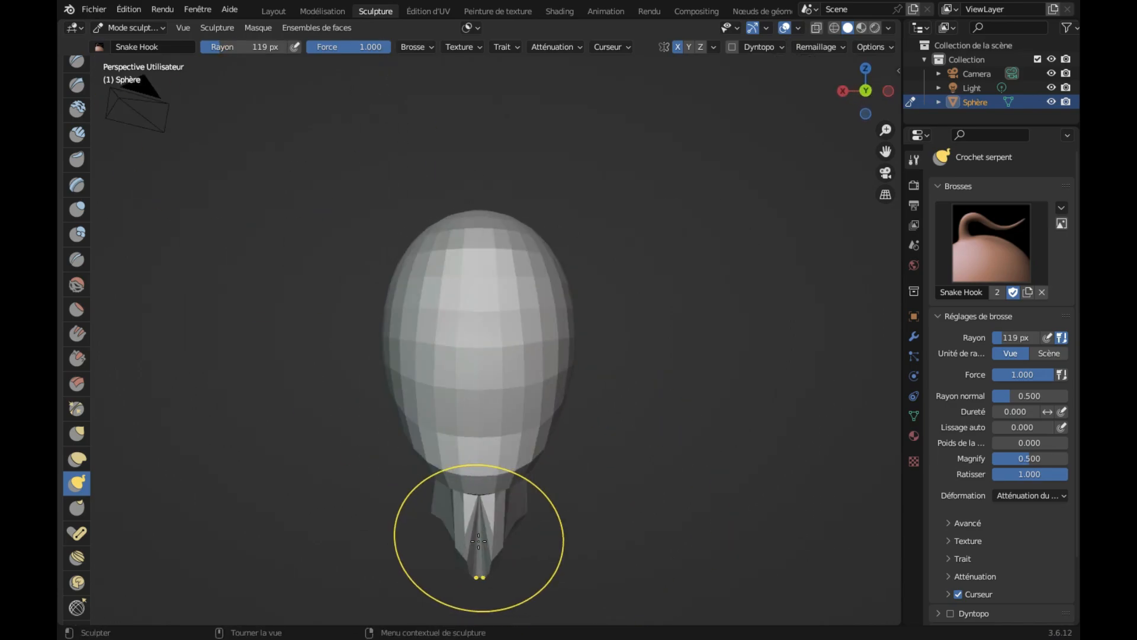
Pull the back of the neck's base backward with the 119 px Déplacer brush to make the neck thicker.
{"action": "scroll", "coordinate": [479, 541], "scroll_direction": "right", "scroll_amount": 10}
{"action": "left_click", "coordinate": [76, 435]}
{"action": "left_click_drag", "start_coordinate": [581, 544], "coordinate": [596, 533]}
{"action": "scroll", "coordinate": [501, 541], "scroll_direction": "left", "scroll_amount": 6}
{"action": "left_click_drag", "start_coordinate": [481, 541], "coordinate": [539, 531]}
{"action": "left_click_drag", "start_coordinate": [588, 497], "coordinate": [601, 493]}
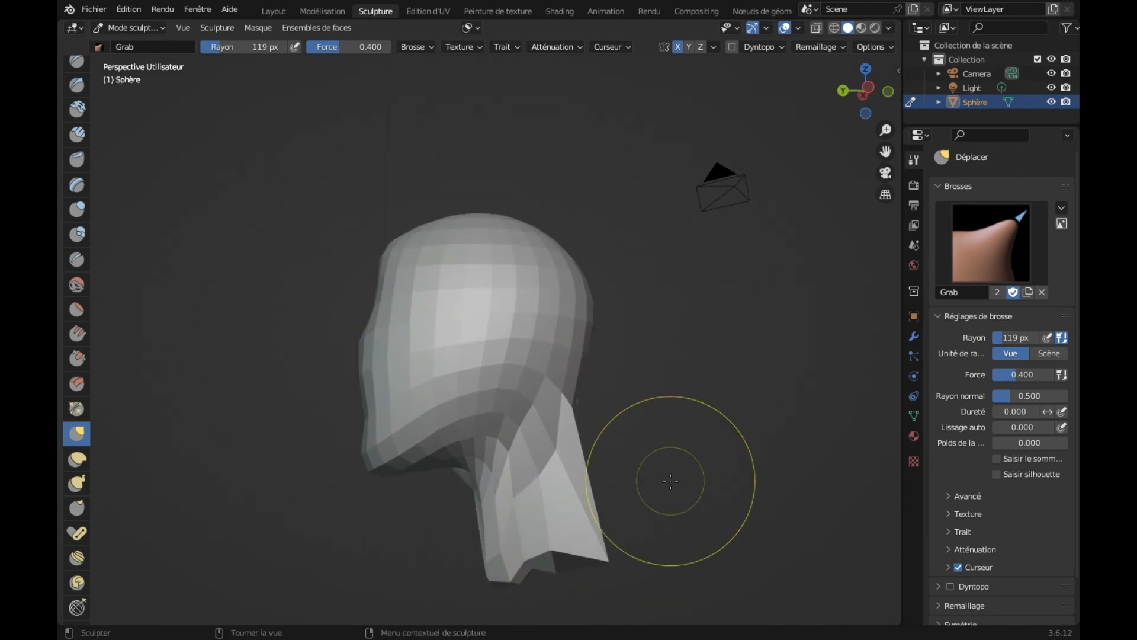
Smooth the side of the head and the junction between skull and neck with the 119 px Adoucir brush.
{"action": "scroll", "coordinate": [612, 532], "scroll_direction": "left", "scroll_amount": 5}
{"action": "left_click", "coordinate": [83, 288]}
{"action": "left_click_drag", "start_coordinate": [475, 370], "coordinate": [461, 357]}
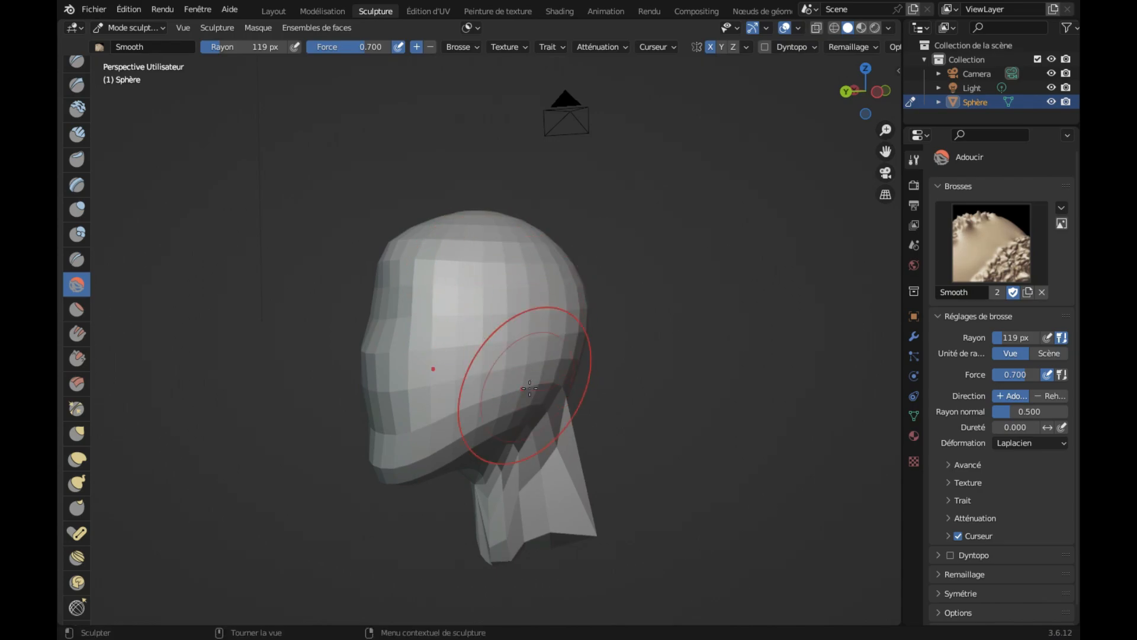
{"action": "scroll", "coordinate": [529, 387], "scroll_direction": "right", "scroll_amount": 6}
{"action": "mouse_move", "coordinate": [529, 389]}
{"action": "left_mouse_down"}
{"action": "mouse_move", "coordinate": [508, 350]}
{"action": "mouse_move", "coordinate": [513, 264]}
{"action": "mouse_move", "coordinate": [603, 363]}
{"action": "left_mouse_up"}
Lower the Adoucir strength to 0.394, undo the last stroke and smooth the side of the head again.
{"action": "scroll", "coordinate": [397, 402], "scroll_direction": "left", "scroll_amount": 5}
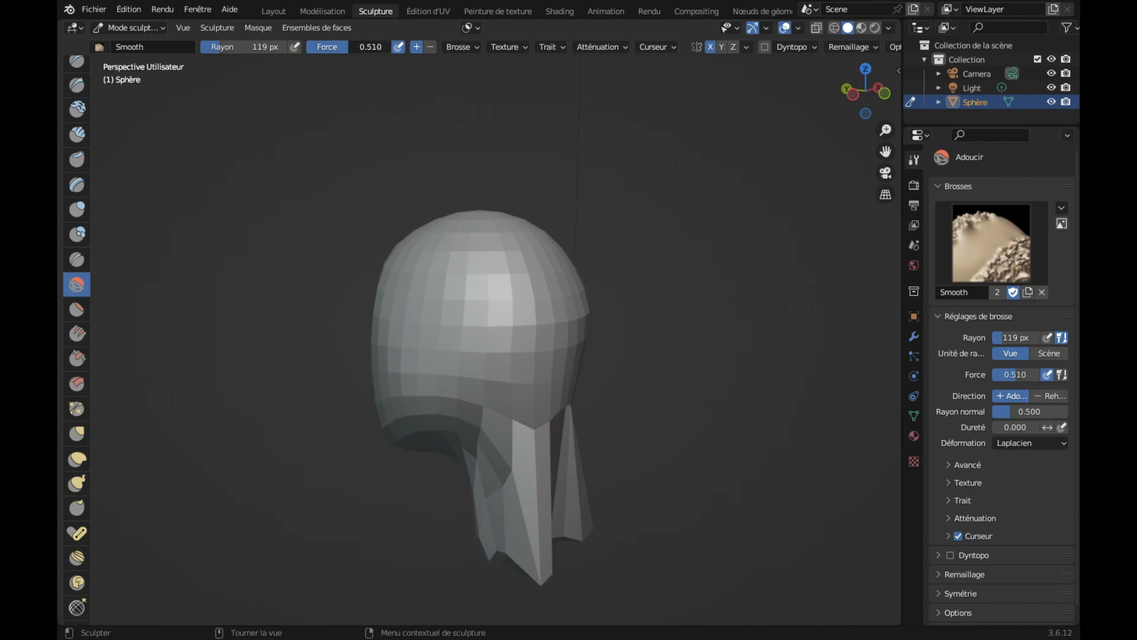
{"action": "scroll", "coordinate": [421, 283], "scroll_direction": "left", "scroll_amount": 5}
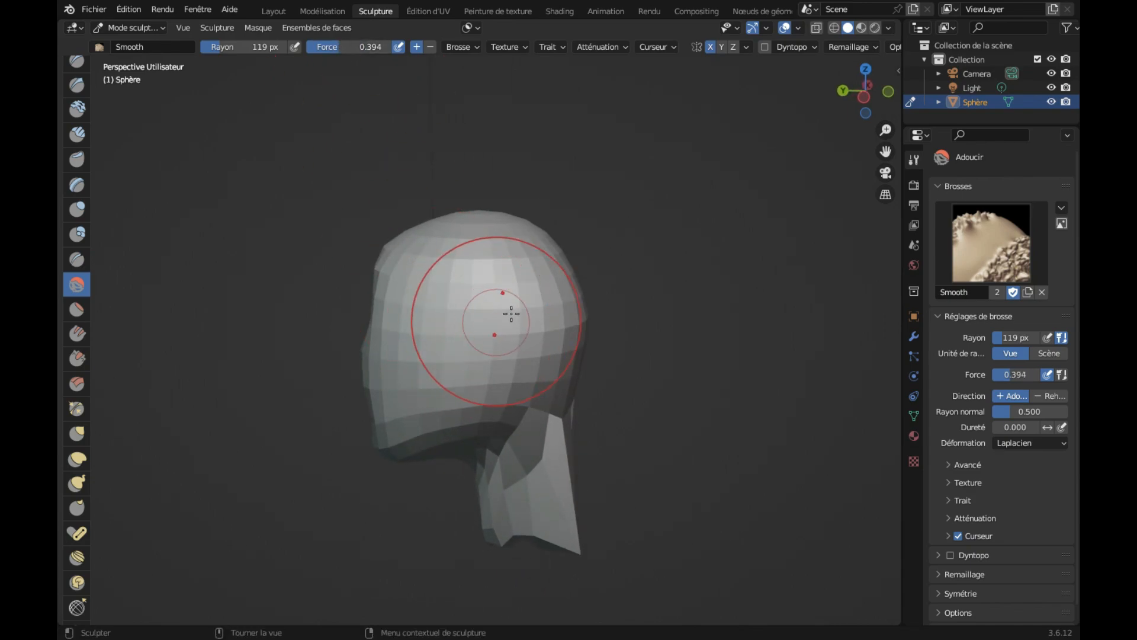
{"action": "scroll", "coordinate": [518, 311], "scroll_direction": "down", "scroll_amount": 5}
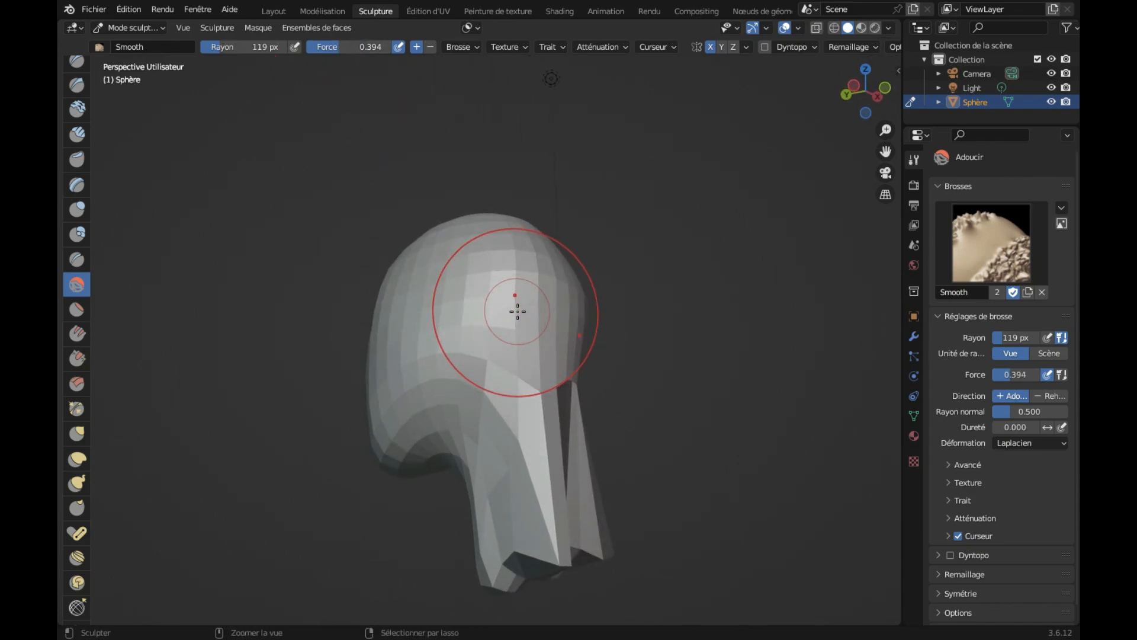
{"action": "key", "text": "ctrl+z"}
{"action": "scroll", "coordinate": [517, 311], "scroll_direction": "left", "scroll_amount": 4}
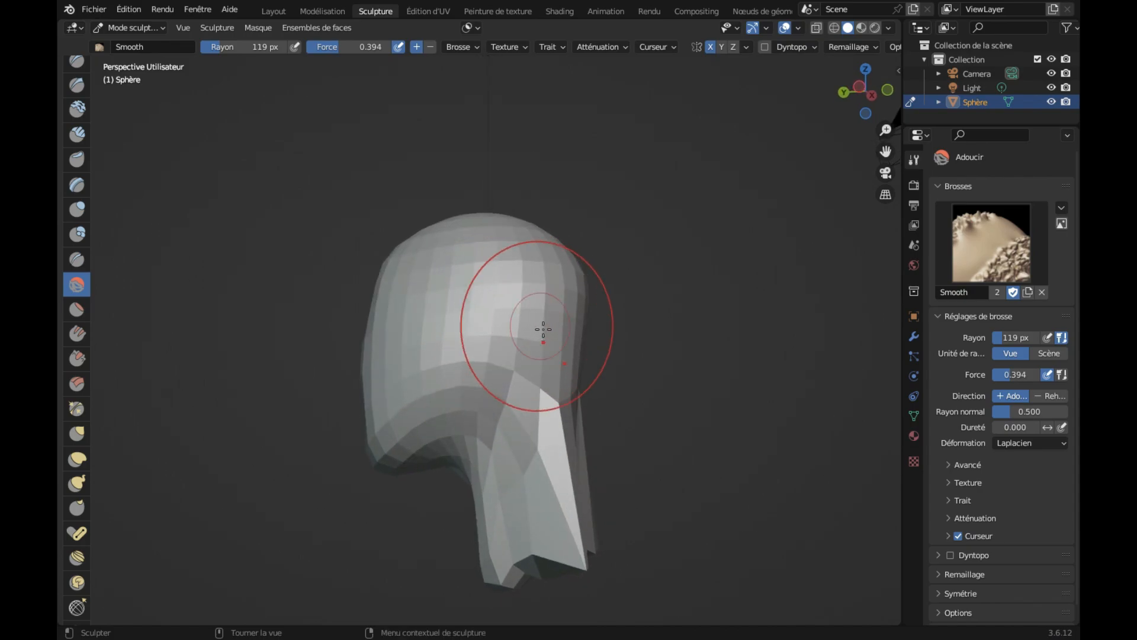
{"action": "left_click_drag", "start_coordinate": [475, 357], "coordinate": [475, 378]}
{"action": "scroll", "coordinate": [475, 378], "scroll_direction": "left", "scroll_amount": 6}
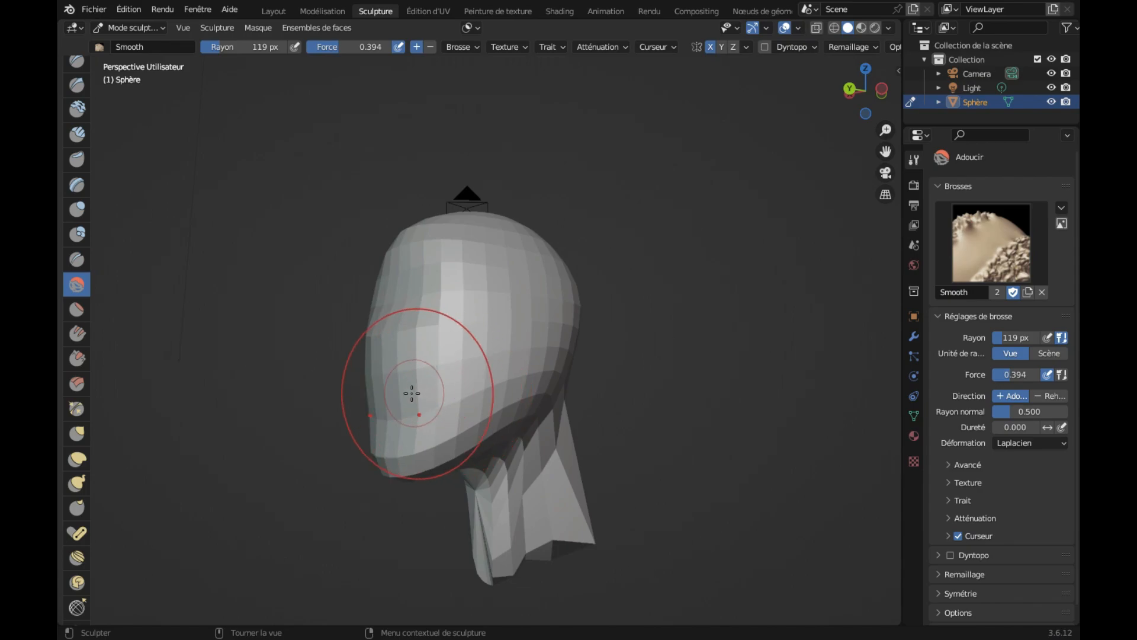
Smooth the nape and the side of the neck with the Adoucir brush at strength 0.394.
{"action": "scroll", "coordinate": [527, 394], "scroll_direction": "right", "scroll_amount": 6}
{"action": "scroll", "coordinate": [527, 394], "scroll_direction": "right", "scroll_amount": 1}
{"action": "left_click_drag", "start_coordinate": [527, 394], "coordinate": [540, 408]}
{"action": "left_click_drag", "start_coordinate": [561, 458], "coordinate": [545, 516]}
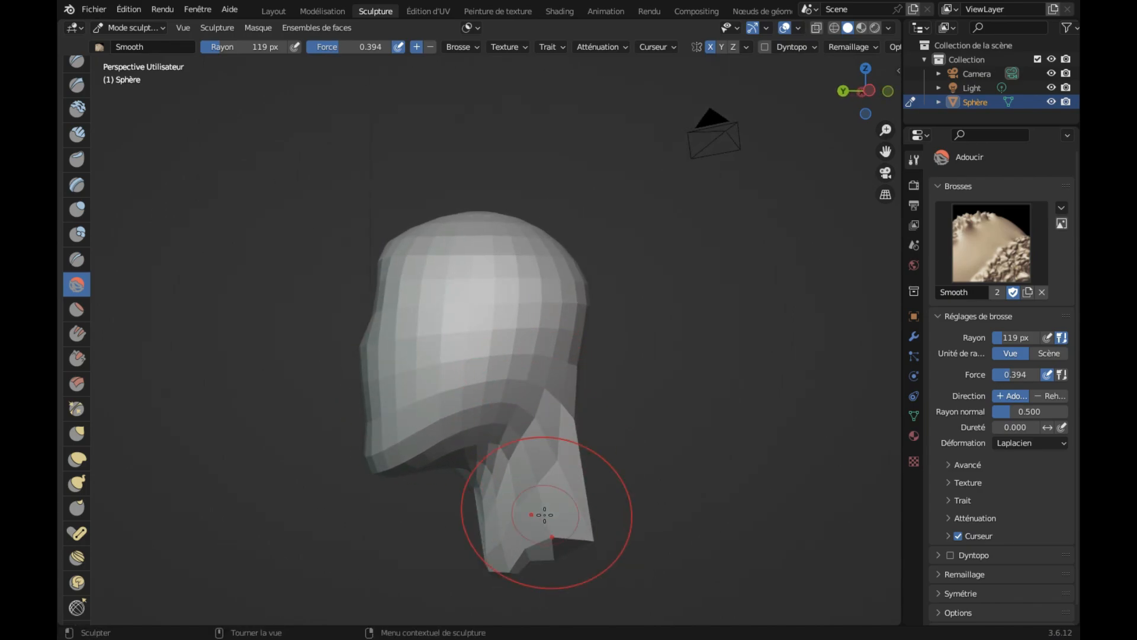
Smooth the jagged lower end of the neck from behind and from the opposite side with the Adoucir brush.
{"action": "scroll", "coordinate": [540, 515], "scroll_direction": "right", "scroll_amount": 5}
{"action": "scroll", "coordinate": [558, 535], "scroll_direction": "right", "scroll_amount": 6}
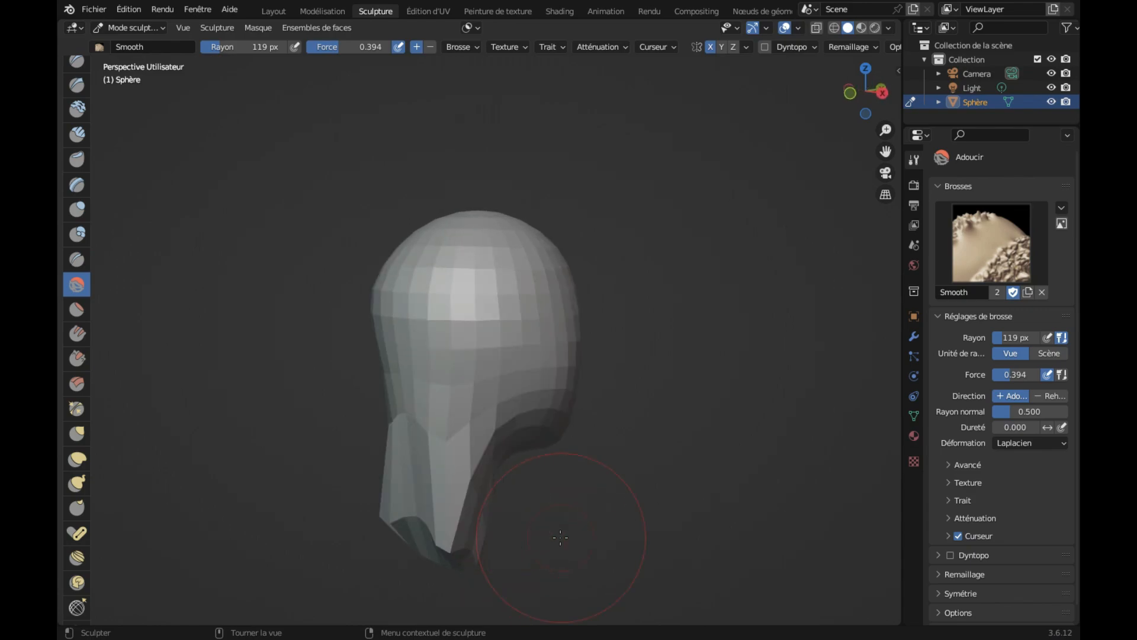
{"action": "left_click_drag", "start_coordinate": [403, 516], "coordinate": [459, 529]}
{"action": "scroll", "coordinate": [444, 525], "scroll_direction": "right", "scroll_amount": 4}
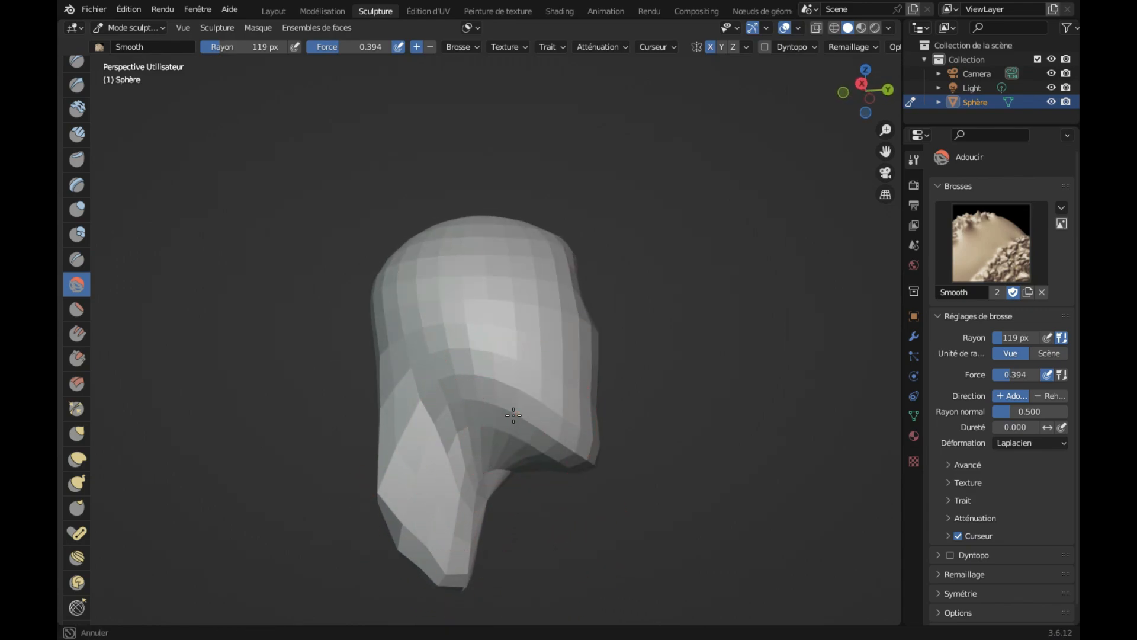
{"action": "scroll", "coordinate": [564, 435], "scroll_direction": "right", "scroll_amount": 4}
{"action": "scroll", "coordinate": [565, 435], "scroll_direction": "right", "scroll_amount": 6}
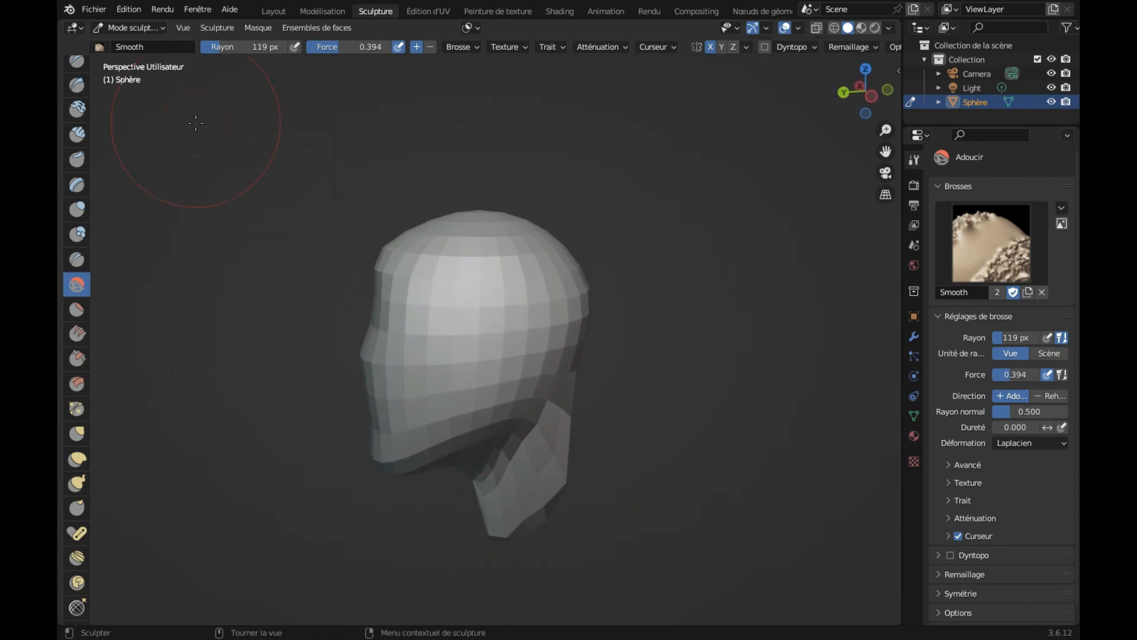
Try a stroke on the forehead with the 119 px Dessiner net brush at strength 0.500.
{"action": "scroll", "coordinate": [82, 68], "scroll_direction": "up", "scroll_amount": 1}
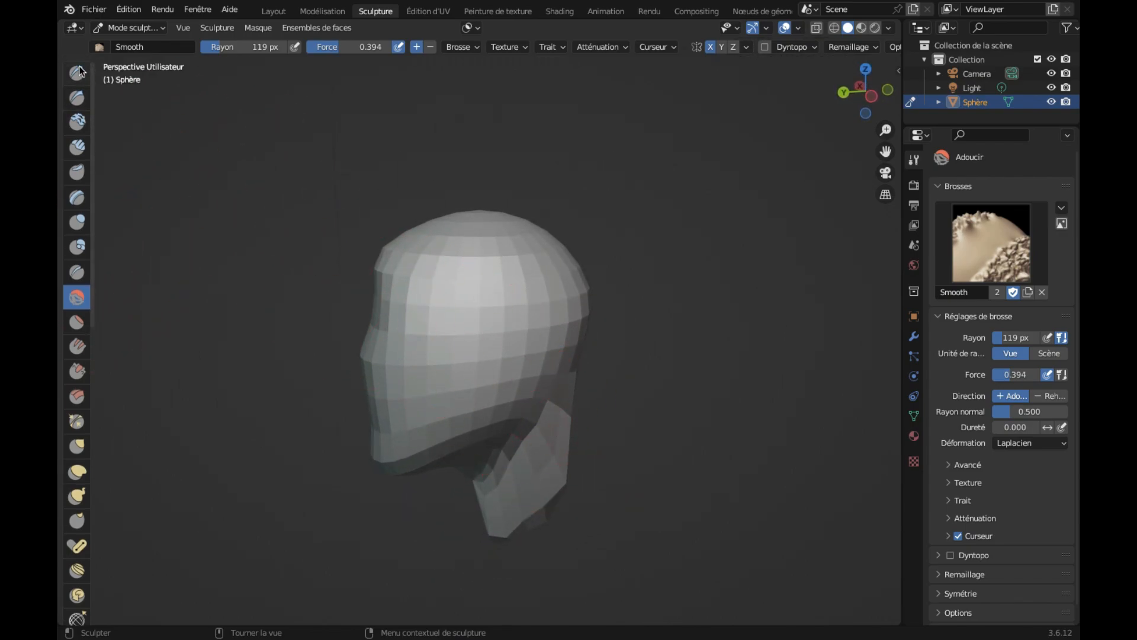
{"action": "left_click", "coordinate": [81, 99]}
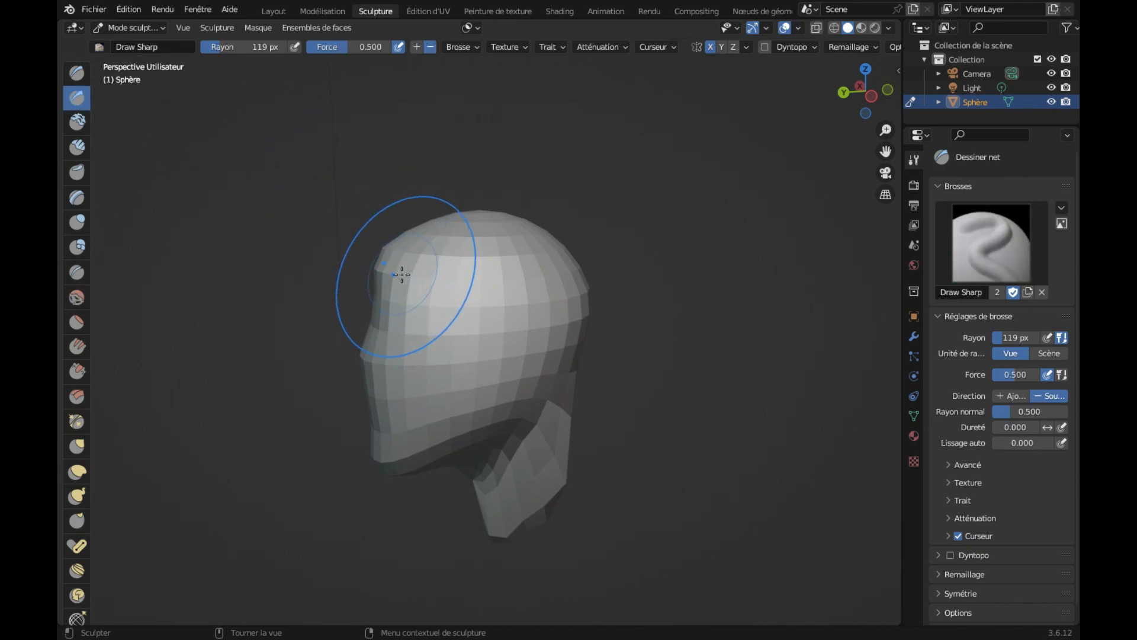
{"action": "left_click_drag", "start_coordinate": [402, 275], "coordinate": [396, 255]}
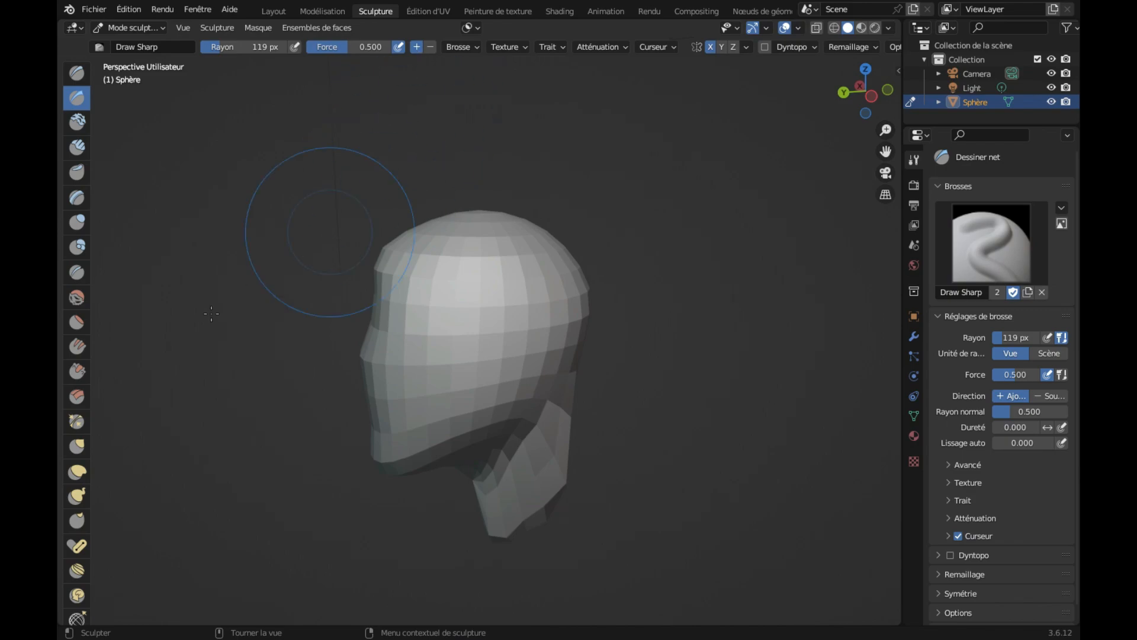
Nudge the front of the forehead slightly upward with the 119 px Déplacer brush at strength 0.400.
{"action": "left_click", "coordinate": [78, 445]}
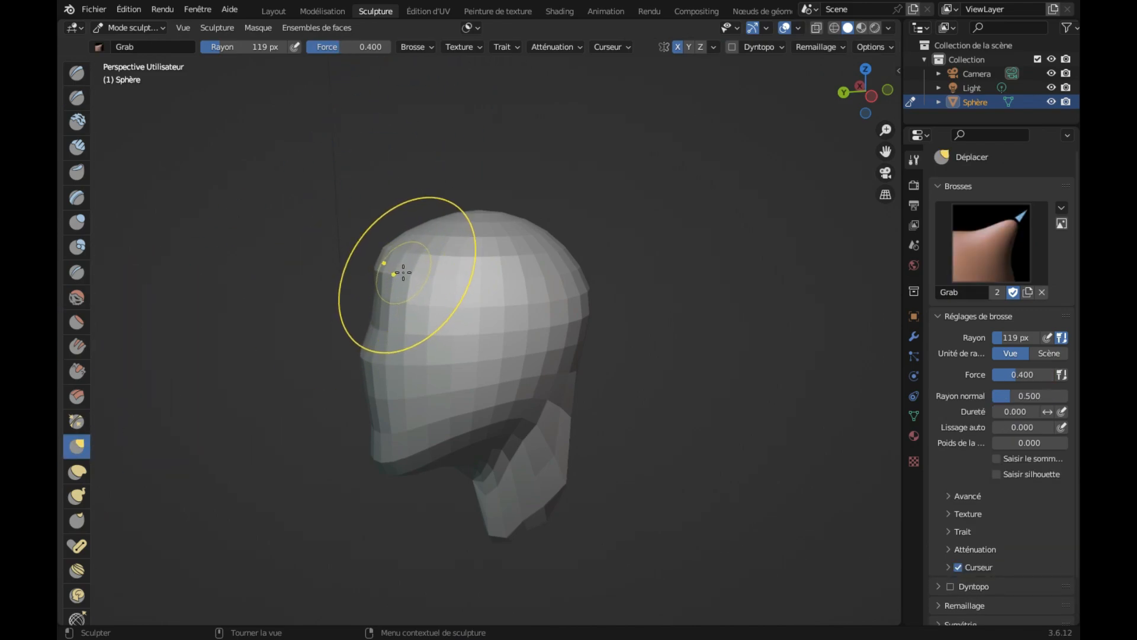
{"action": "left_click_drag", "start_coordinate": [403, 271], "coordinate": [402, 266]}
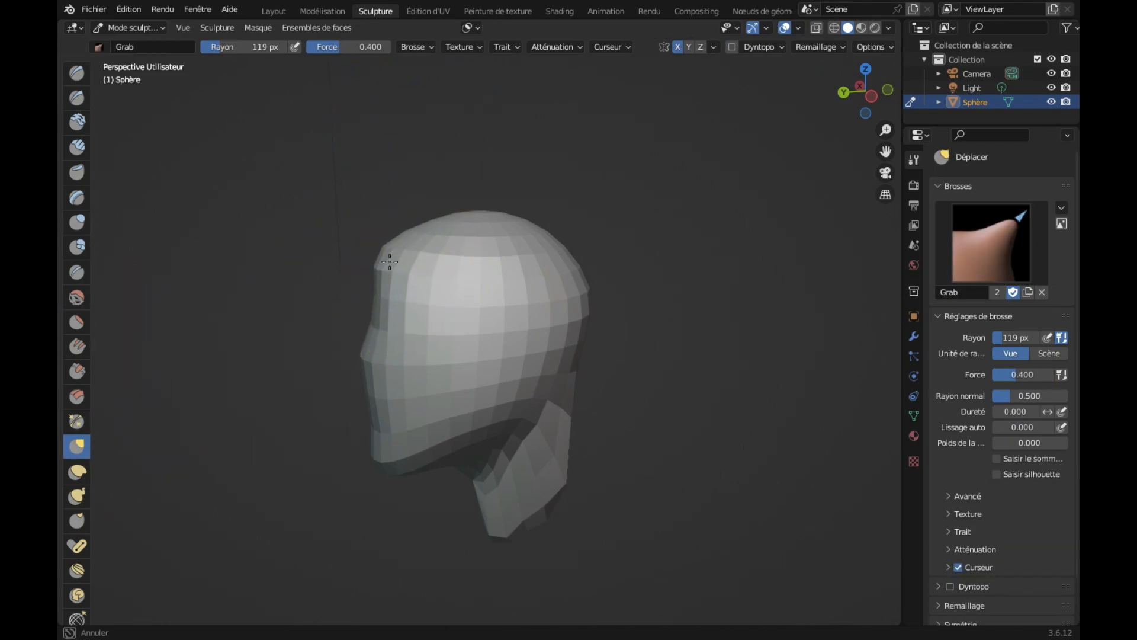
{"action": "left_click_drag", "start_coordinate": [391, 256], "coordinate": [391, 256]}
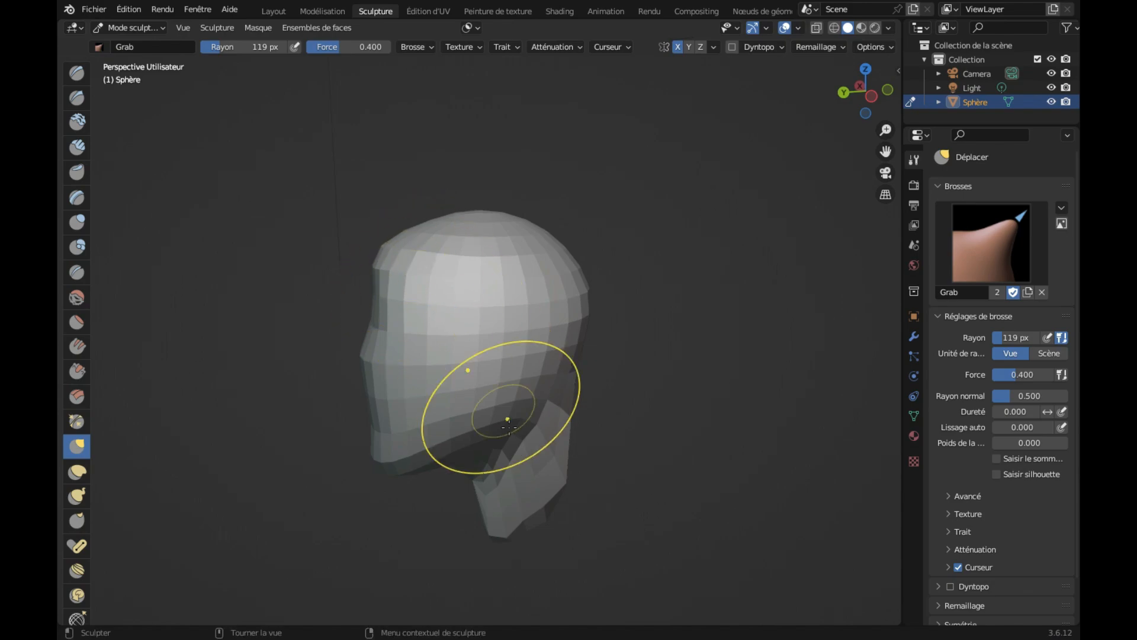
Pull the back of the neck outward from the side with the Déplacer brush at strength 0.400.
{"action": "scroll", "coordinate": [626, 519], "scroll_direction": "right", "scroll_amount": 10}
{"action": "scroll", "coordinate": [626, 519], "scroll_direction": "left", "scroll_amount": 10}
{"action": "scroll", "coordinate": [626, 518], "scroll_direction": "right", "scroll_amount": 10}
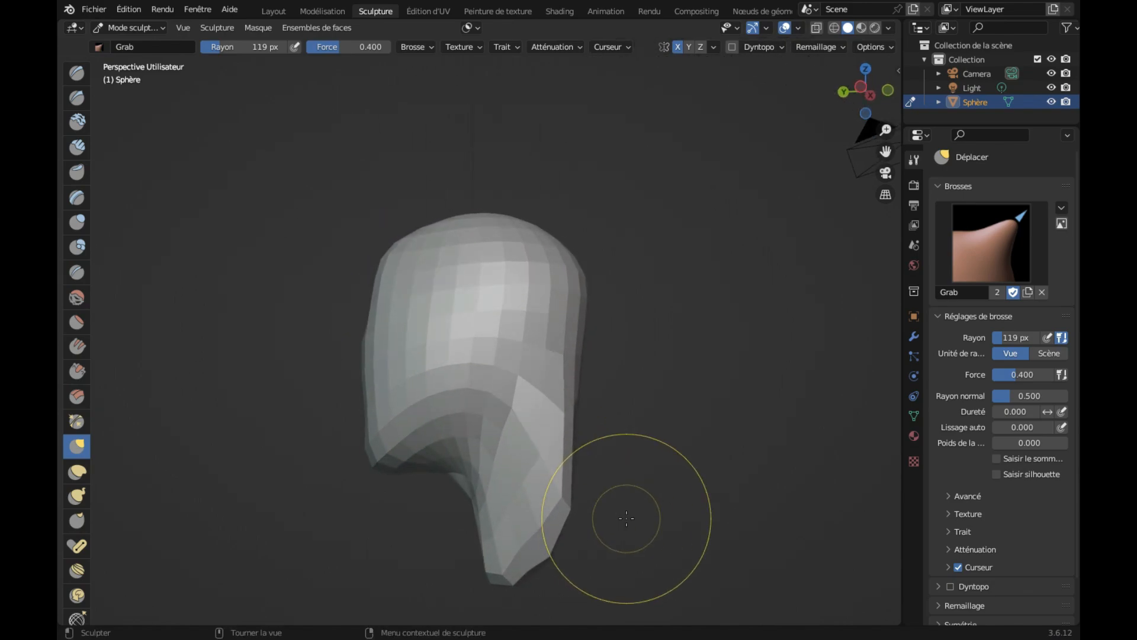
{"action": "scroll", "coordinate": [626, 519], "scroll_direction": "left", "scroll_amount": 10}
{"action": "scroll", "coordinate": [626, 518], "scroll_direction": "right", "scroll_amount": 10}
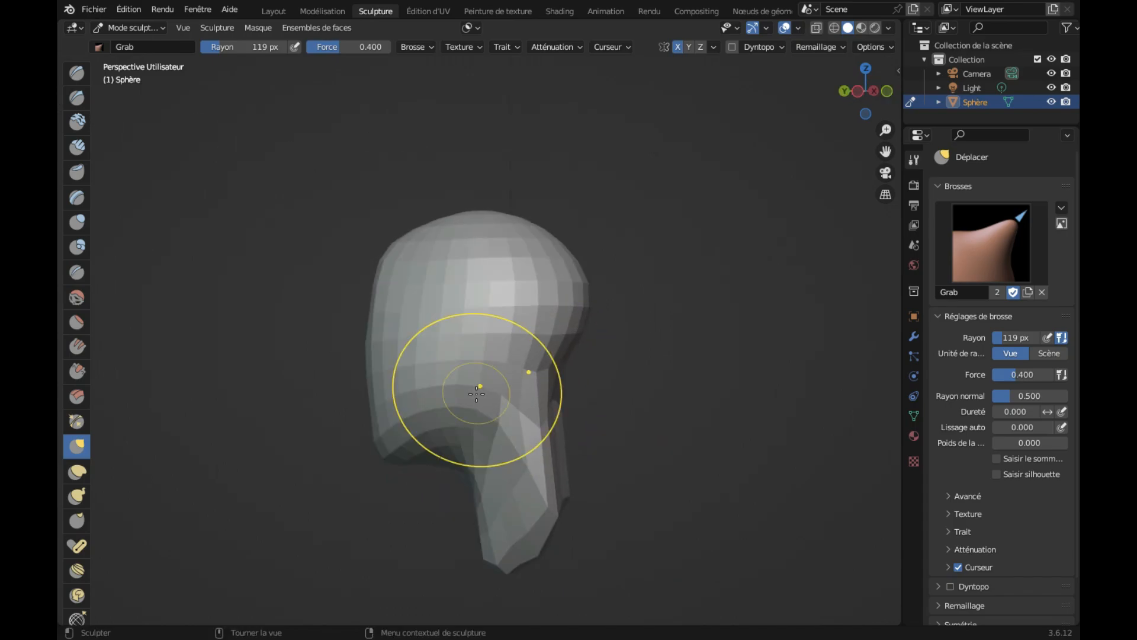
{"action": "left_click_drag", "start_coordinate": [476, 393], "coordinate": [573, 455]}
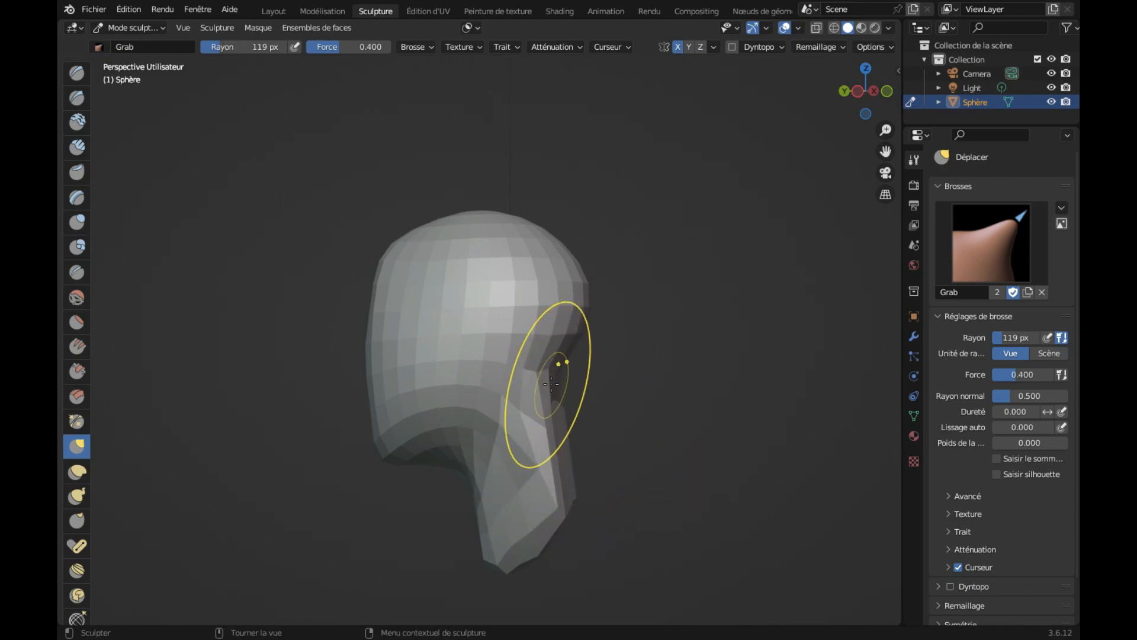
{"action": "mouse_move", "coordinate": [579, 427]}
{"action": "middle_mouse_down"}
{"action": "mouse_move", "coordinate": [640, 424]}
{"action": "mouse_move", "coordinate": [582, 419]}
{"action": "middle_mouse_up"}
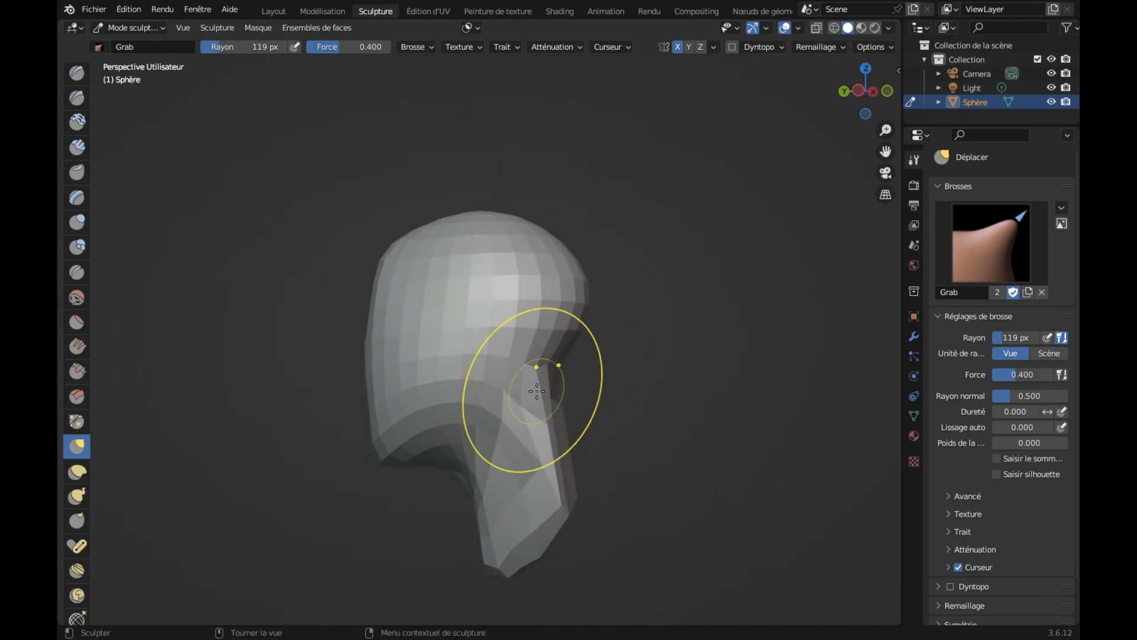
{"action": "mouse_move", "coordinate": [521, 383]}
{"action": "middle_mouse_down"}
{"action": "mouse_move", "coordinate": [551, 379]}
{"action": "mouse_move", "coordinate": [509, 382]}
{"action": "mouse_move", "coordinate": [537, 391]}
{"action": "mouse_move", "coordinate": [533, 403]}
{"action": "mouse_move", "coordinate": [526, 382]}
{"action": "mouse_move", "coordinate": [533, 401]}
{"action": "mouse_move", "coordinate": [541, 381]}
{"action": "mouse_move", "coordinate": [542, 398]}
{"action": "mouse_move", "coordinate": [525, 398]}
{"action": "mouse_move", "coordinate": [537, 391]}
{"action": "middle_mouse_up"}
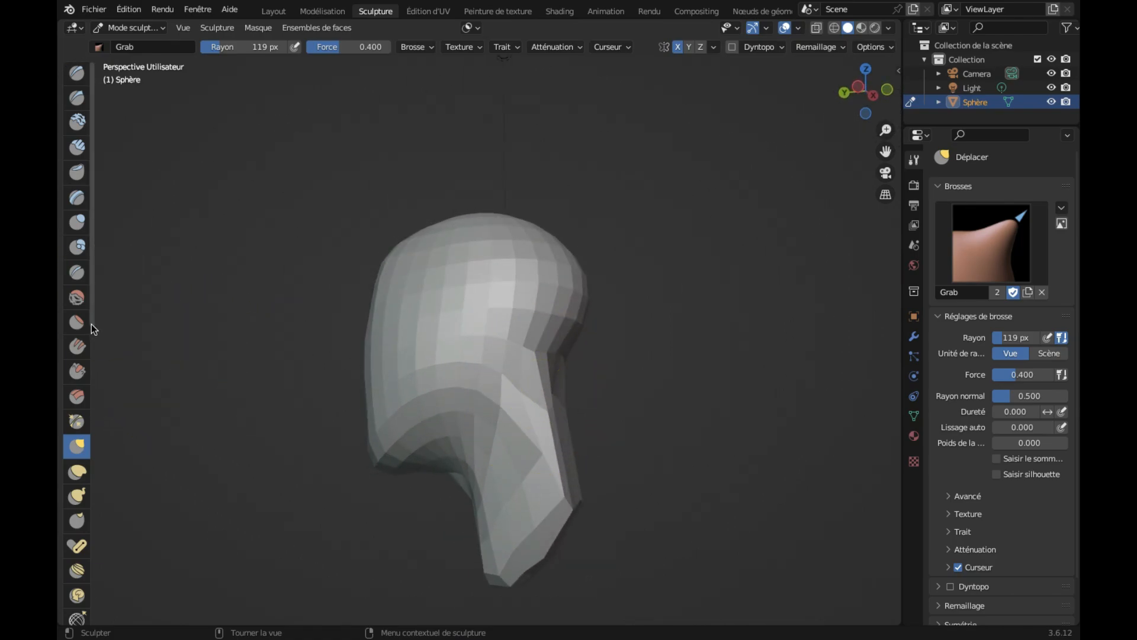
Smooth the lower neck and its junction with the head using the 119 px Adoucir brush at strength 0.394.
{"action": "left_click", "coordinate": [77, 296]}
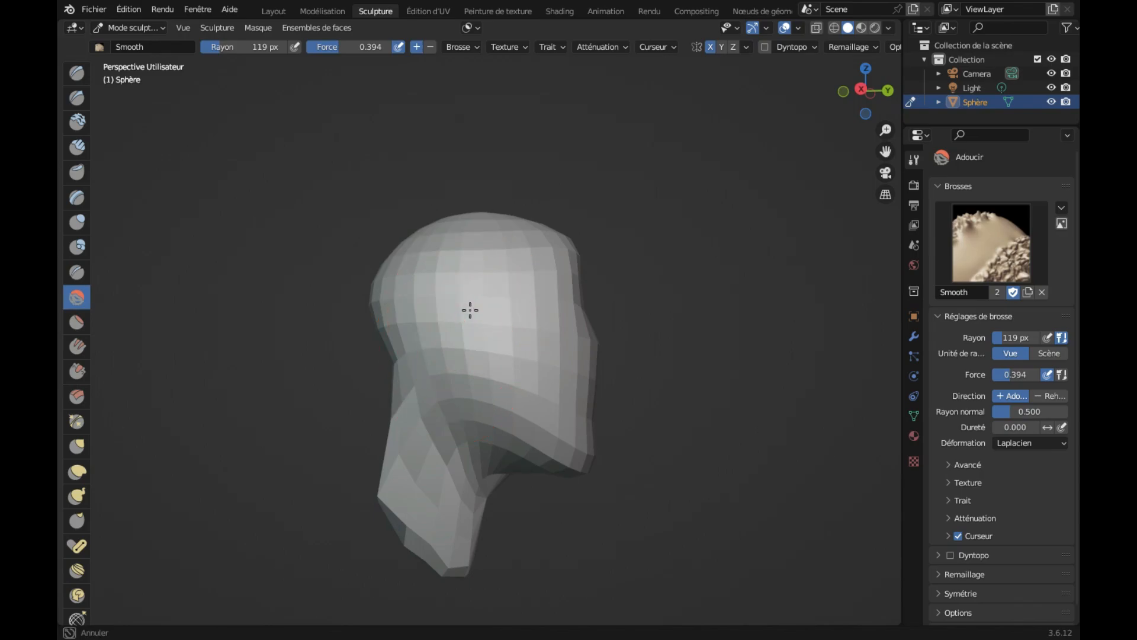
{"action": "middle_click_drag", "start_coordinate": [539, 410], "coordinate": [540, 412]}
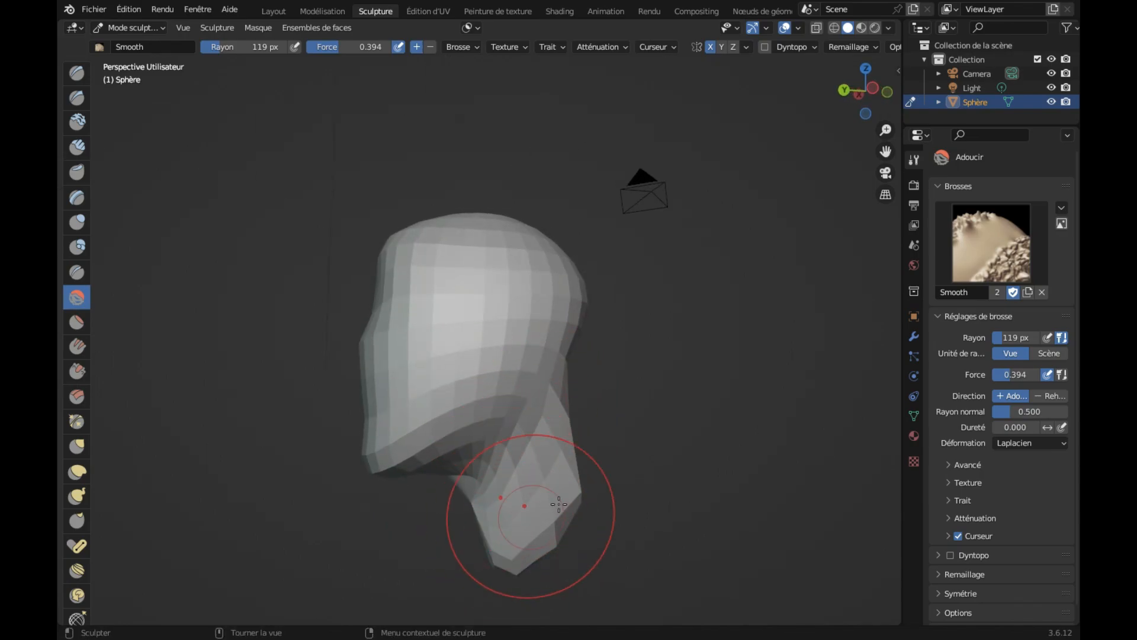
{"action": "mouse_move", "coordinate": [533, 503]}
{"action": "middle_mouse_down"}
{"action": "mouse_move", "coordinate": [556, 496]}
{"action": "mouse_move", "coordinate": [451, 479]}
{"action": "mouse_move", "coordinate": [421, 497]}
{"action": "middle_mouse_up"}
Adjust the throat and nape contours with the 119 px Déplacer brush at strength 0.400.
{"action": "left_click", "coordinate": [78, 454]}
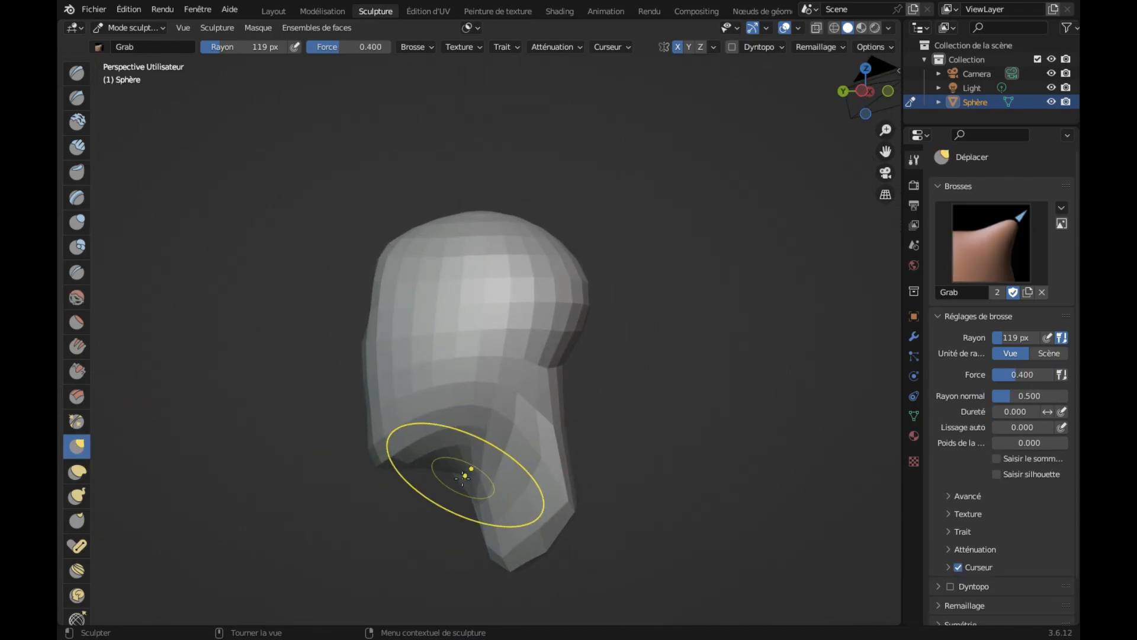
{"action": "mouse_move", "coordinate": [474, 559]}
{"action": "middle_mouse_down"}
{"action": "mouse_move", "coordinate": [462, 548]}
{"action": "mouse_move", "coordinate": [481, 551]}
{"action": "mouse_move", "coordinate": [465, 545]}
{"action": "mouse_move", "coordinate": [474, 559]}
{"action": "middle_mouse_up"}
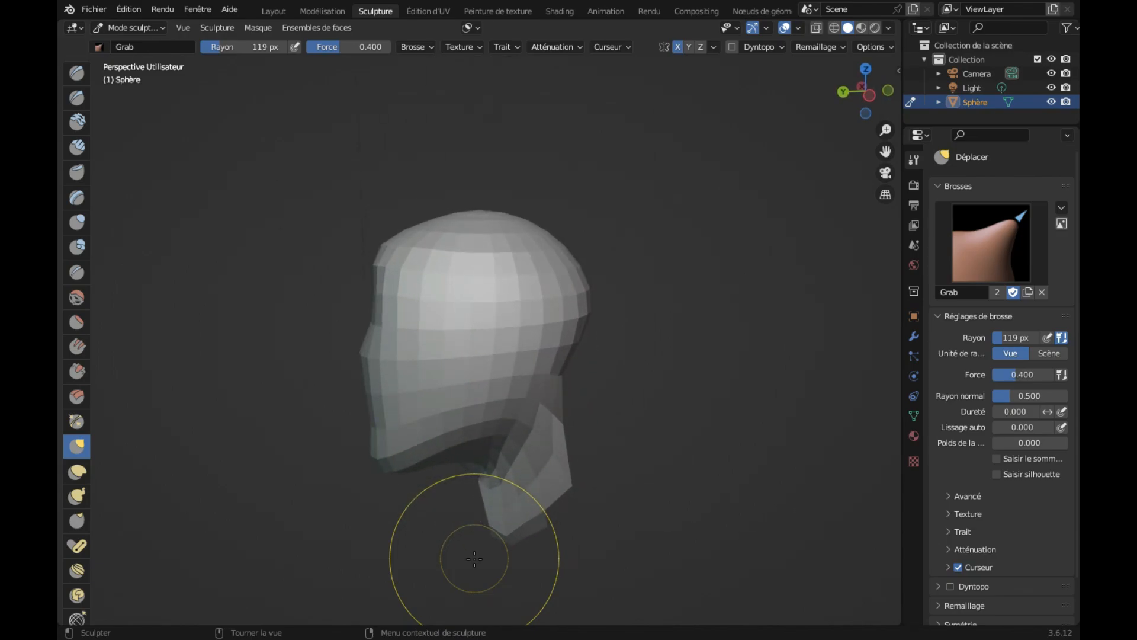
{"action": "mouse_move", "coordinate": [382, 16]}
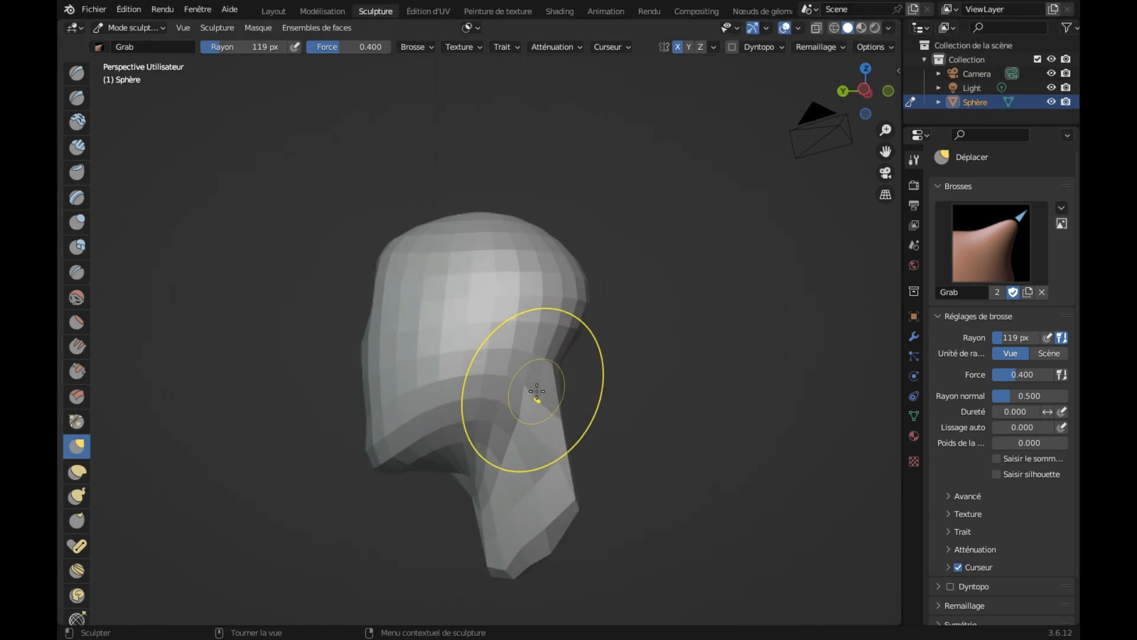
{"action": "middle_click_drag", "start_coordinate": [536, 391], "coordinate": [537, 392]}
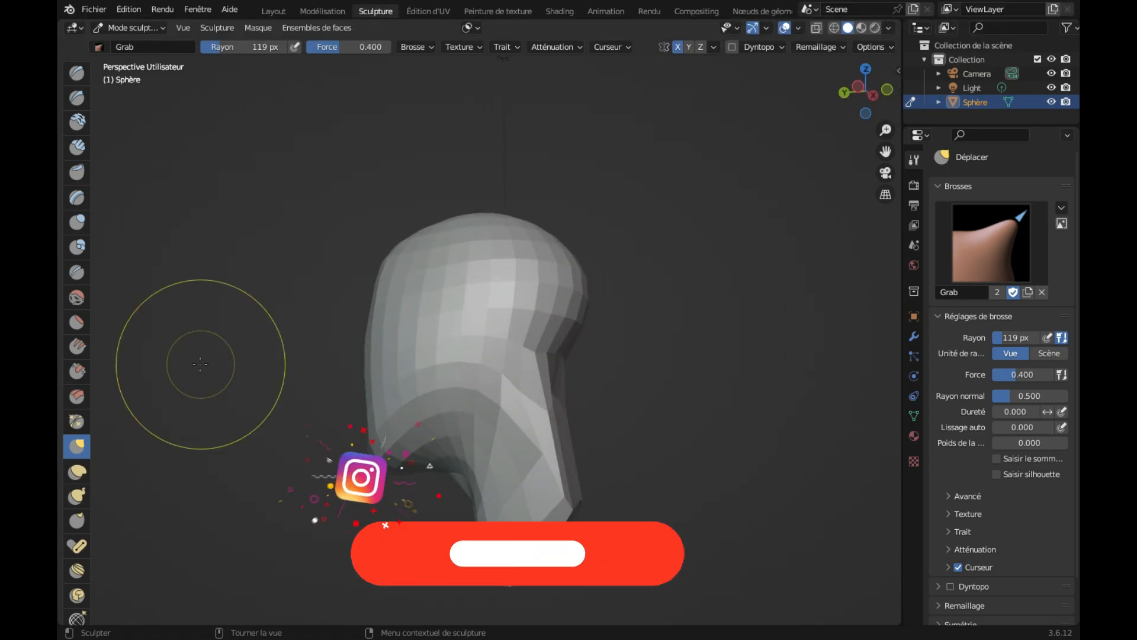
Smooth the side and back of the neck below the skull with the Adoucir brush at strength 0.394.
{"action": "left_click", "coordinate": [76, 297]}
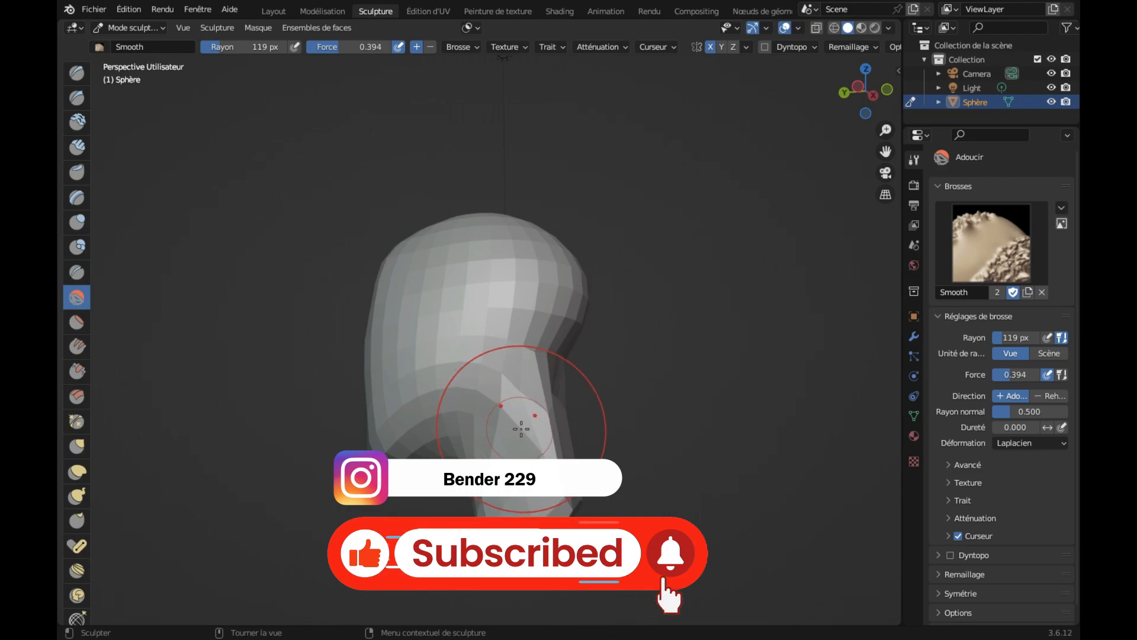
{"action": "mouse_move", "coordinate": [536, 409]}
{"action": "middle_mouse_down"}
{"action": "mouse_move", "coordinate": [522, 400]}
{"action": "mouse_move", "coordinate": [542, 416]}
{"action": "mouse_move", "coordinate": [533, 409]}
{"action": "middle_mouse_up"}
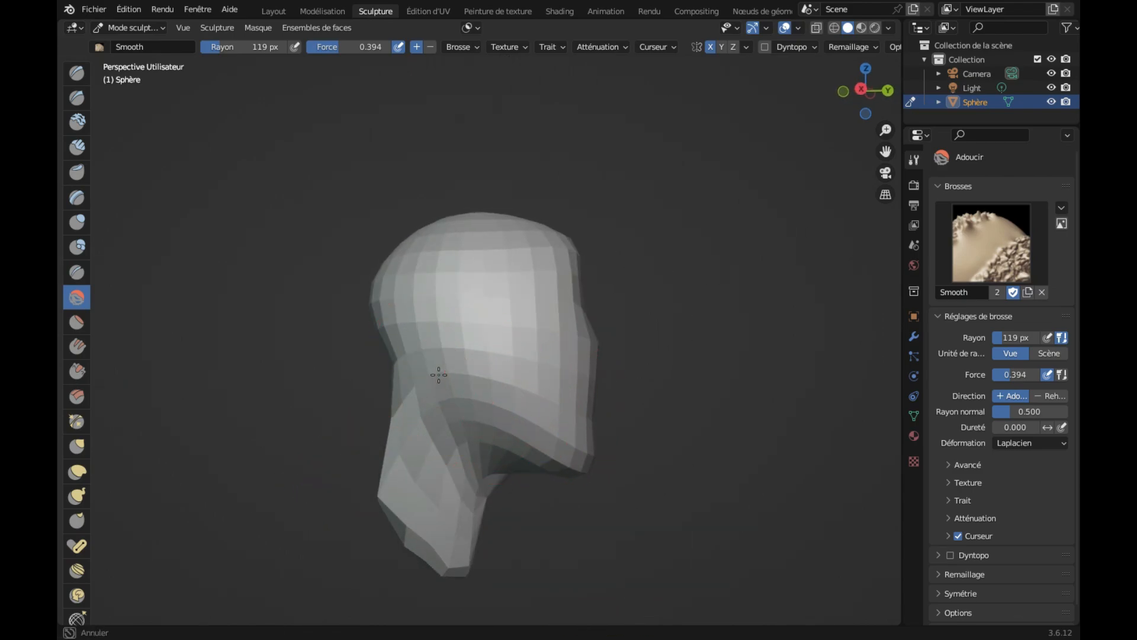
{"action": "middle_click_drag", "start_coordinate": [469, 310], "coordinate": [507, 477]}
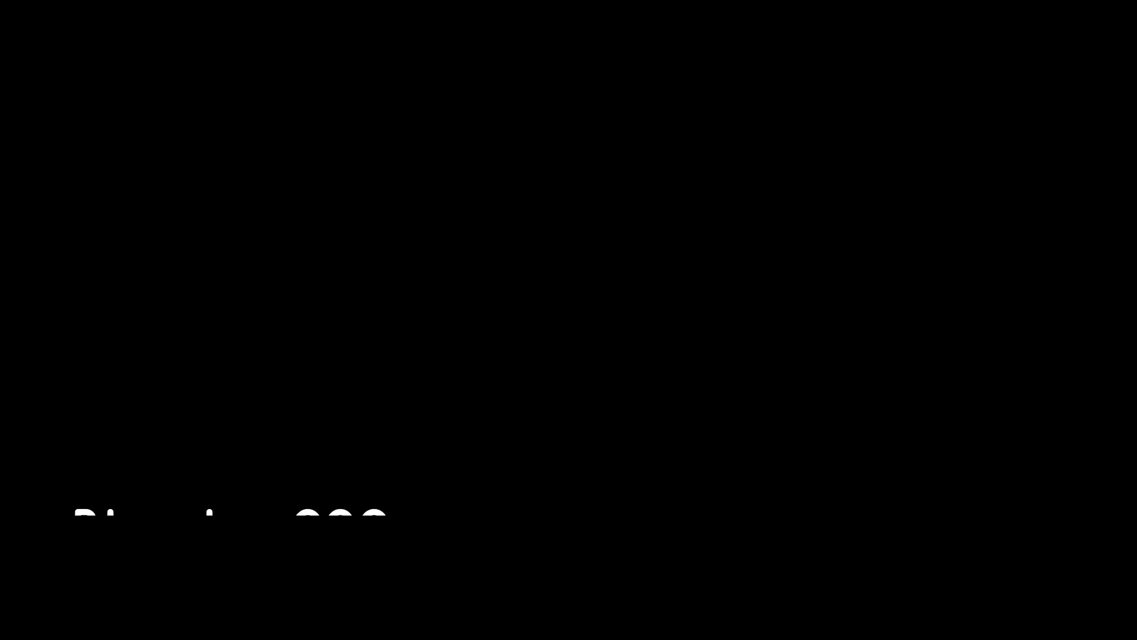